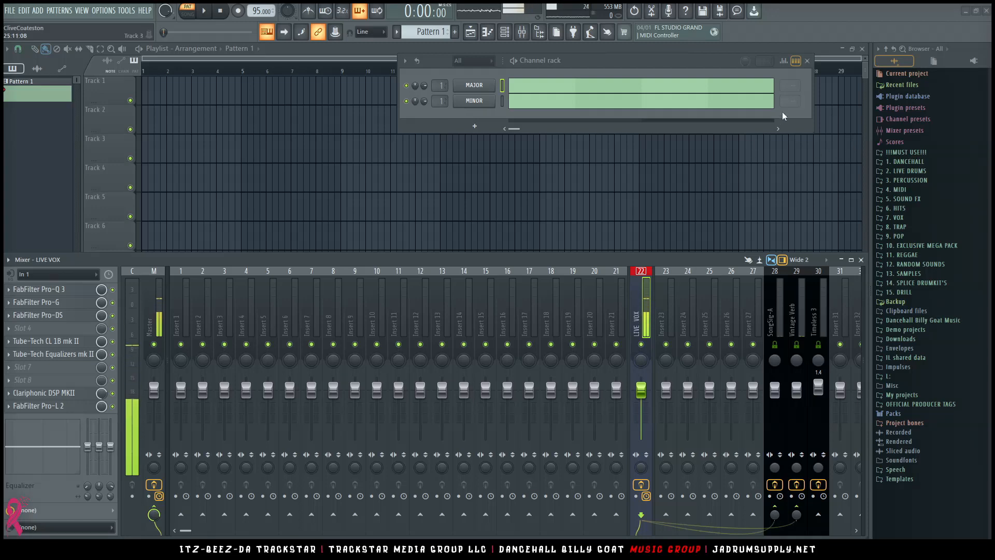
Step: Close all open windows, including the Channel rack, and open the MIDI settings
key("F12")
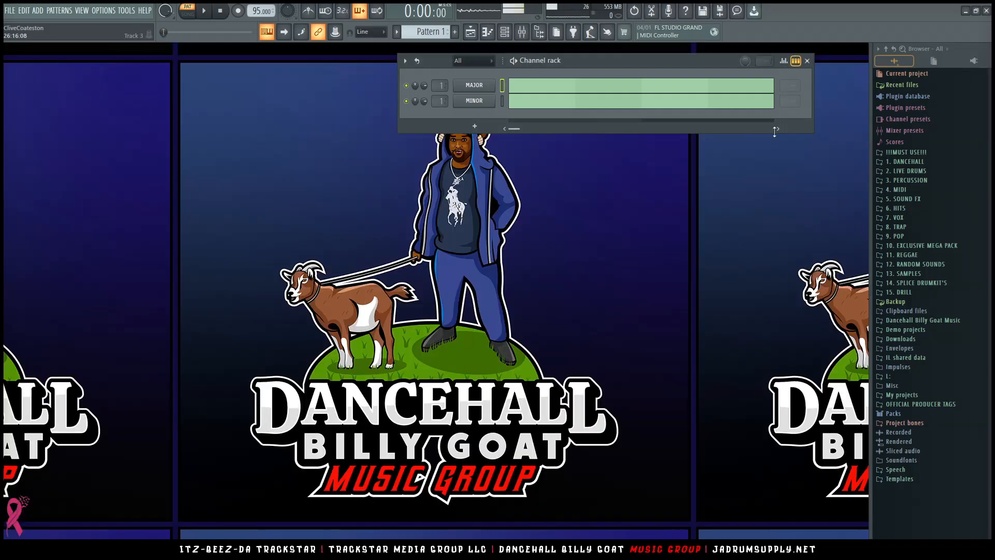
left_click(808, 61)
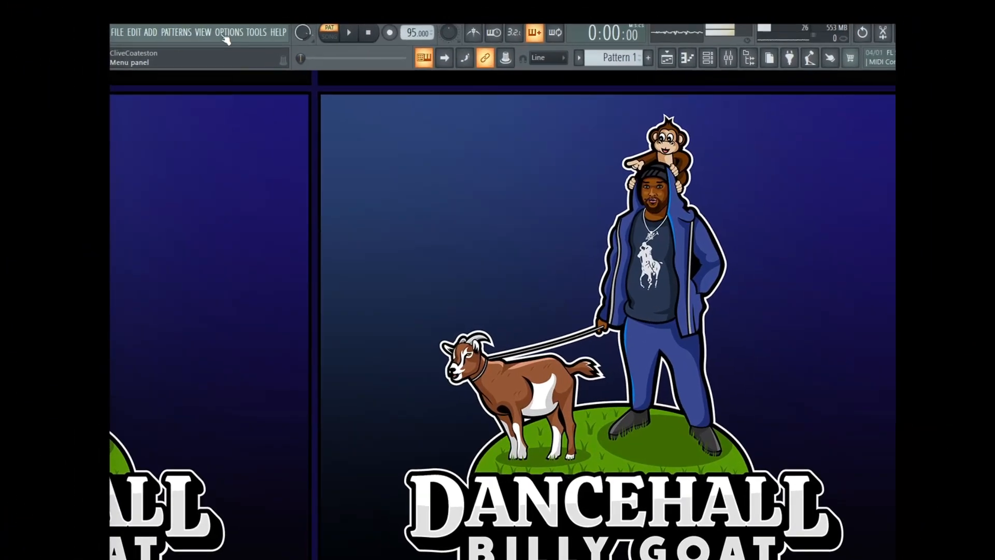
left_click(194, 26)
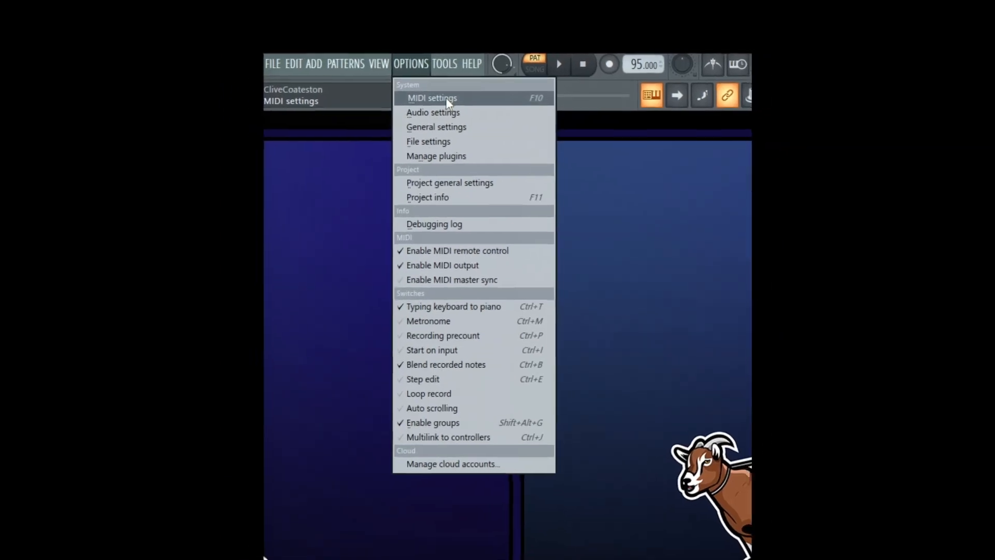
left_click(280, 53)
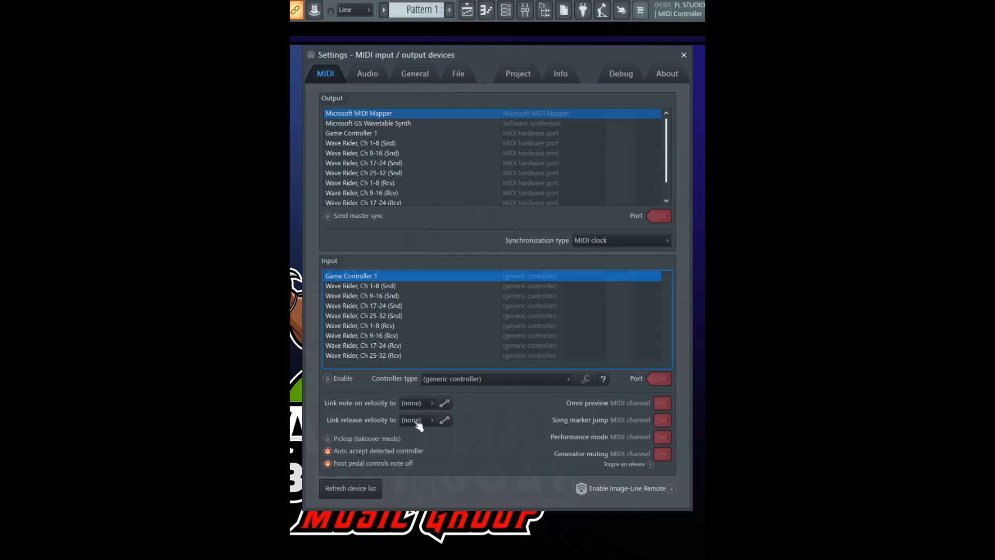
Step: Open the FL Studio ASIO panel from the audio settings and view its available input devices
left_click(365, 79)
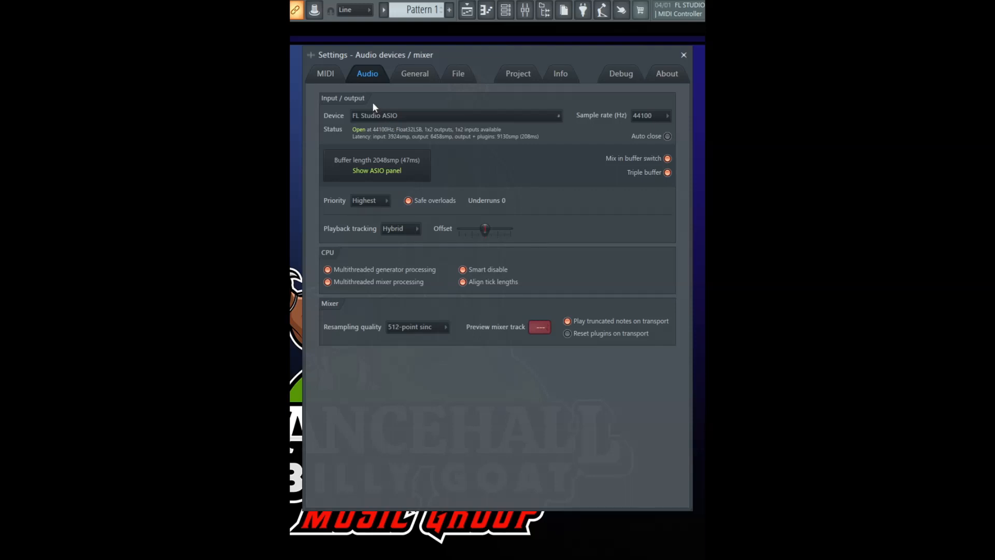
left_click(385, 173)
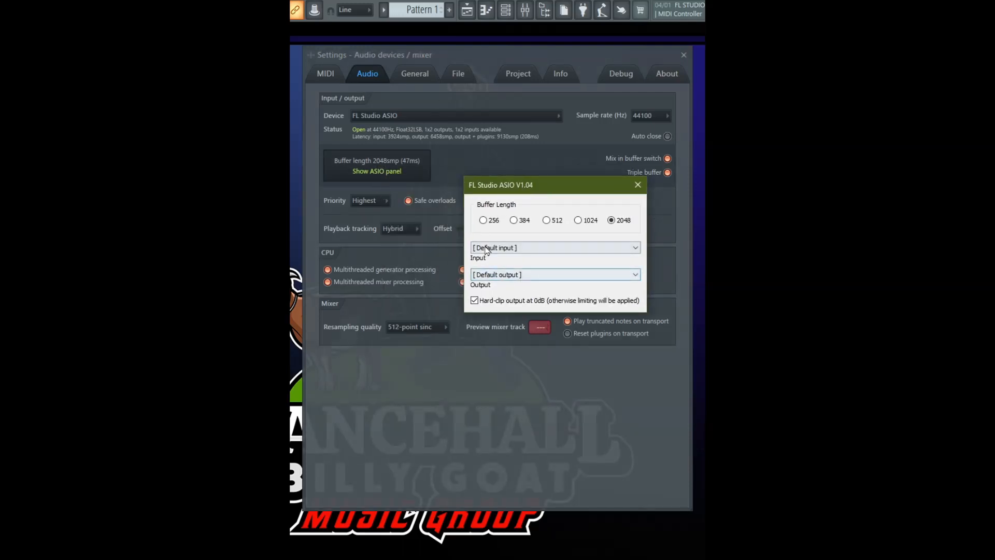
left_click(521, 248)
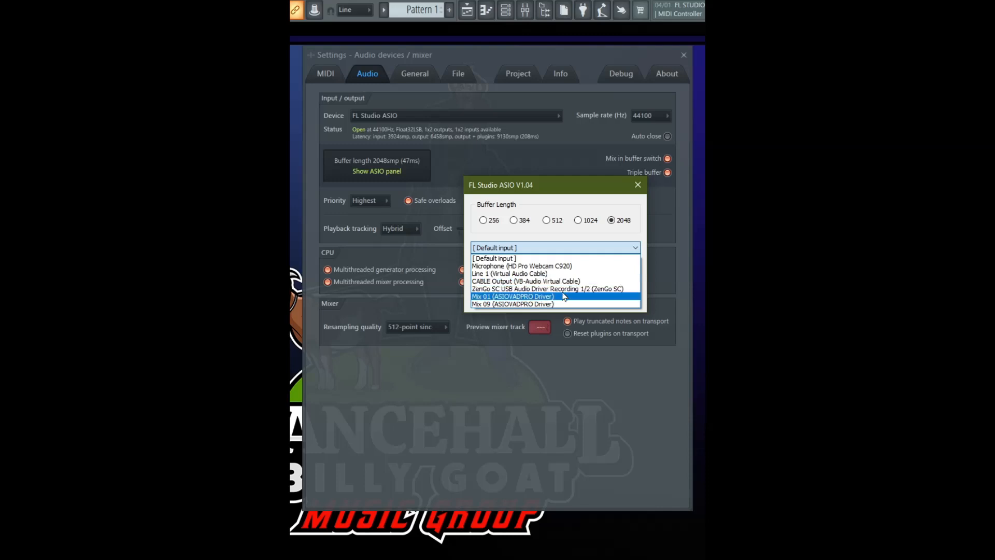
left_click(556, 200)
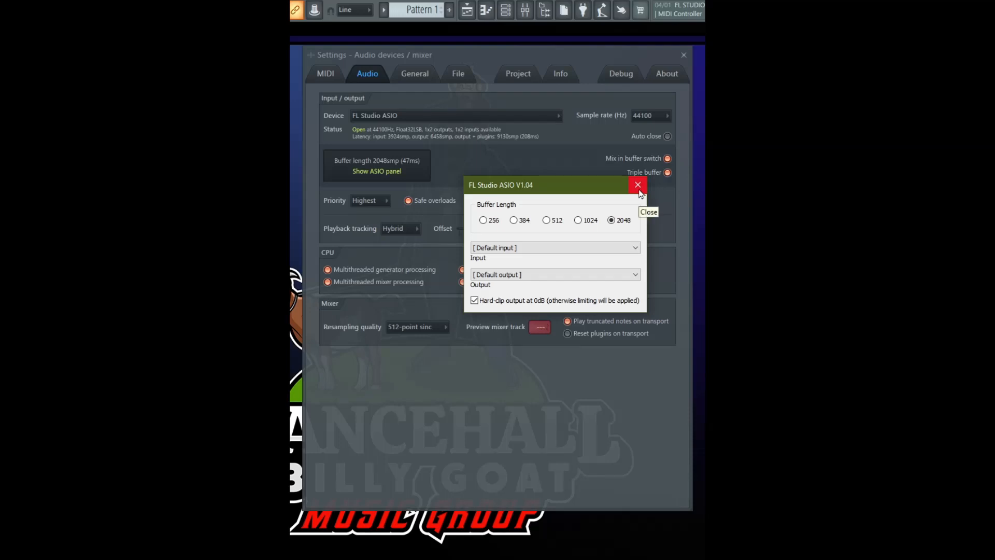
Step: Set the ASIO input to ZenGo SC USB Audio Driver Recording 1/2 and view the available output devices
left_click(498, 248)
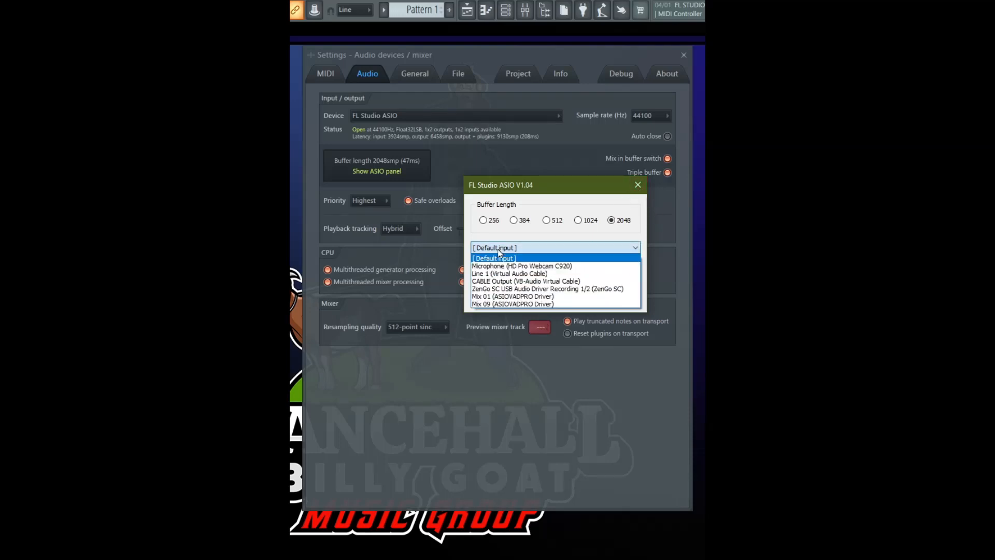
left_click(516, 289)
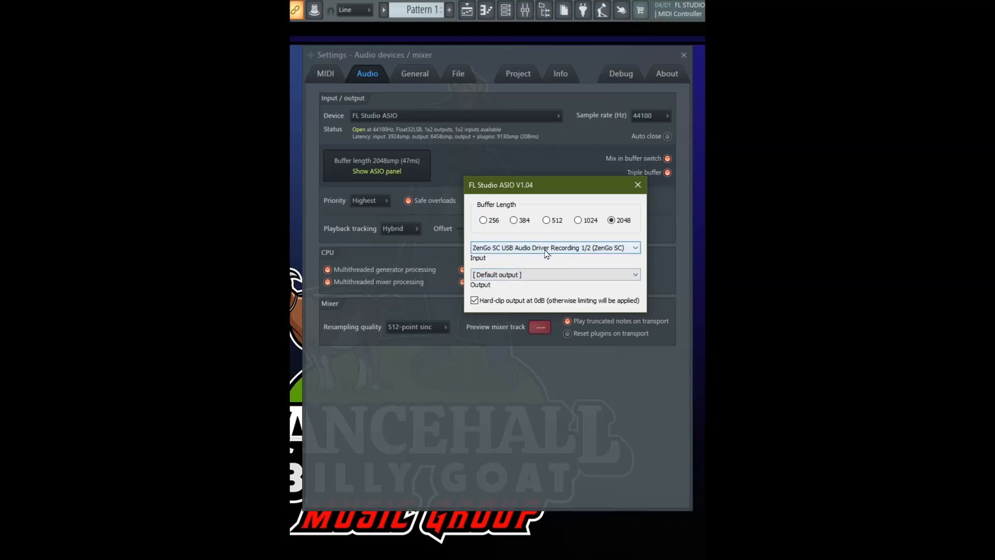
left_click(535, 277)
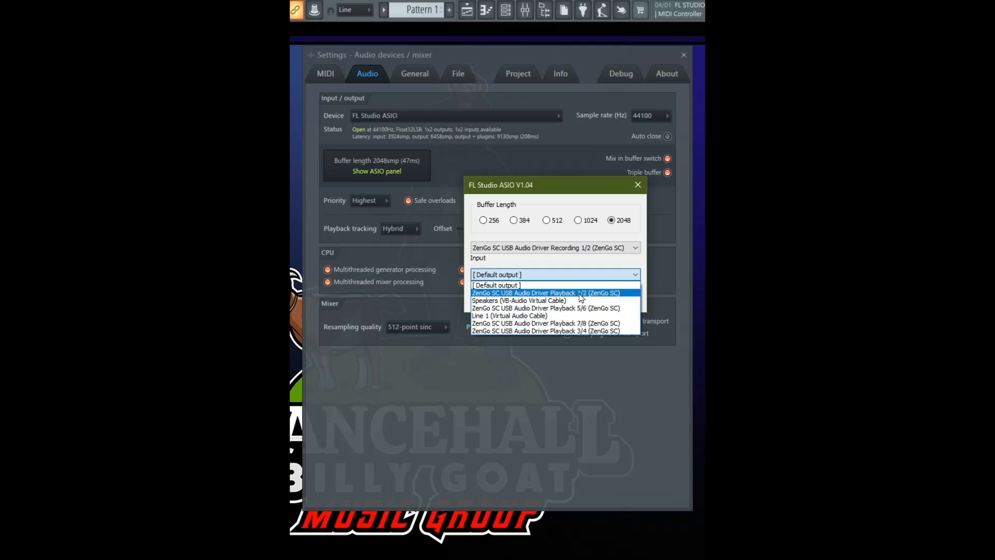
left_click(585, 259)
Step: Set the ASIO input to the default input
left_click(490, 249)
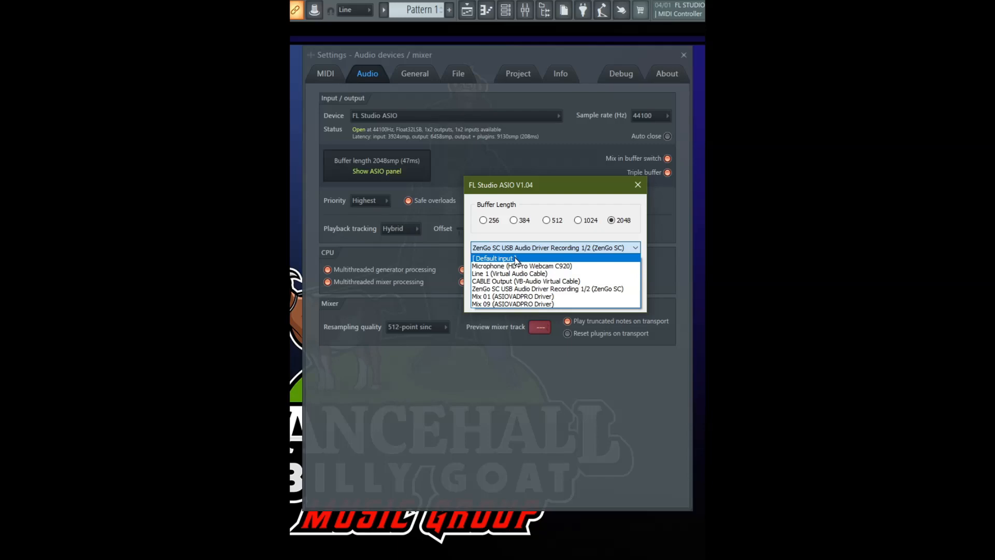
left_click(516, 259)
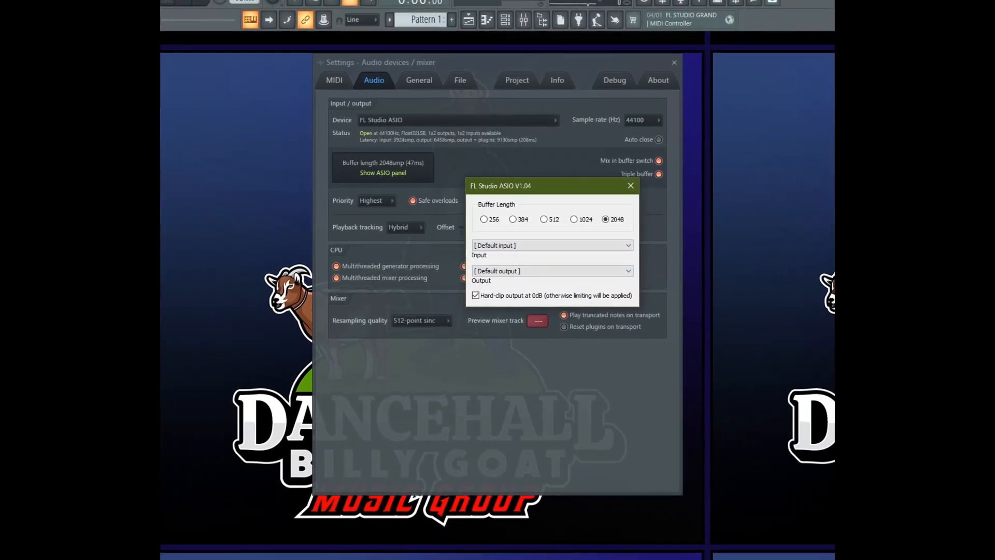
left_click(911, 556)
left_click(874, 513)
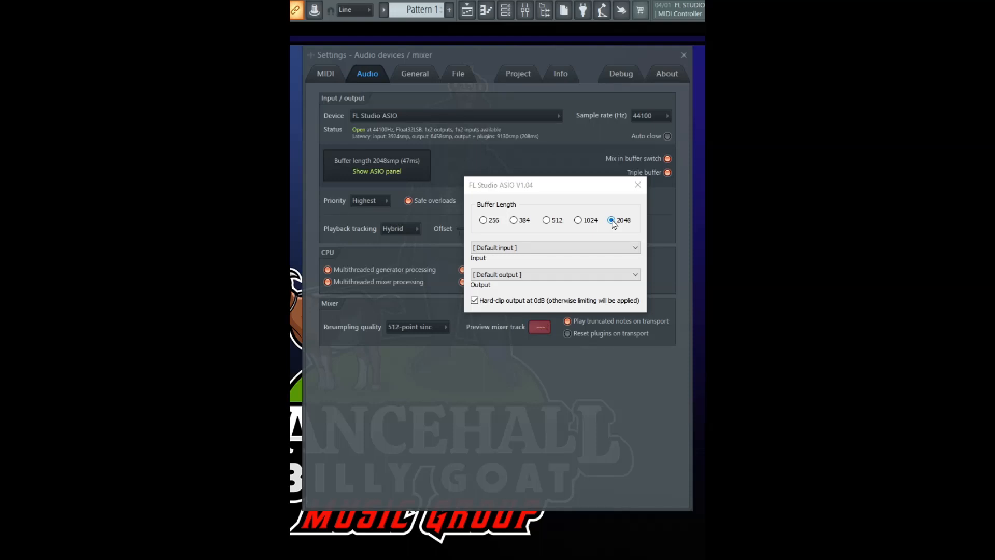
Step: Close the ASIO panel and view the mixer's resampling quality options
left_click(637, 184)
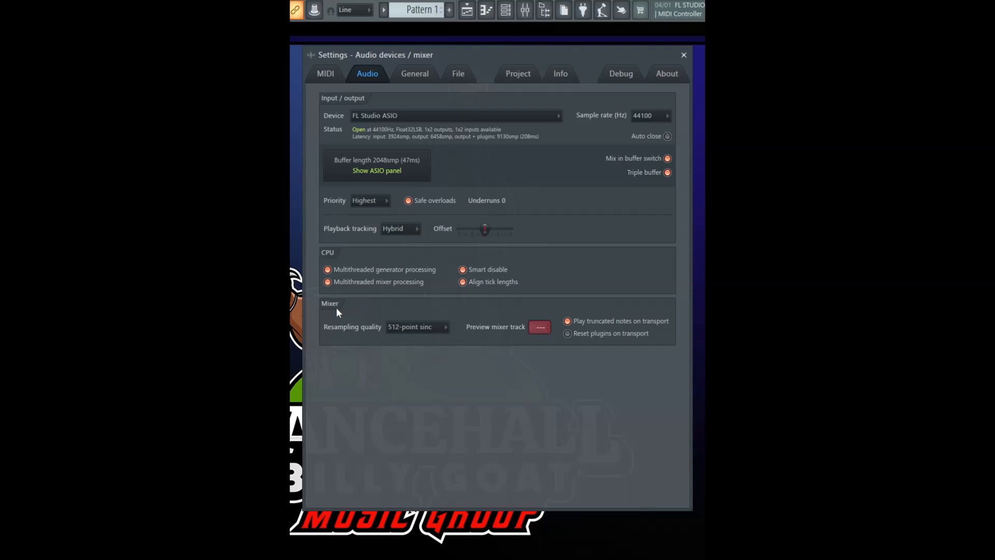
left_click(412, 327)
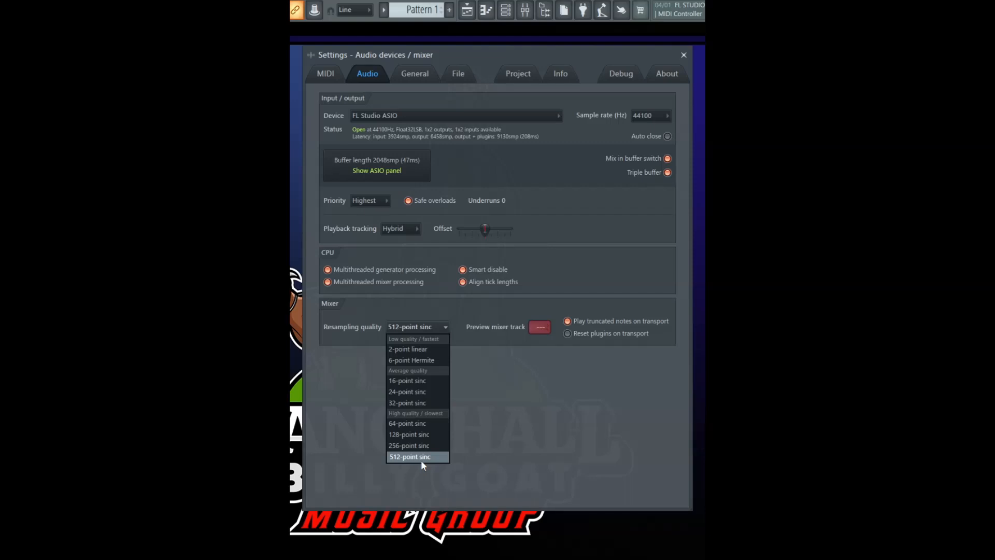
left_click(521, 340)
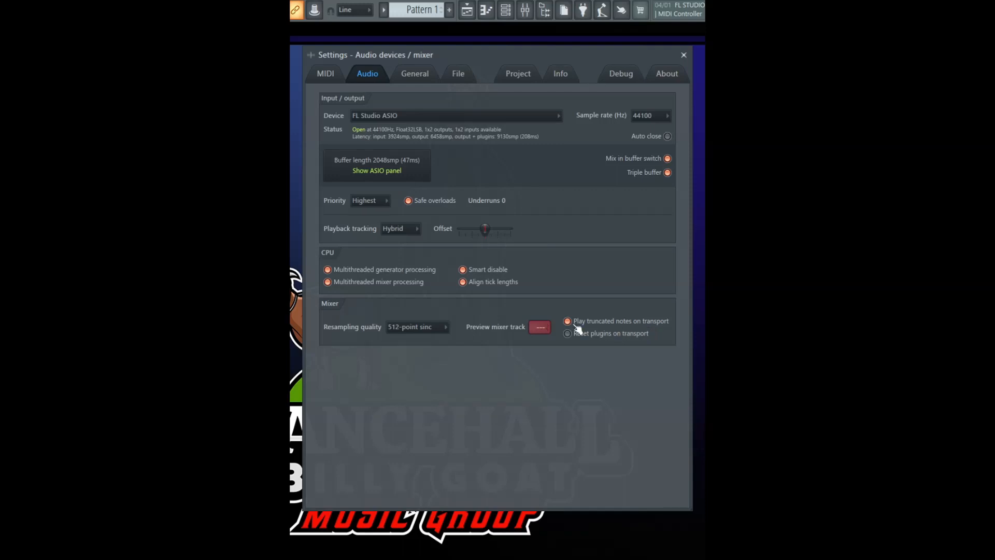
Step: Open the General settings and set the animations to Entertain me
left_click(421, 75)
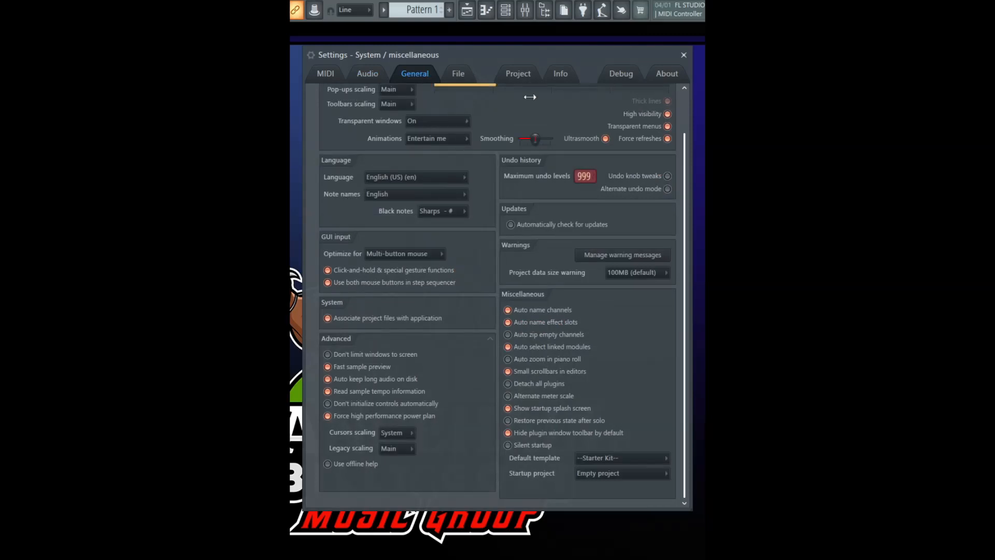
scroll(530, 102, "up", 1)
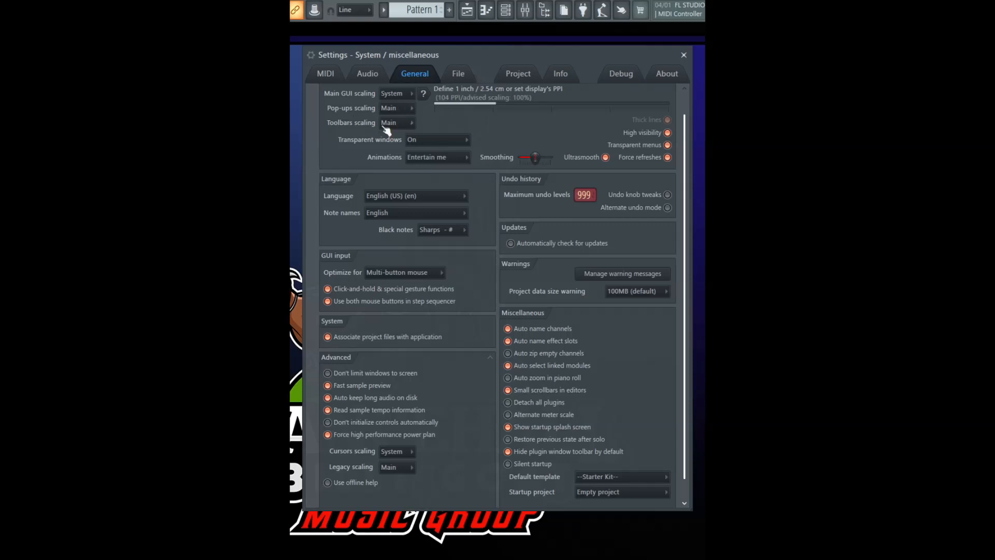
left_click(444, 159)
left_click(443, 191)
left_click(452, 161)
left_click(455, 201)
Step: Lower the maximum undo levels and raise the value back to 999
left_click_drag(588, 196, 544, 119)
left_click_drag(515, 194, 514, 146)
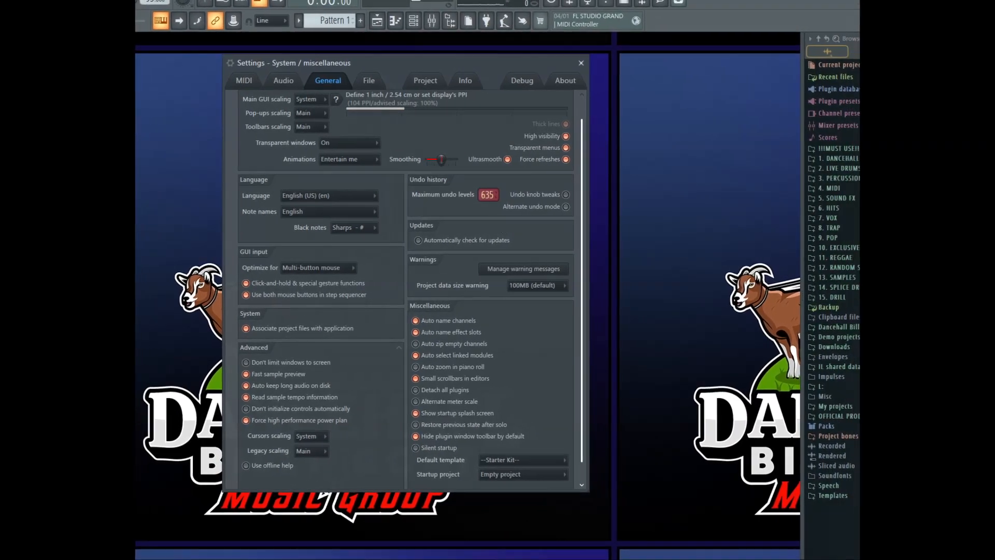
left_click_drag(480, 195, 480, 57)
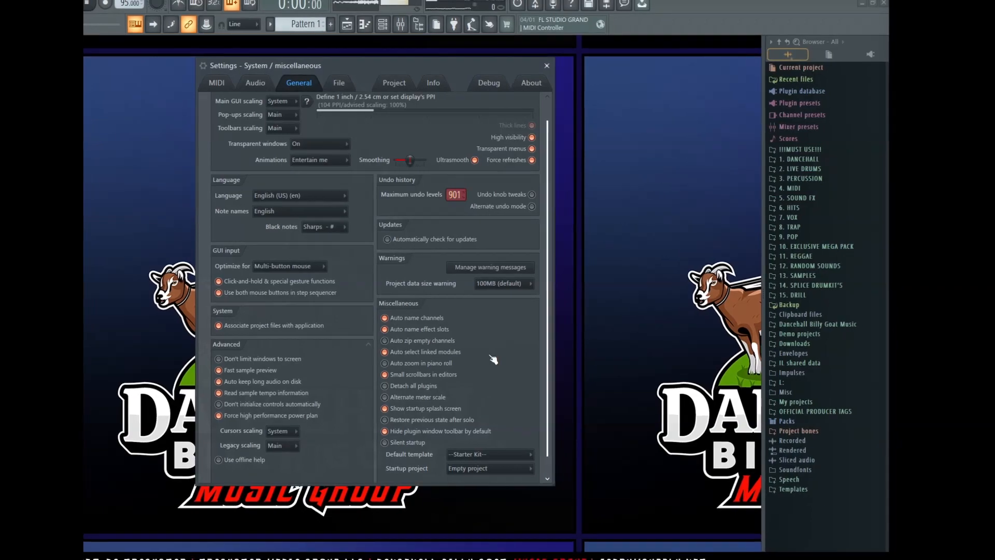
left_click_drag(450, 194, 418, 161)
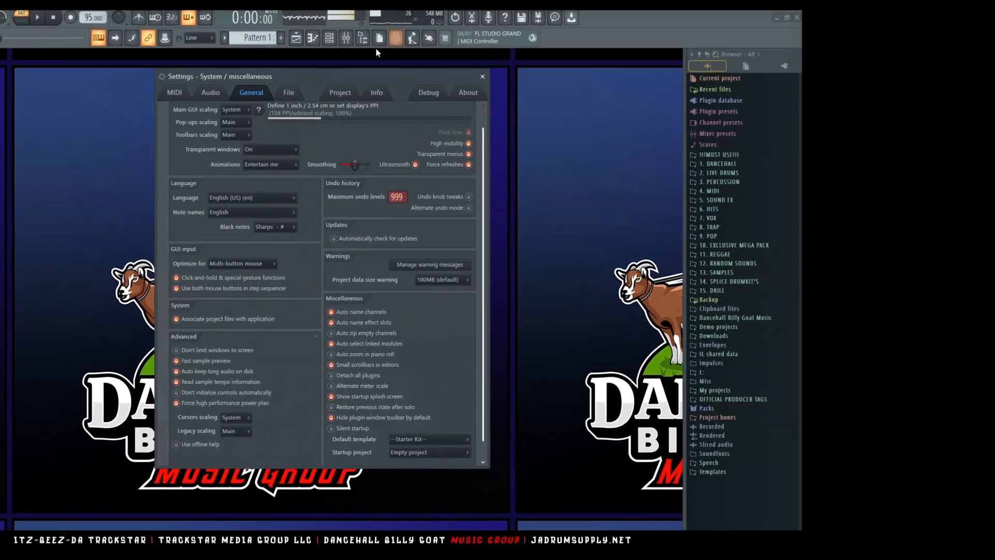
Step: Move the Settings window aside so the workspace is free and show the mixer
left_click_drag(367, 81, 107, 87)
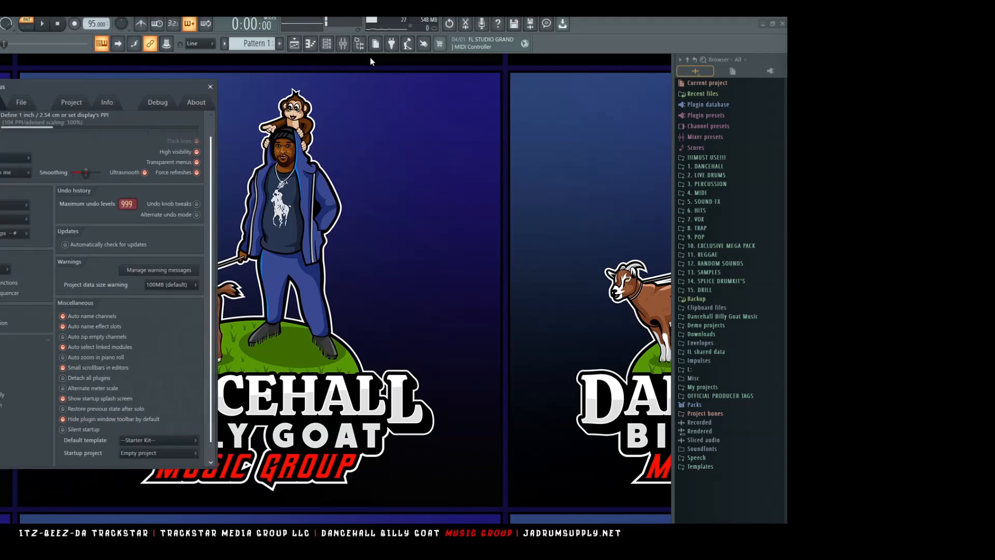
left_click(351, 47)
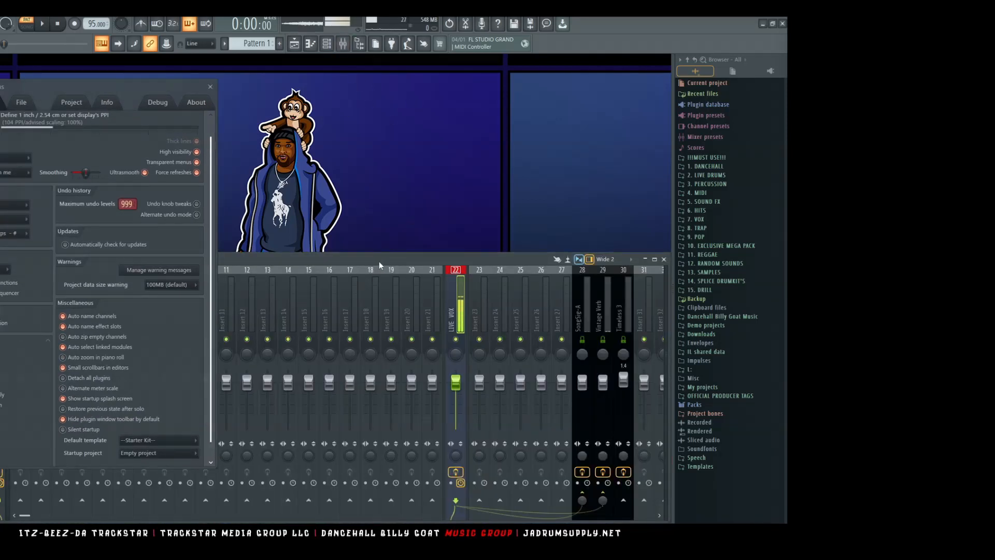
left_click_drag(456, 260, 436, 261)
Step: Lower the volume faders of inserts 13, 14, 15, 17, 18, 20 and 23 to between about -7 and -24 dB
left_click_drag(411, 382, 411, 419)
left_click_drag(370, 383, 350, 397)
left_click_drag(308, 383, 309, 395)
left_click_drag(288, 383, 267, 394)
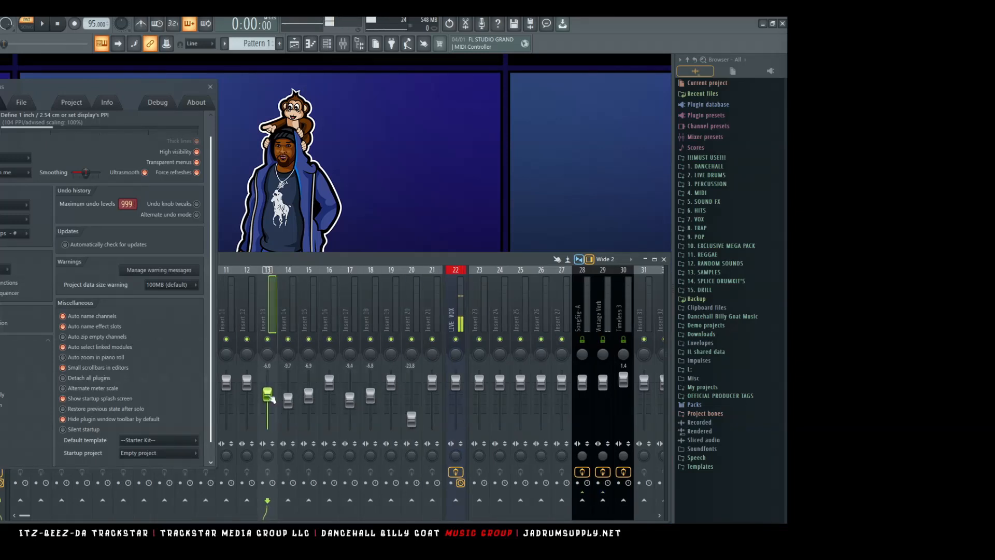
left_click_drag(479, 383, 479, 397)
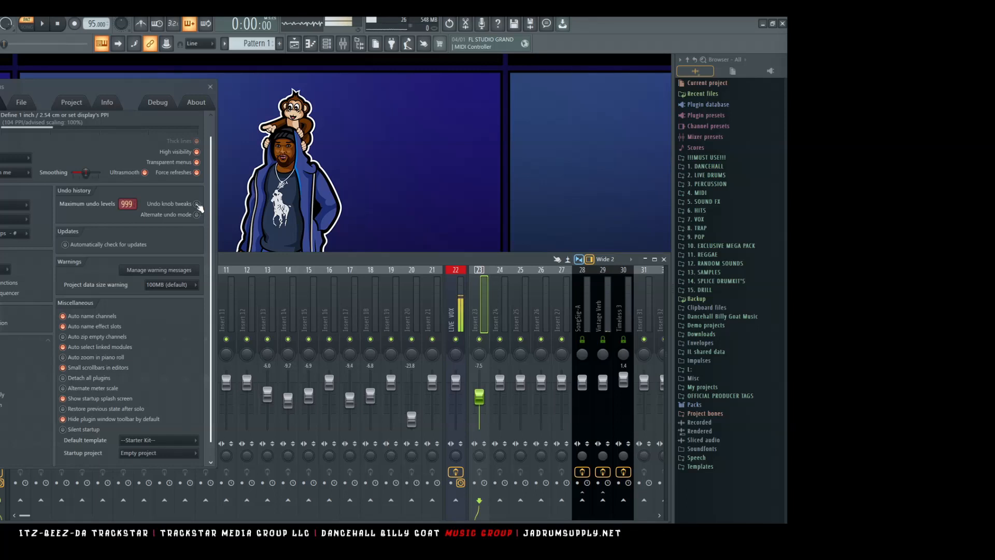
Step: Enable Undo knob tweaks and expand the current project's History in the browser
left_click(197, 205)
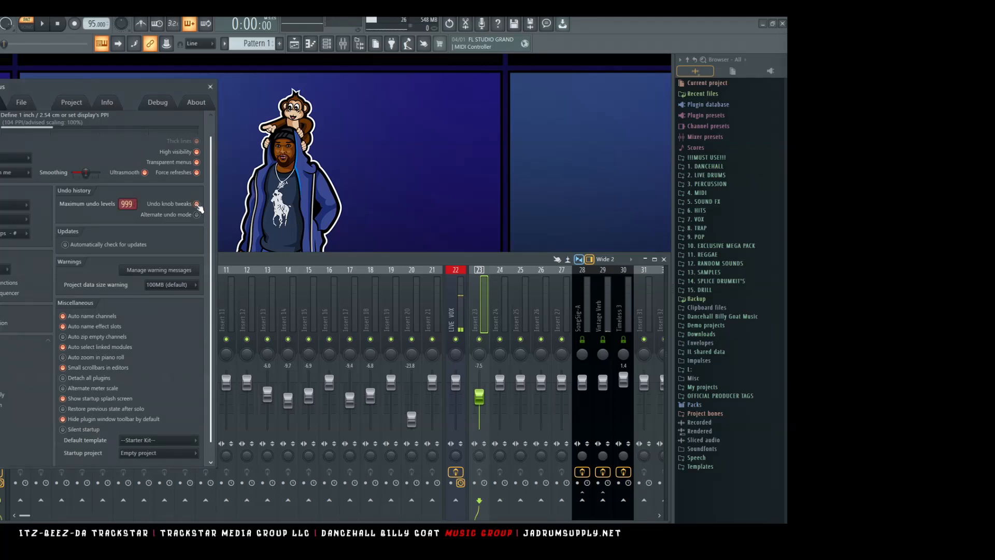
left_click(717, 84)
left_click(700, 93)
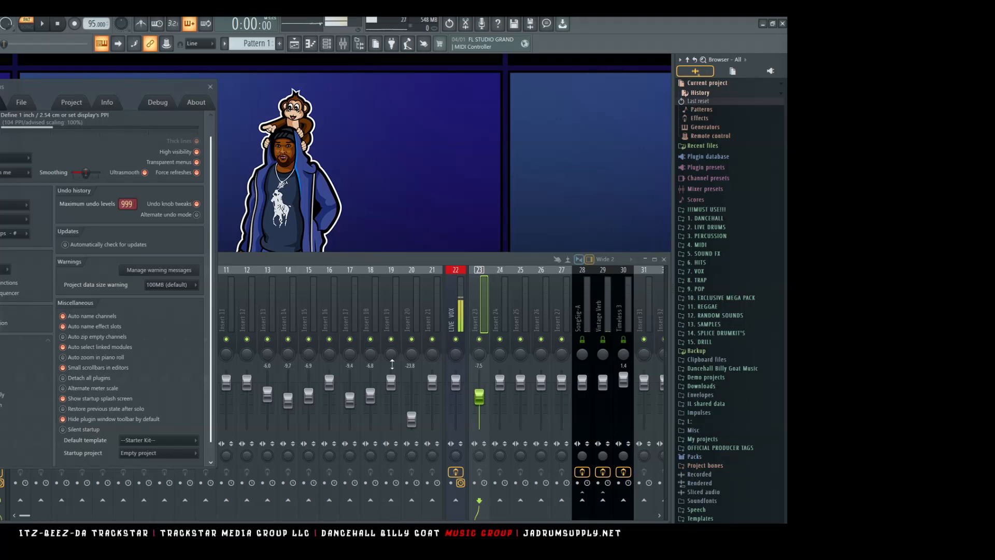
Step: Sweep down the volume faders from insert 19 to insert 14, and undo the knob tweaks one by one
left_click_drag(393, 386, 288, 410)
key("ctrl+alt+z")
key("ctrl+alt+z")
key("ctrl+alt+z")
key("ctrl+alt+z")
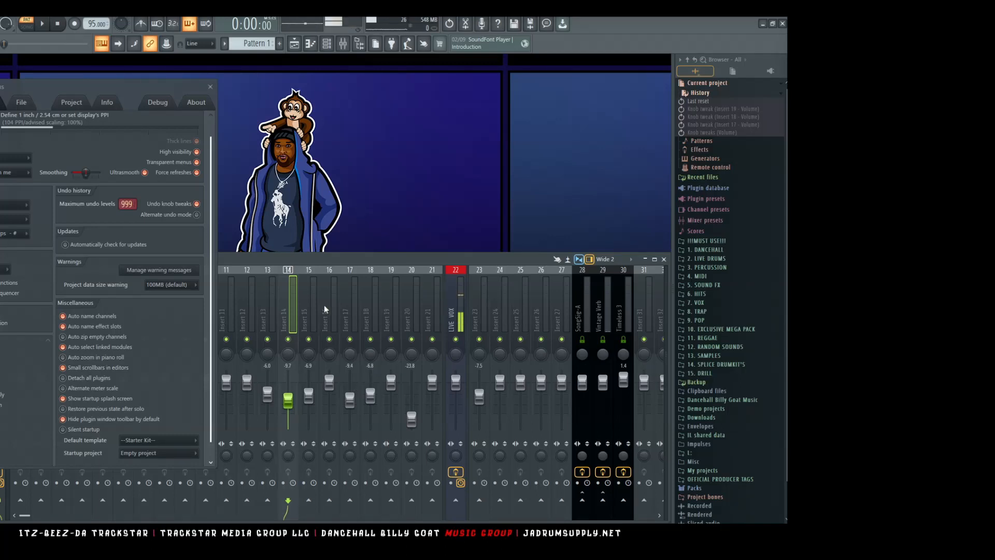
Step: Show the Channel rack and add an empty Sampler channel
left_click(326, 44)
left_click(298, 133)
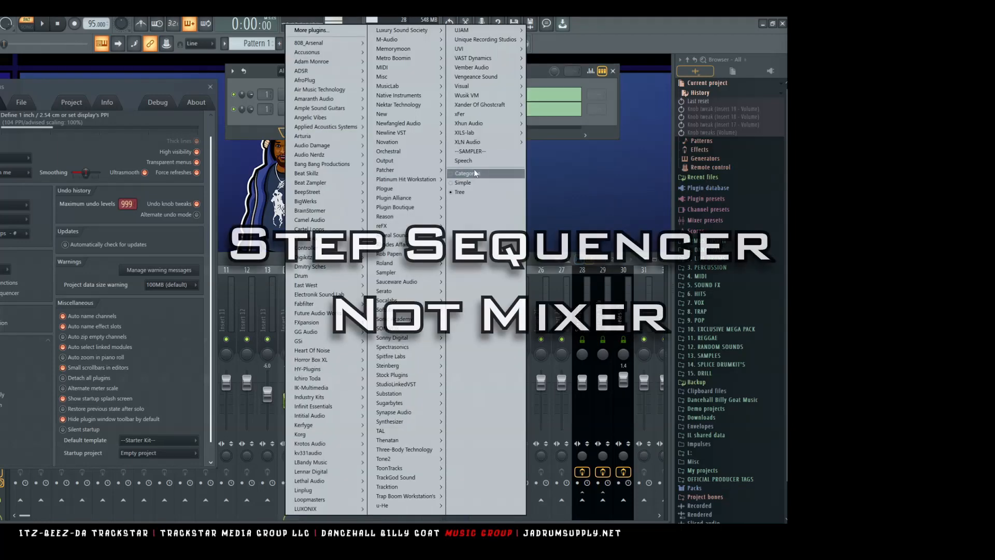
left_click(480, 152)
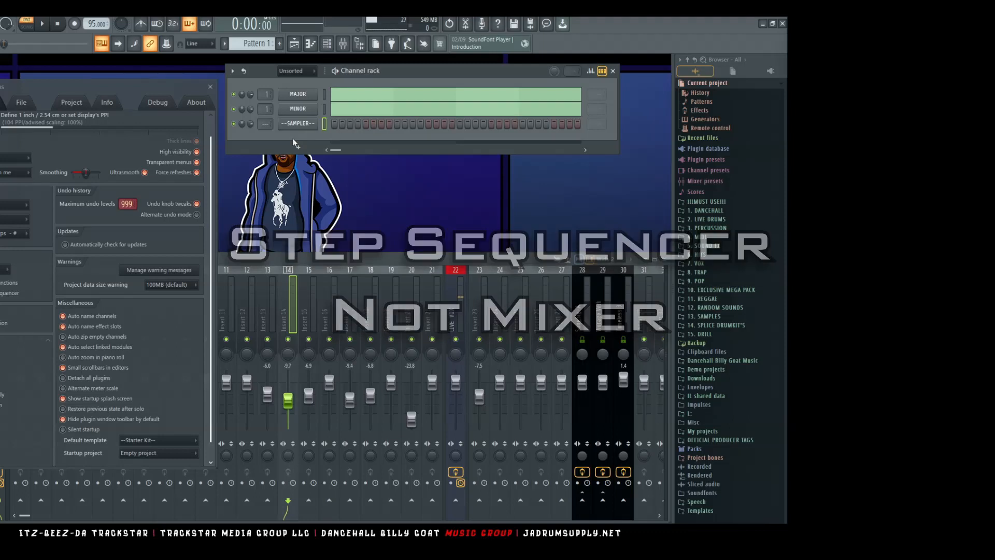
Step: Clone the Sampler channel six times so the rack holds seven Sampler channels
right_click(313, 123)
left_click(334, 218)
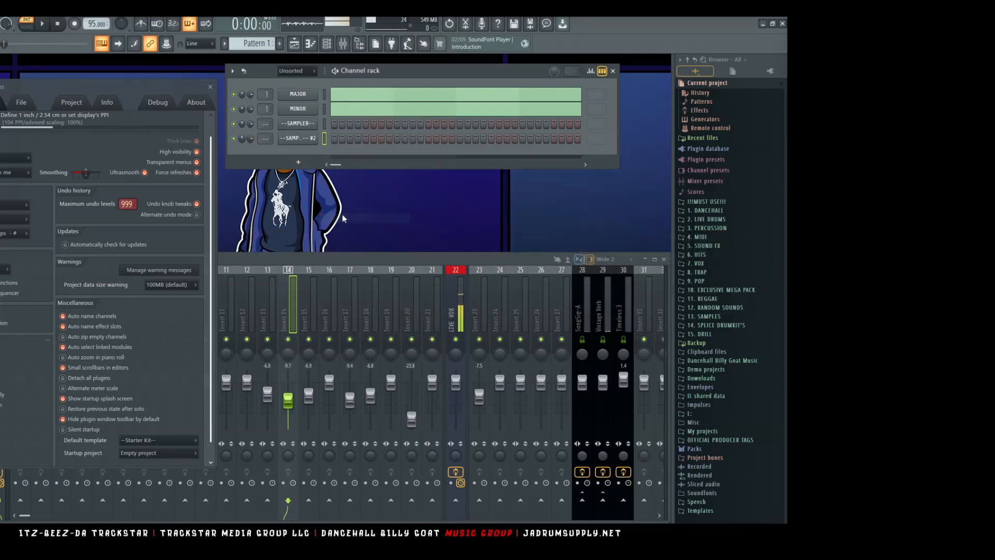
key("alt+c")
key("alt+c")
key("alt+c")
key("alt+c")
key("alt+c")
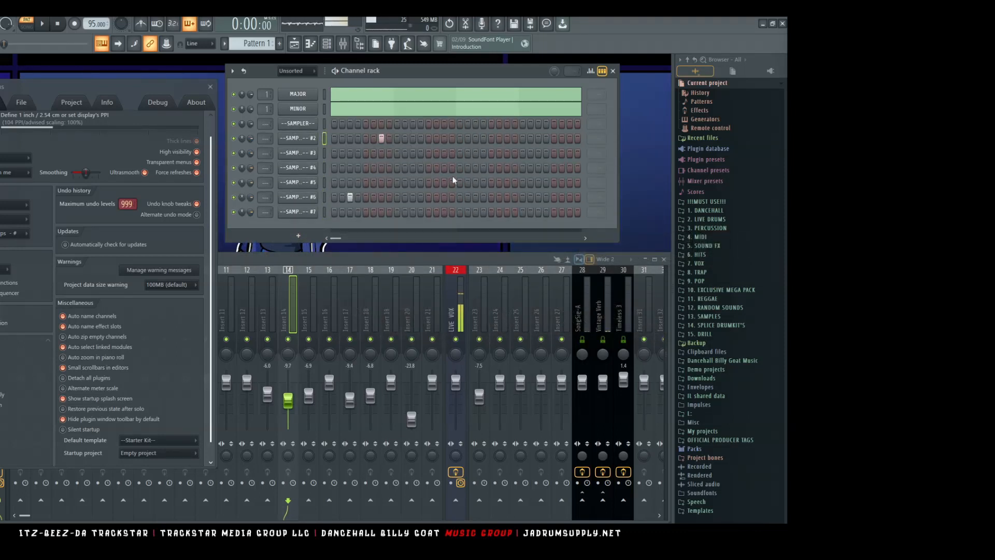
Step: Place scattered steps across the grids of Sampler channels #2 to #7
left_click(554, 183)
left_click(515, 212)
left_click(507, 212)
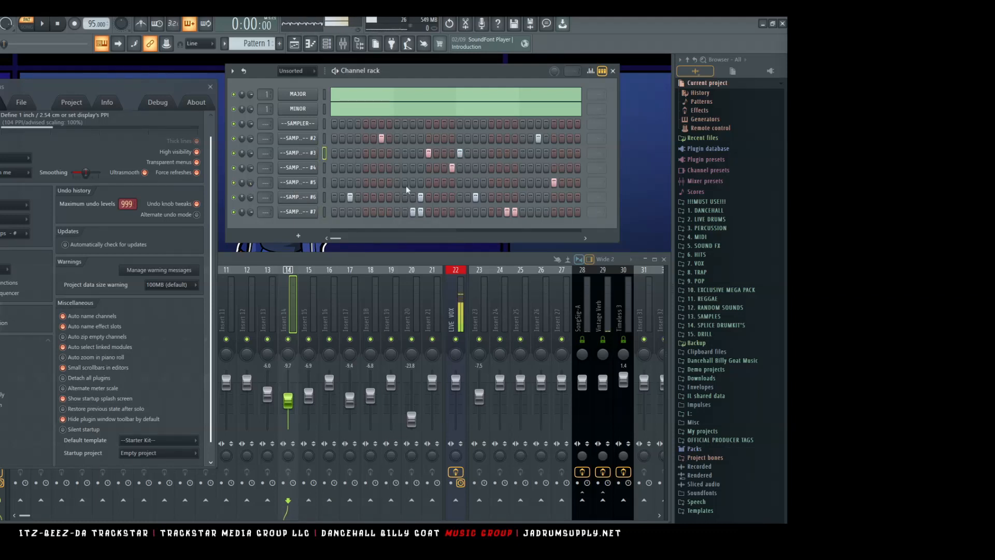
left_click(530, 182)
left_click(366, 212)
left_click(452, 153)
left_click(530, 138)
left_click(522, 183)
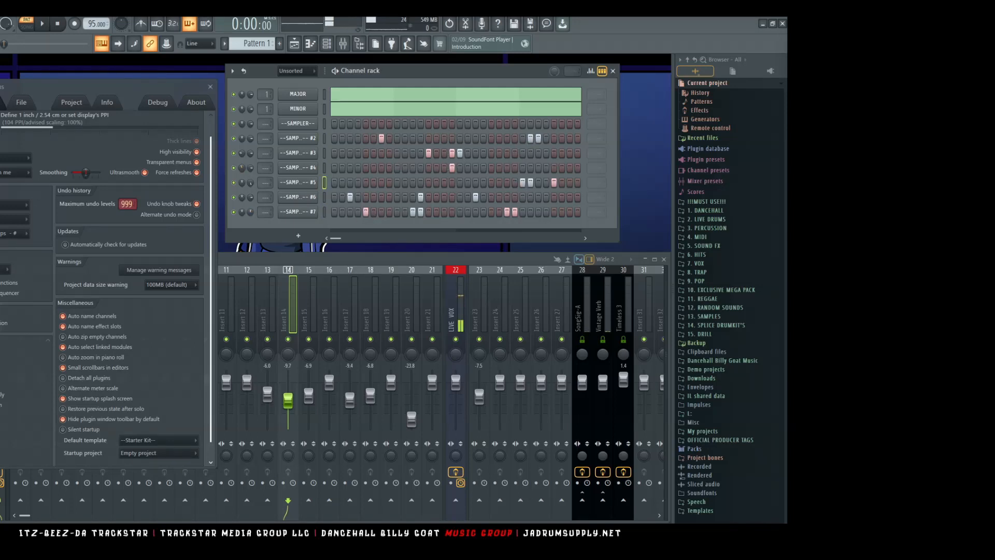
Step: Place extra steps on the first Sampler channel and channels #4 and #5, and undo the recent step placements one by one
left_click(436, 123)
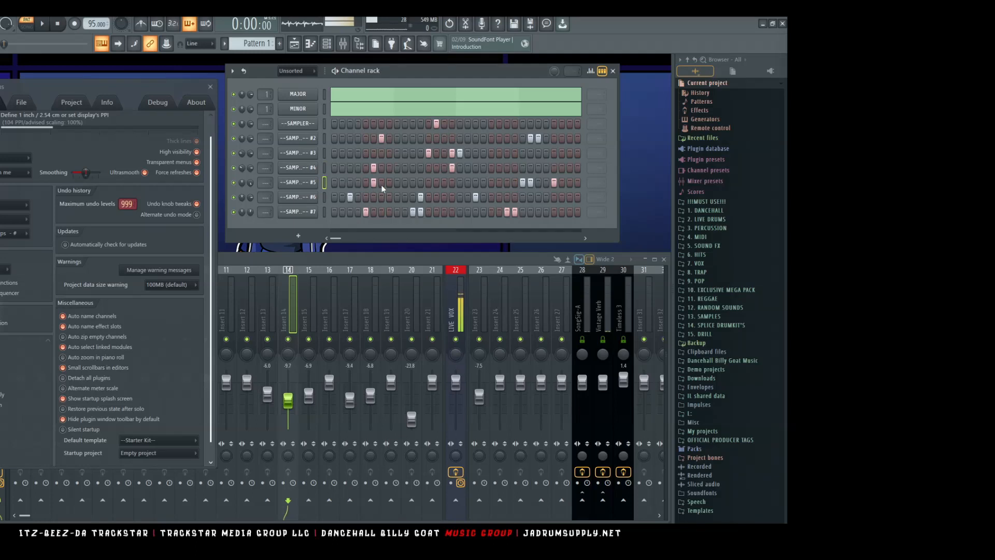
key("ctrl+alt+z")
key("ctrl+alt+z")
key("ctrl+alt+z")
key("ctrl+alt+z")
key("ctrl+alt+z")
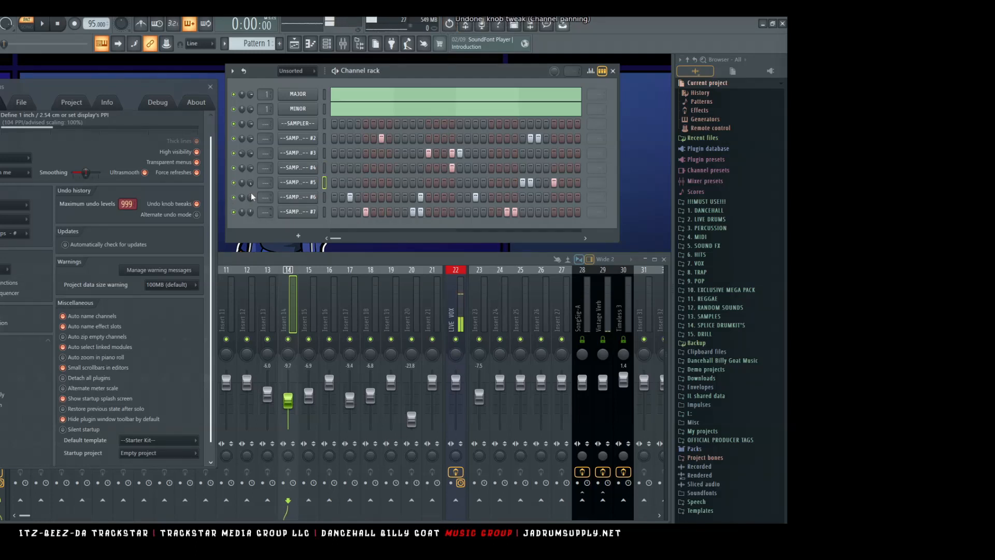
key("ctrl+alt+z")
key("ctrl+alt+z")
key("ctrl+alt+z")
key("ctrl+alt+z")
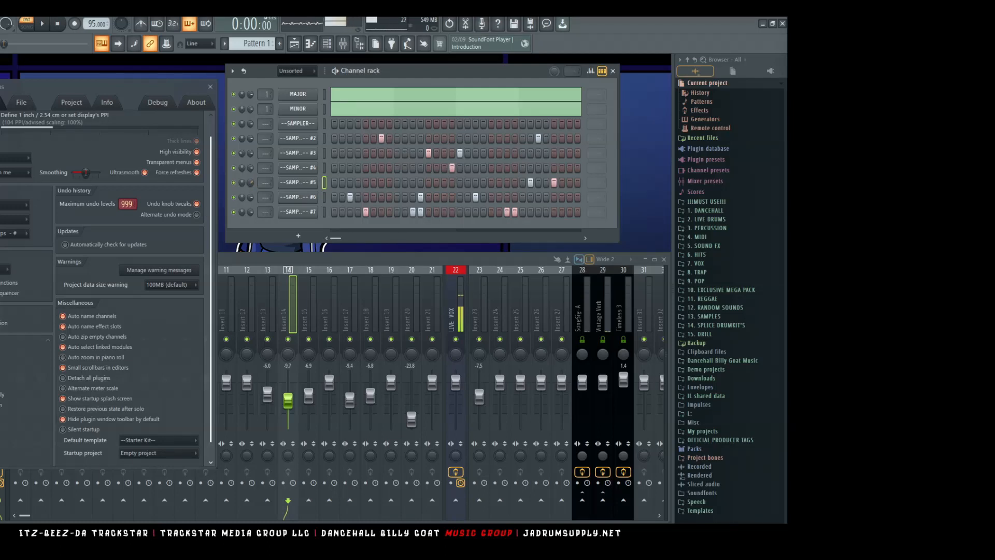
Step: Turn off Undo knob tweaks and open the list of manageable warning messages
left_click(197, 204)
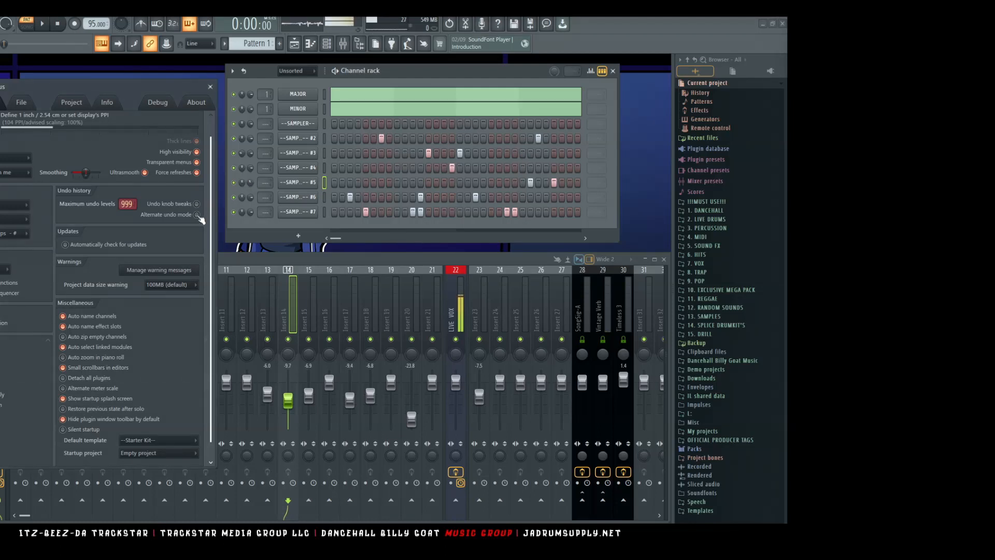
left_click(162, 271)
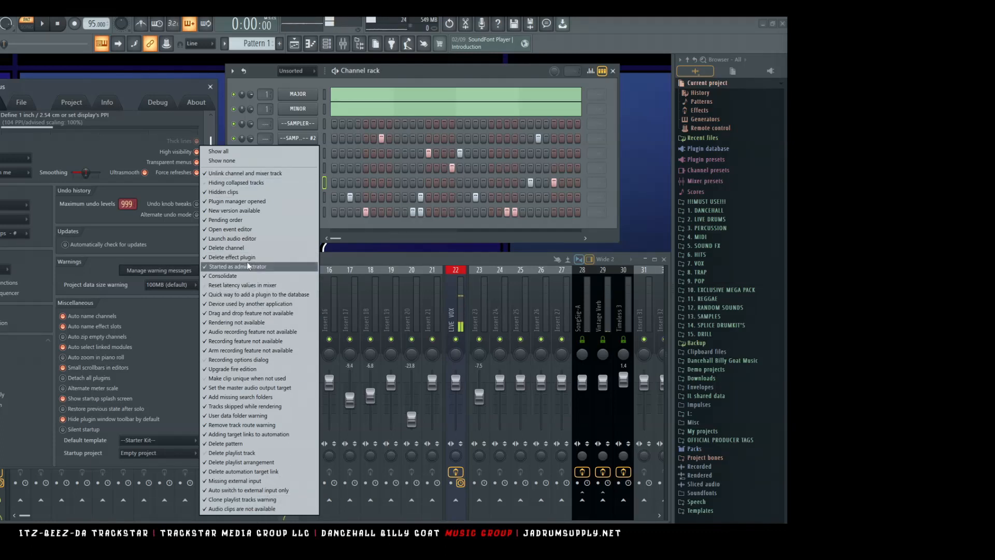
Step: Check the version information in the About settings, and return to the General settings to view the project data size warning choices
left_click(1, 23)
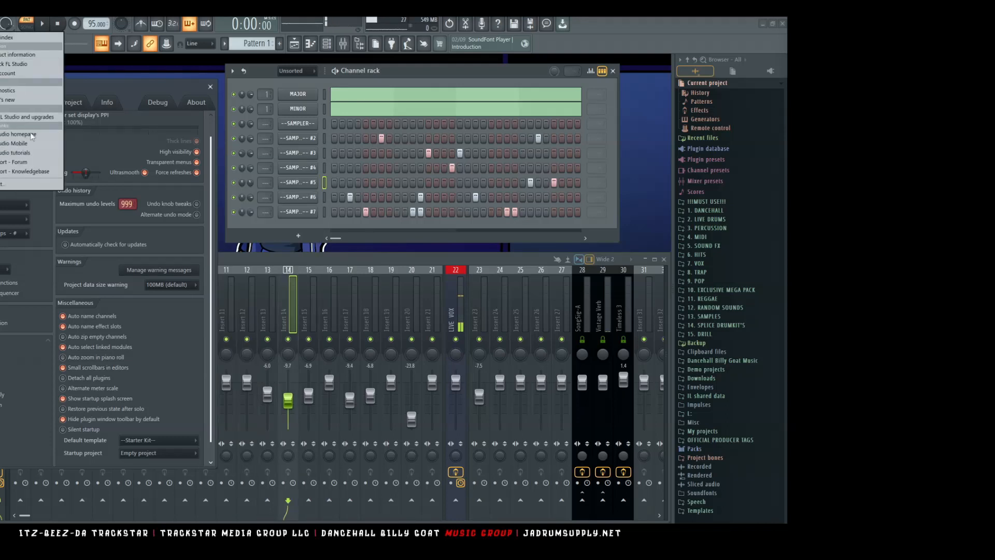
left_click(18, 172)
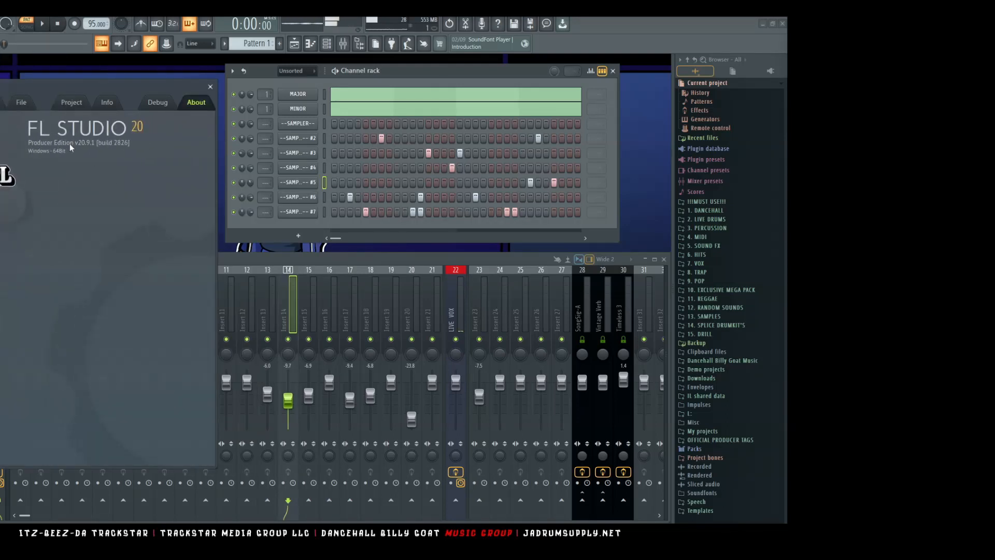
left_click(210, 87)
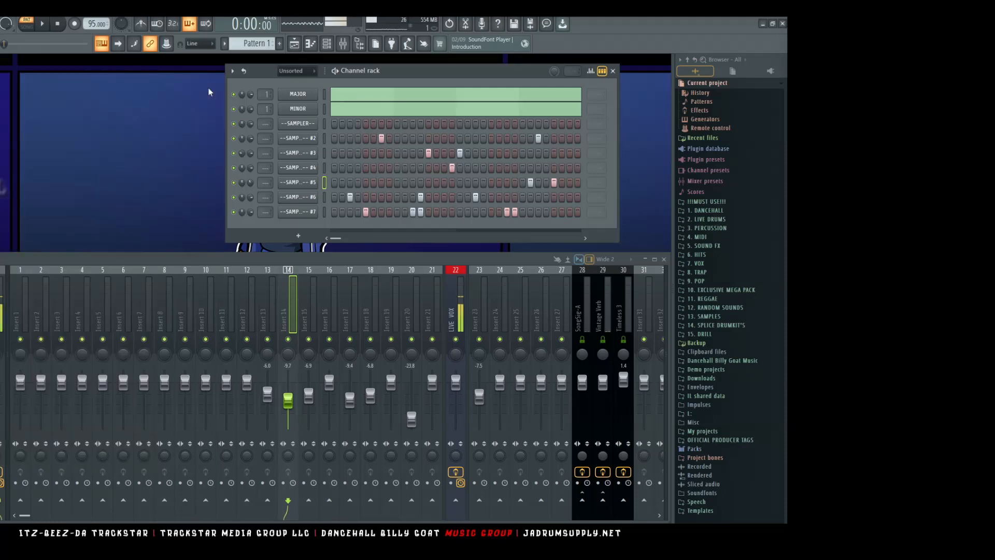
left_click(1, 23)
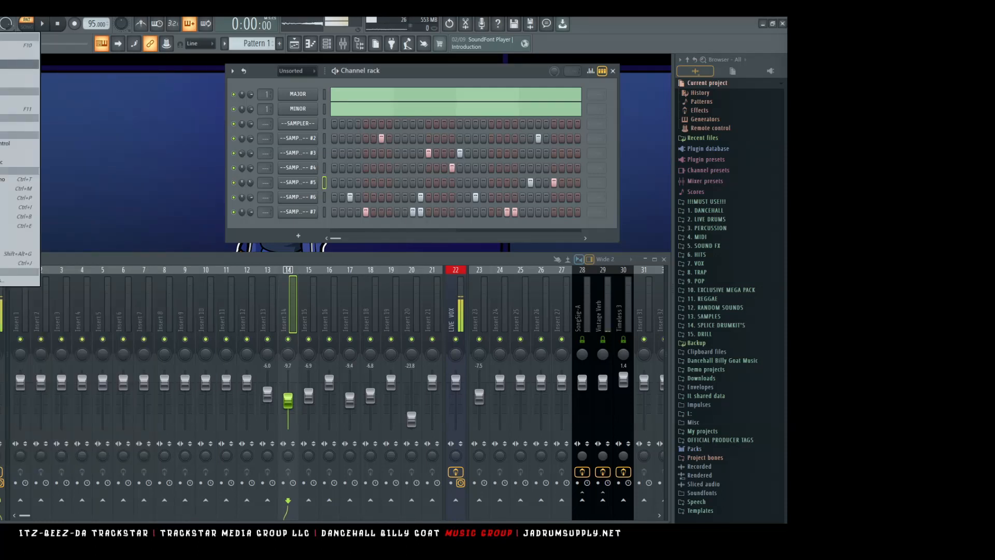
left_click(2, 65)
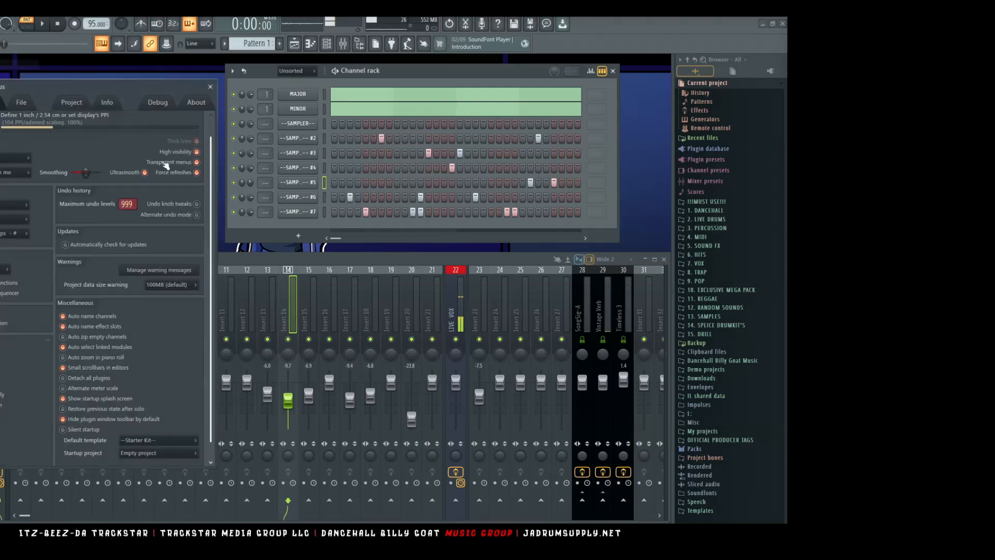
left_click(181, 287)
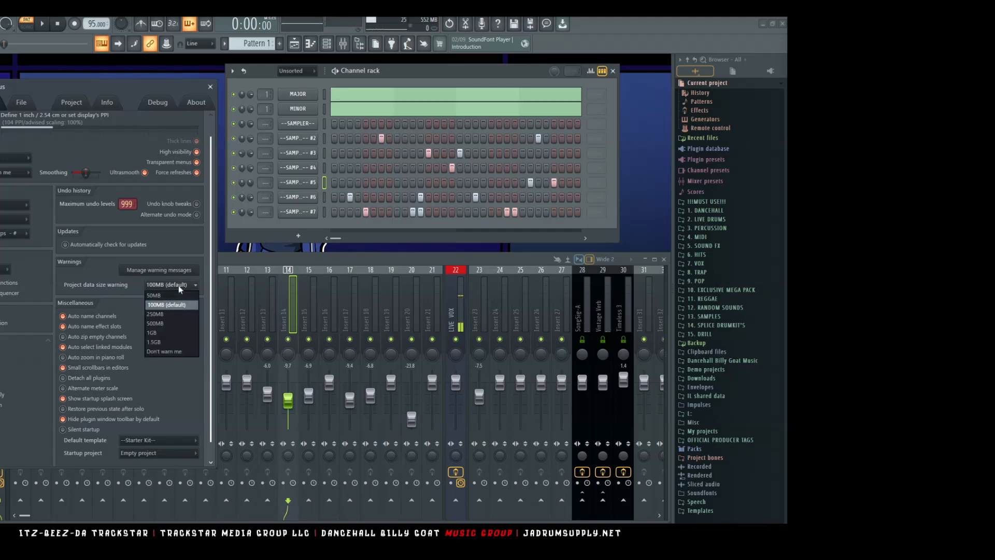
left_click(175, 257)
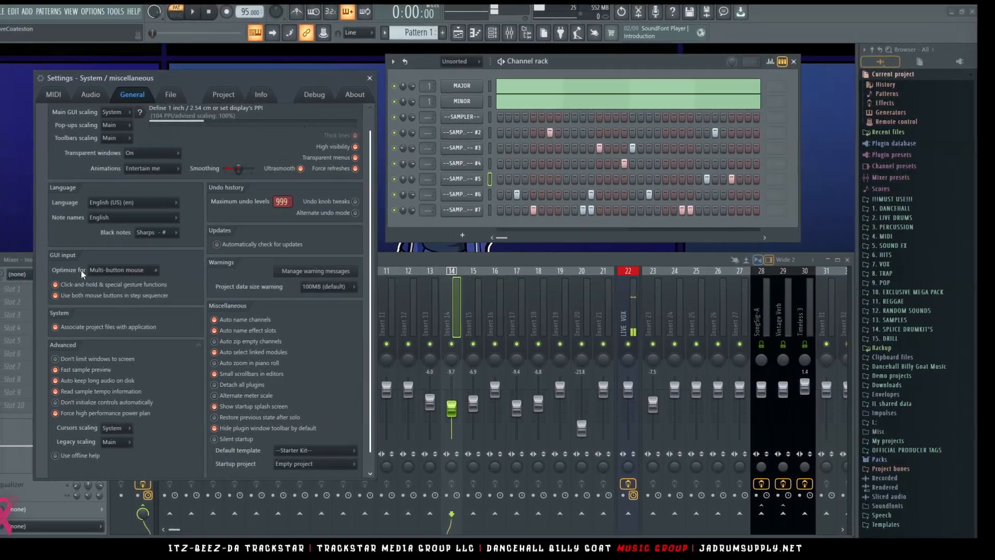
Step: Bring up the Playlist with the Settings window moved aside, and turn off Click-and-hold & special gesture functions
left_click(458, 32)
left_click_drag(358, 77, 808, 126)
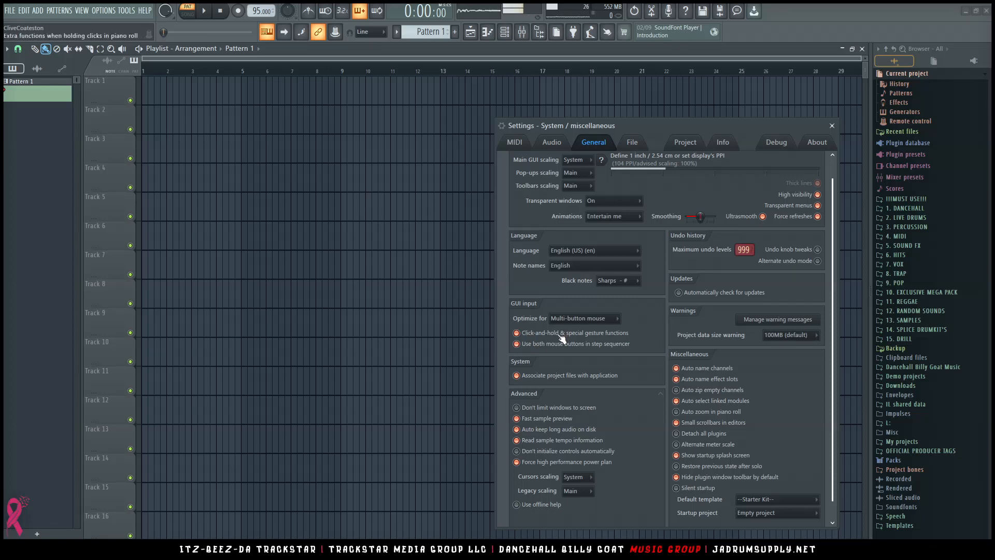
left_click(519, 334)
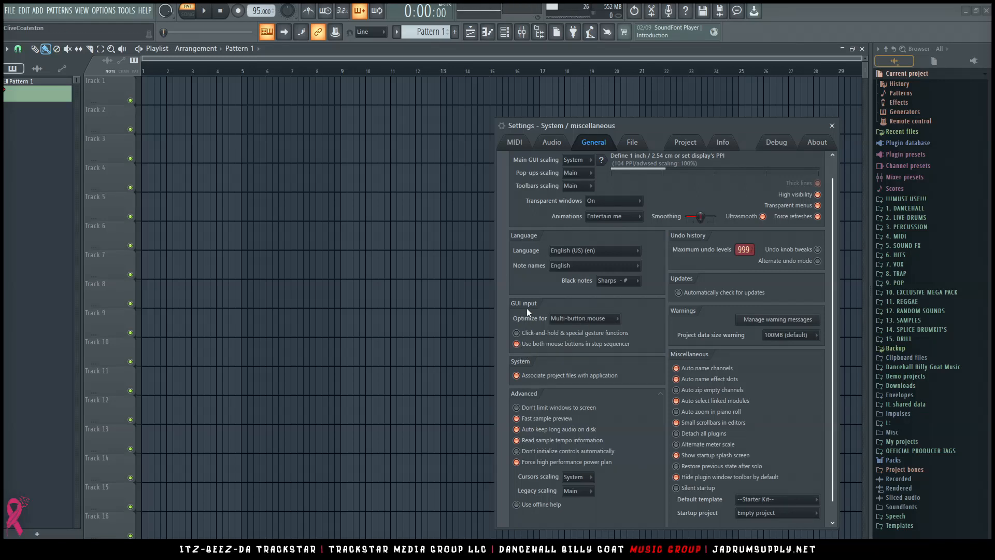
Step: Try optimizing the GUI input for Multi-touch monitor, and switch it back to Multi-button mouse
left_click(586, 319)
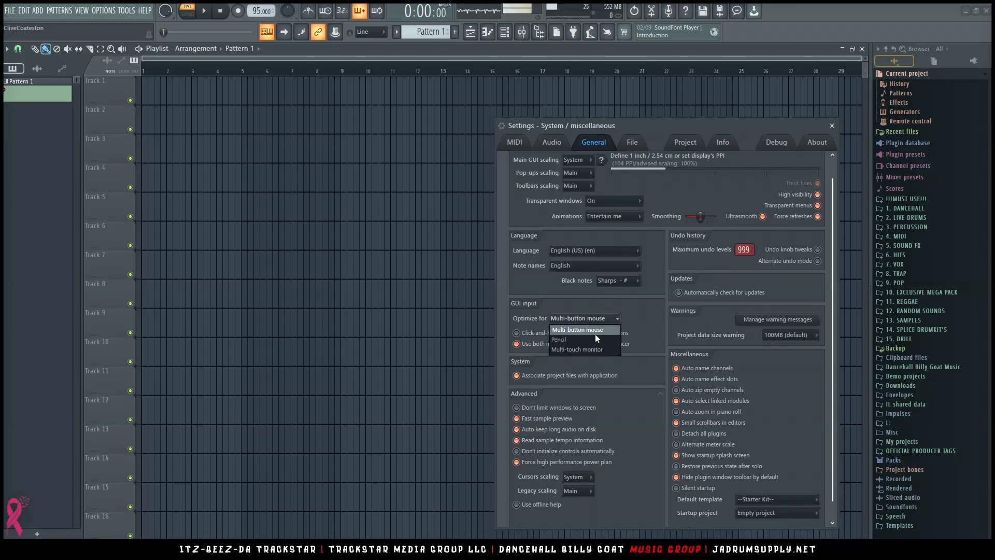
left_click(581, 349)
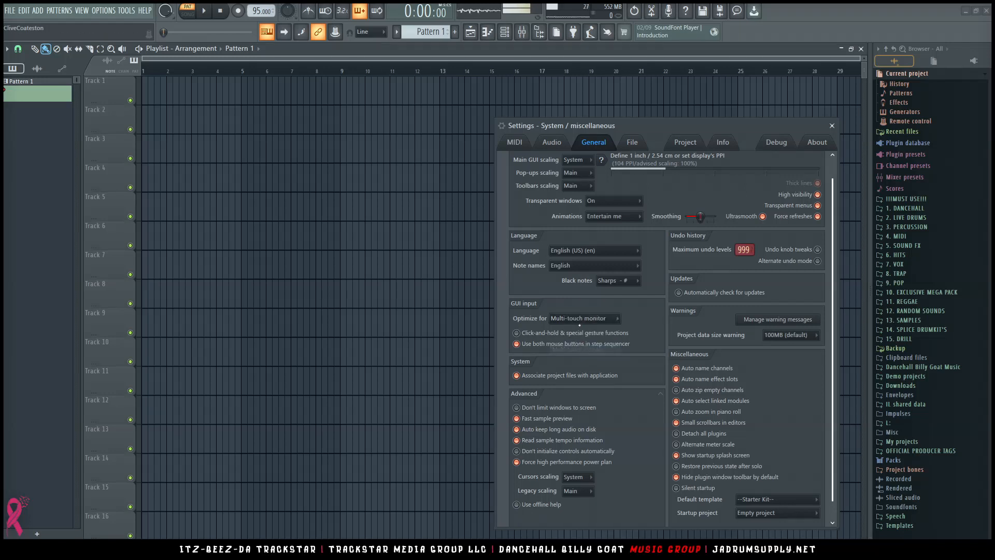
left_click(583, 319)
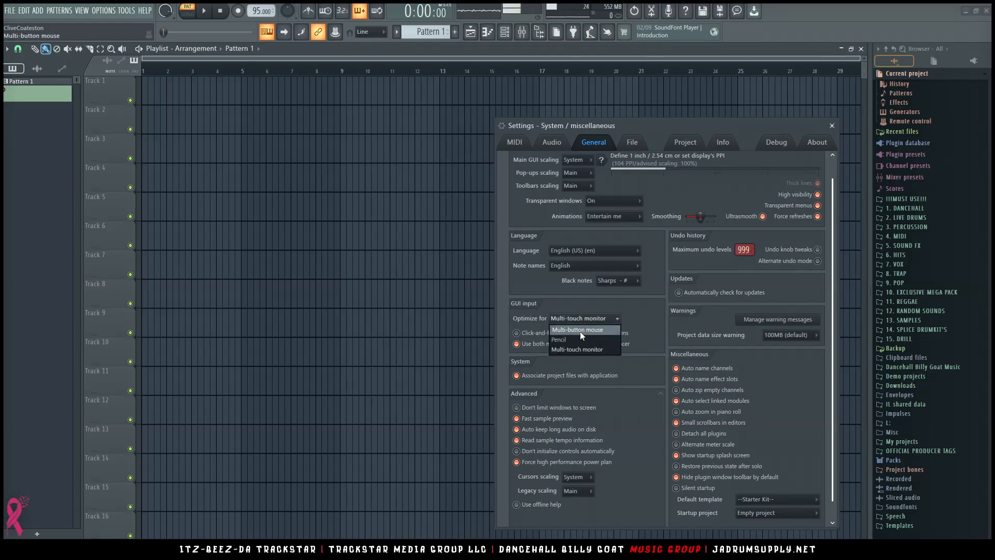
left_click(581, 331)
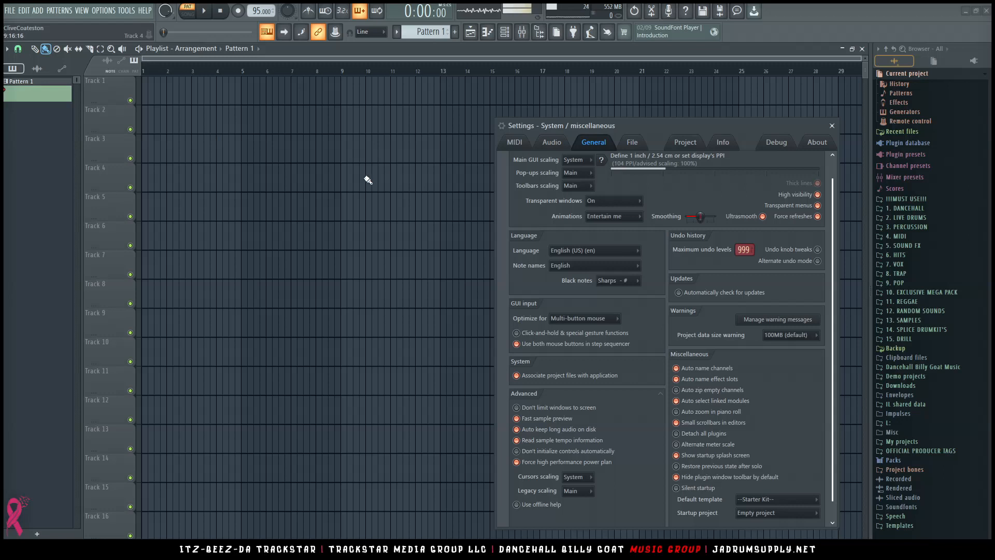
Step: Load EBY_Hihat_4 from the Hi Hats folder of EBY Percussion Loops and place it at bar 1 of Track 1
left_click(914, 228)
left_click(910, 218)
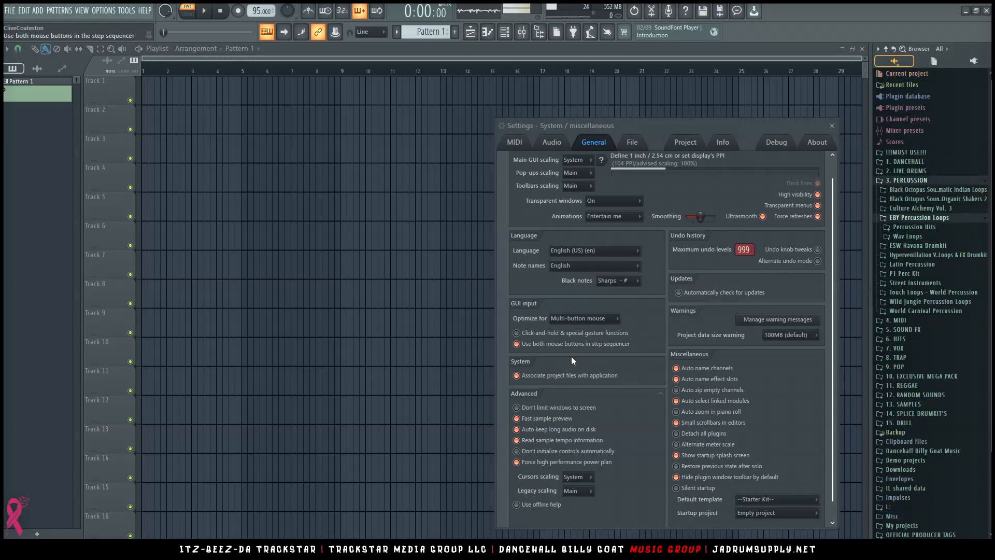
left_click(921, 228)
left_click(908, 255)
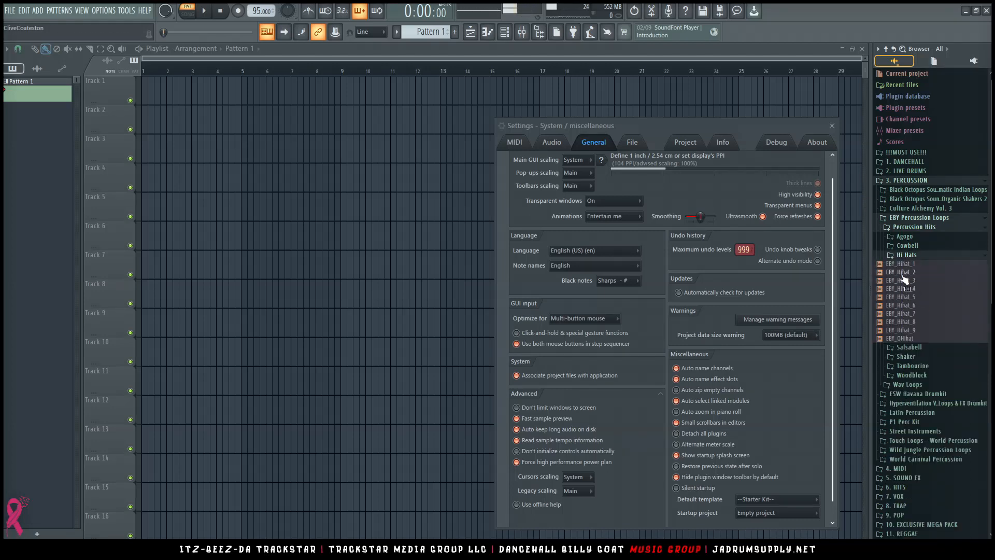
left_click_drag(903, 289, 240, 215)
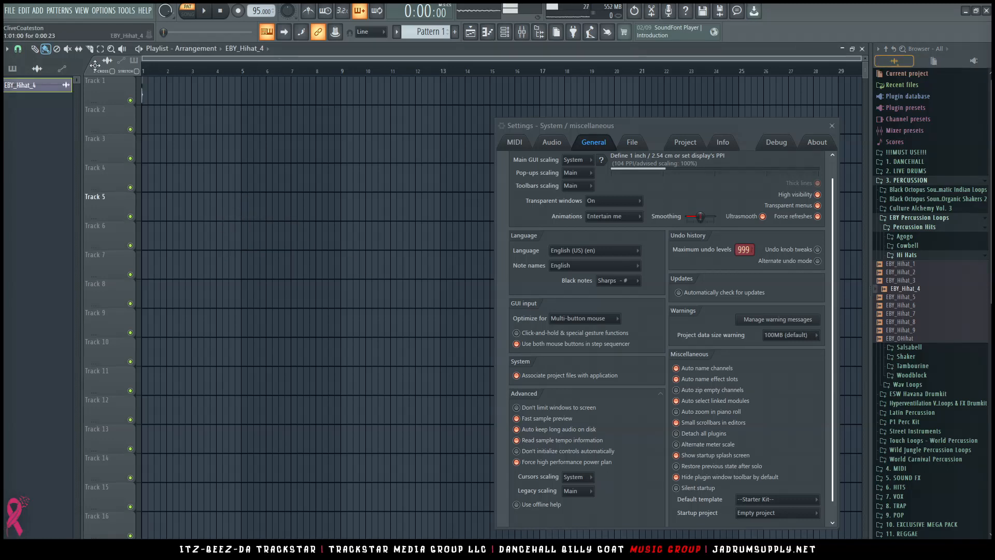
left_click(144, 92)
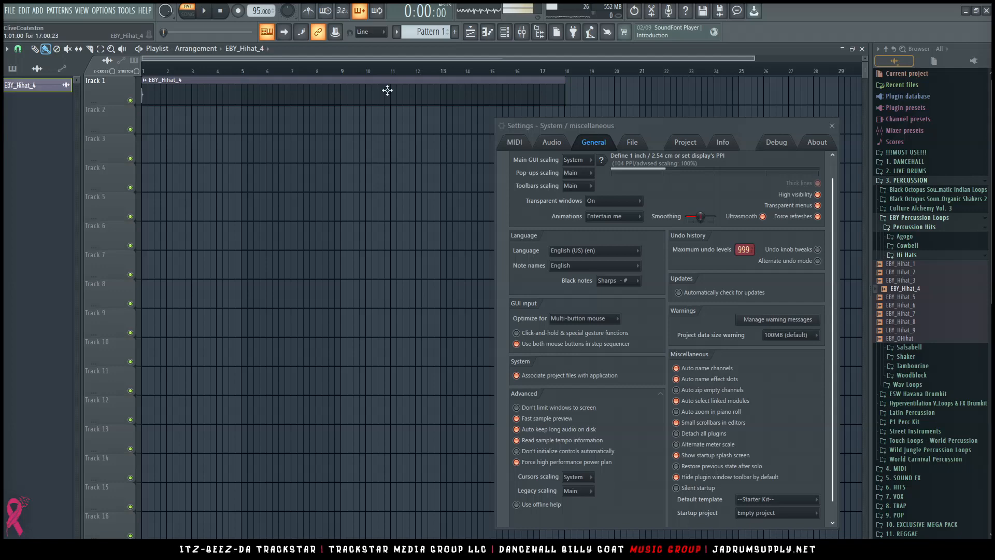
Step: Place a second EBY_Hihat_4 clip on Track 1 midway through bar 4 and delete it
scroll(298, 73, "up", 3)
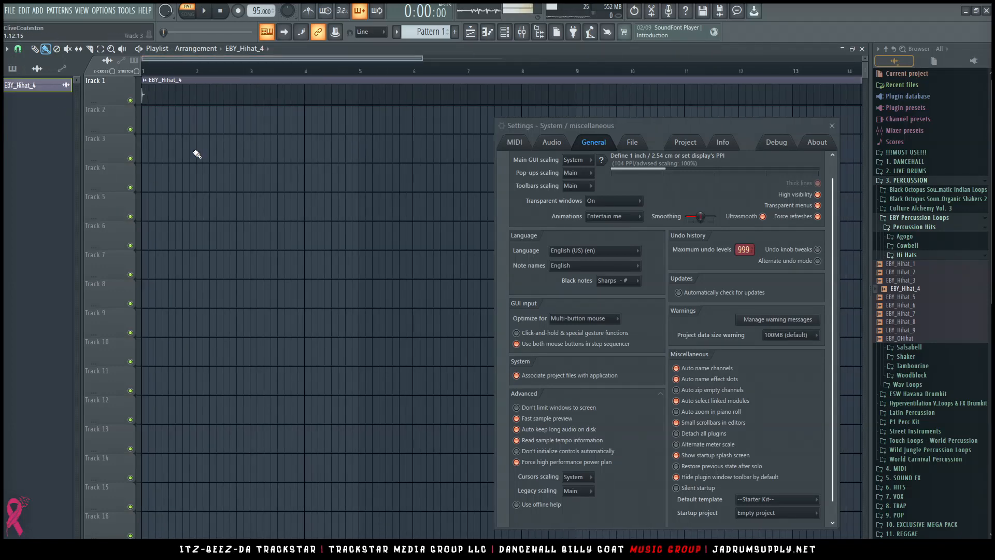
left_click_drag(636, 130, 613, 120)
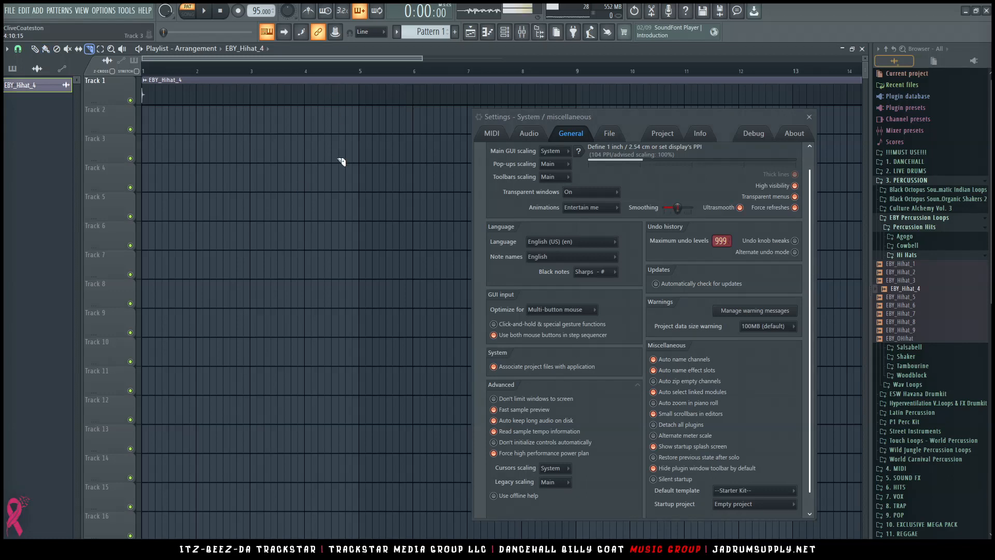
left_click(335, 102)
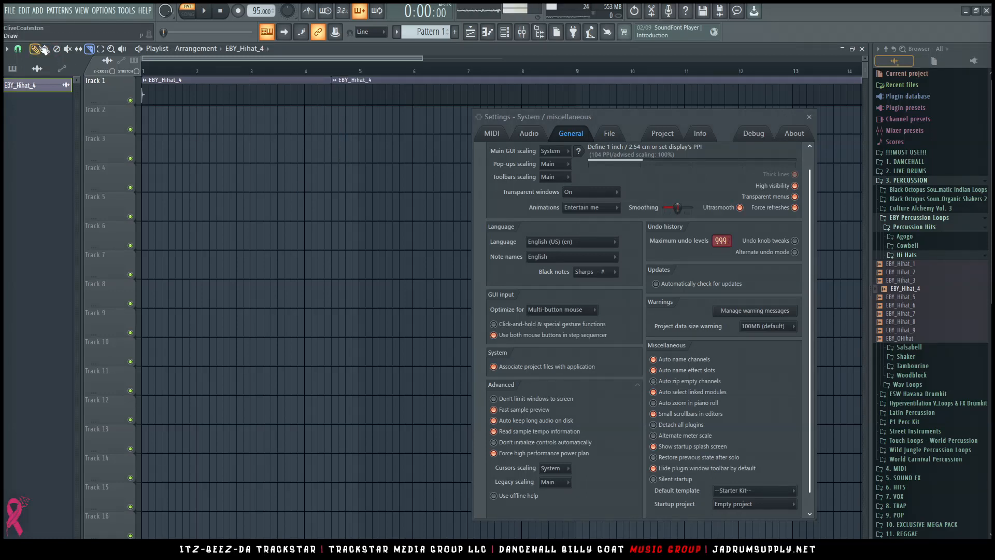
right_click(376, 95)
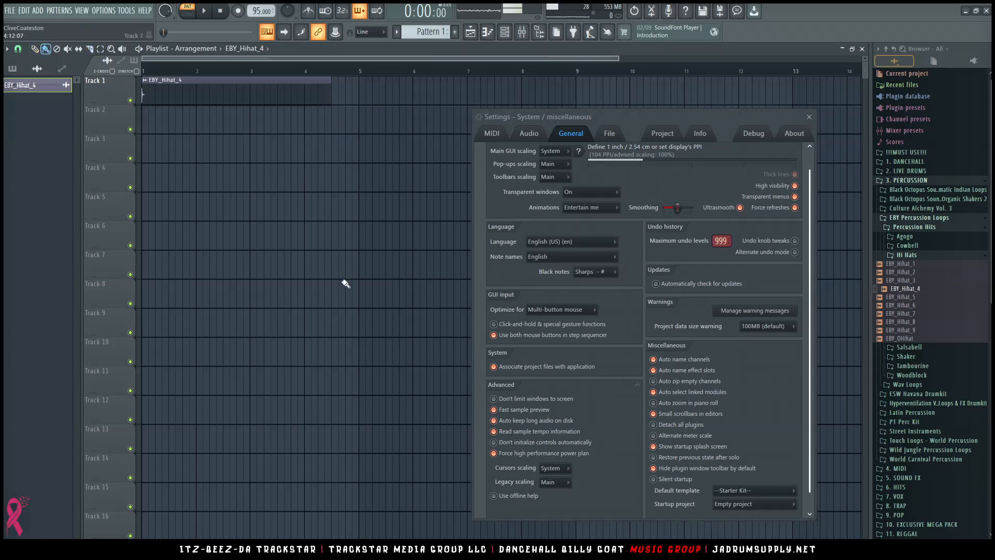
Step: Turn on Click-and-hold & special gesture functions, and place and delete a second hi-hat clip midway through bar 2 on Track 1
left_click(511, 325)
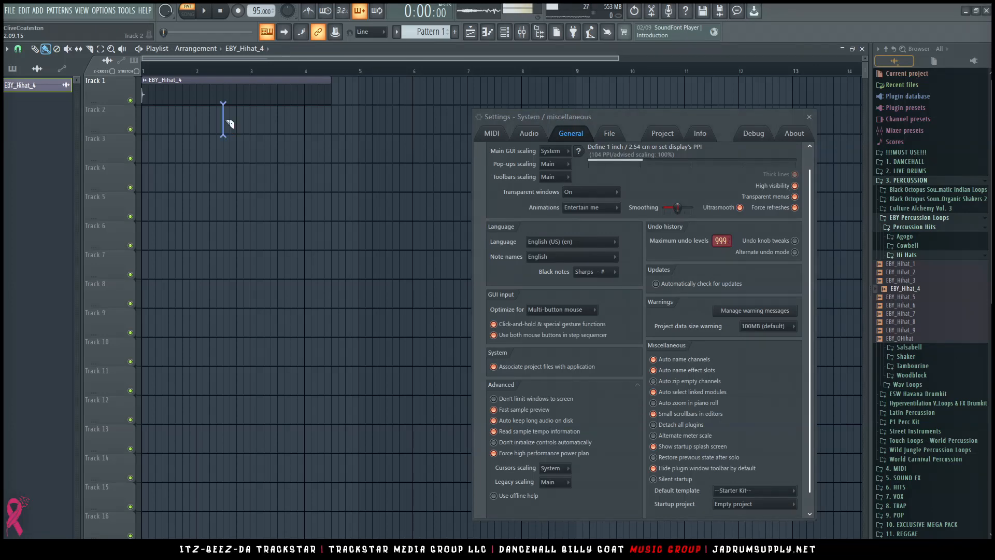
left_click(229, 91)
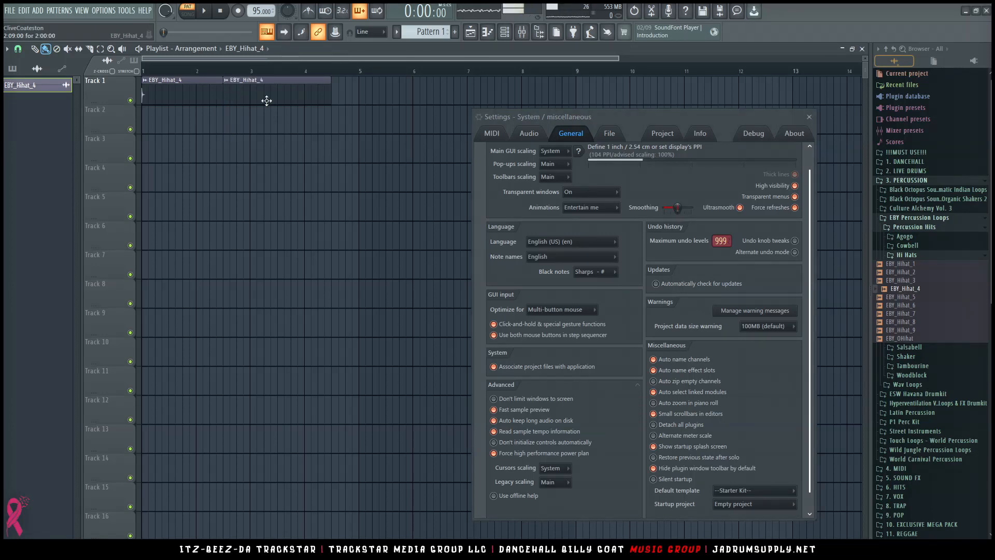
right_click(266, 101)
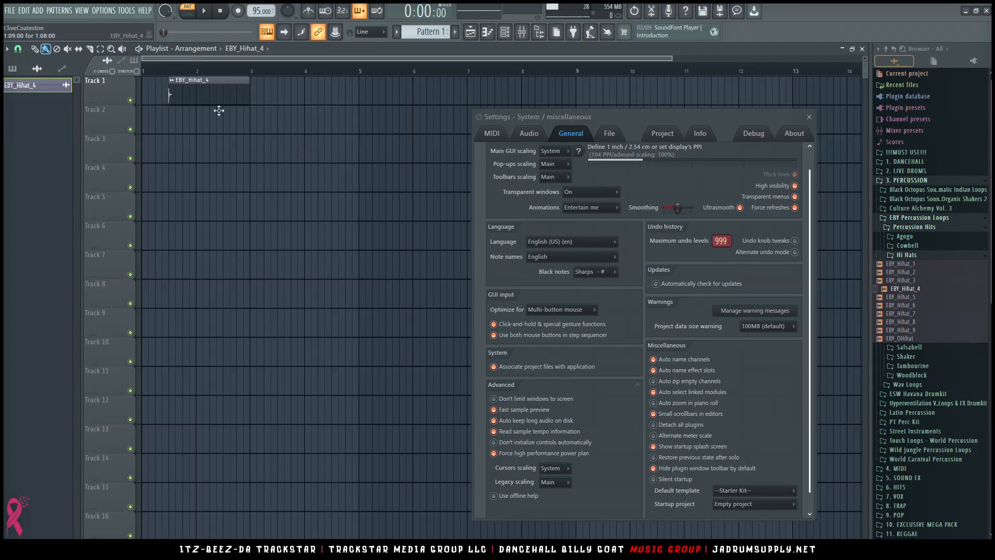
Step: Move the hi-hat clip to bar 3 of Track 3, clone it further along the track and delete the clone
left_click_drag(186, 100, 289, 155)
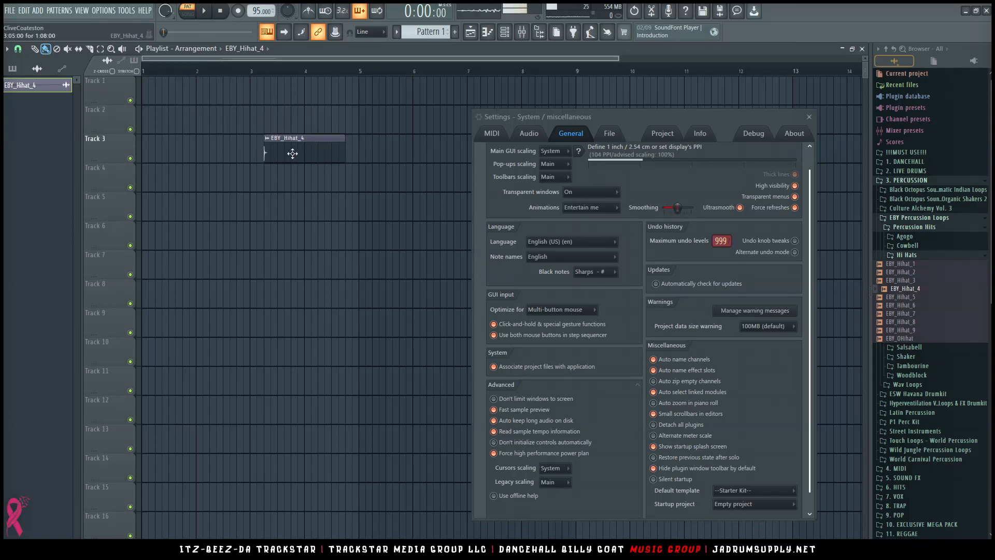
mouse_move(292, 154)
left_mouse_down()
mouse_move(455, 161)
mouse_move(401, 156)
left_mouse_up()
right_click(400, 157)
Step: Switch Click-and-hold & special gesture functions off and on again to compare the clip handling
left_click(519, 324)
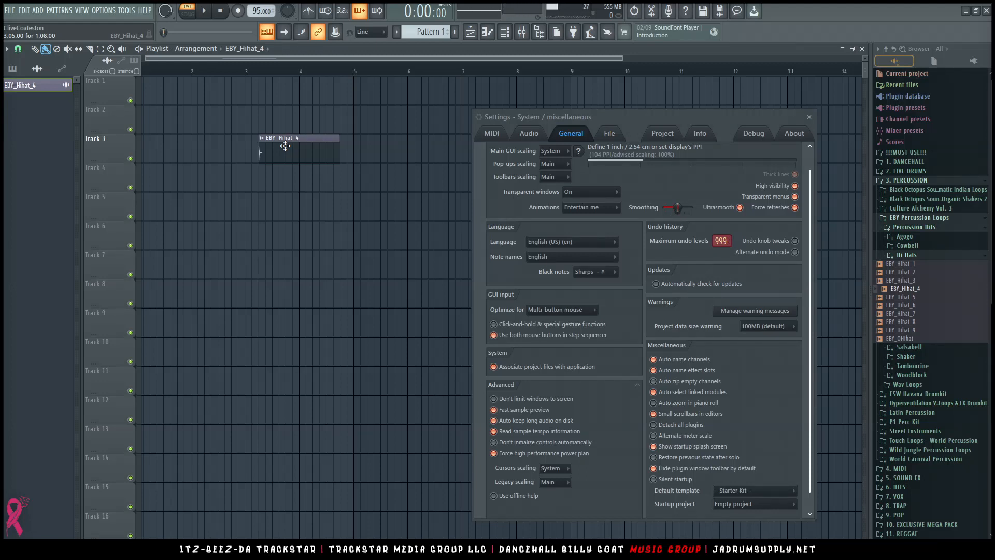
left_click(501, 325)
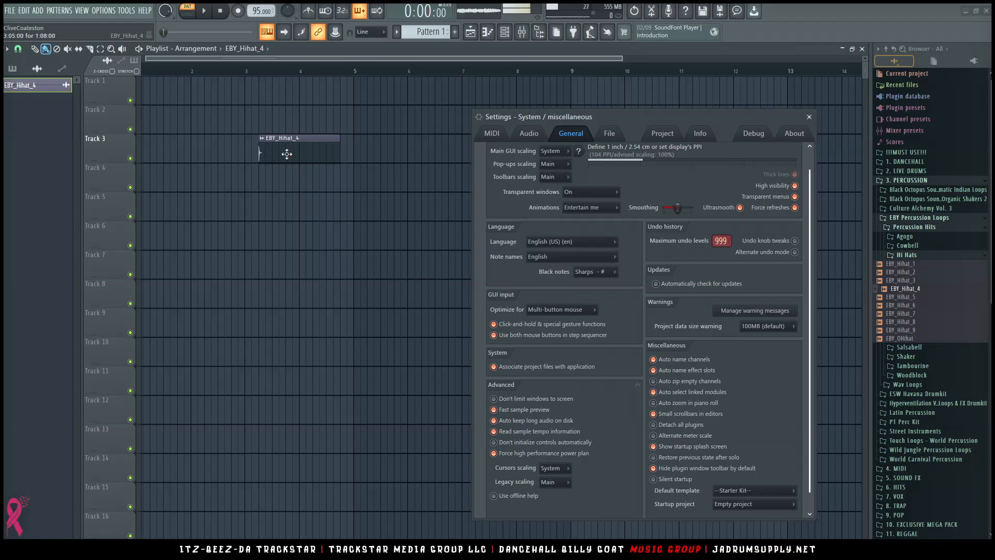
Step: Move the hi-hat clip to the start of Track 1, select it and duplicate it directly behind itself
left_click_drag(289, 150, 149, 89)
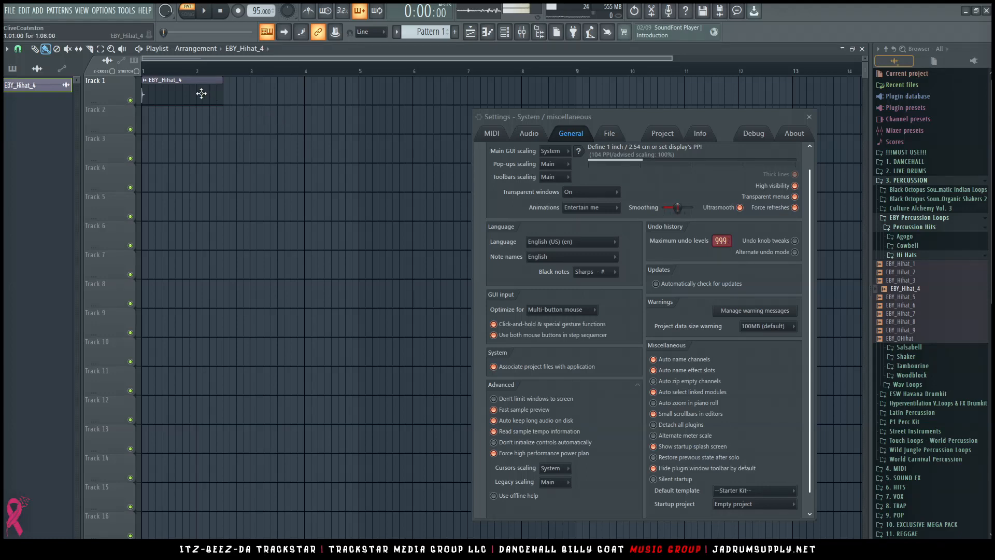
left_click(205, 93)
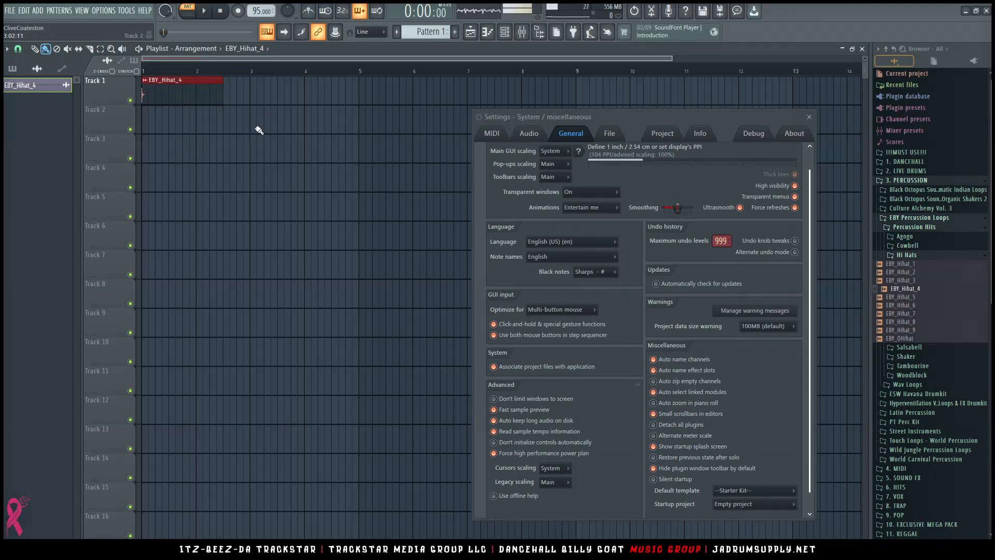
key("ctrl+b")
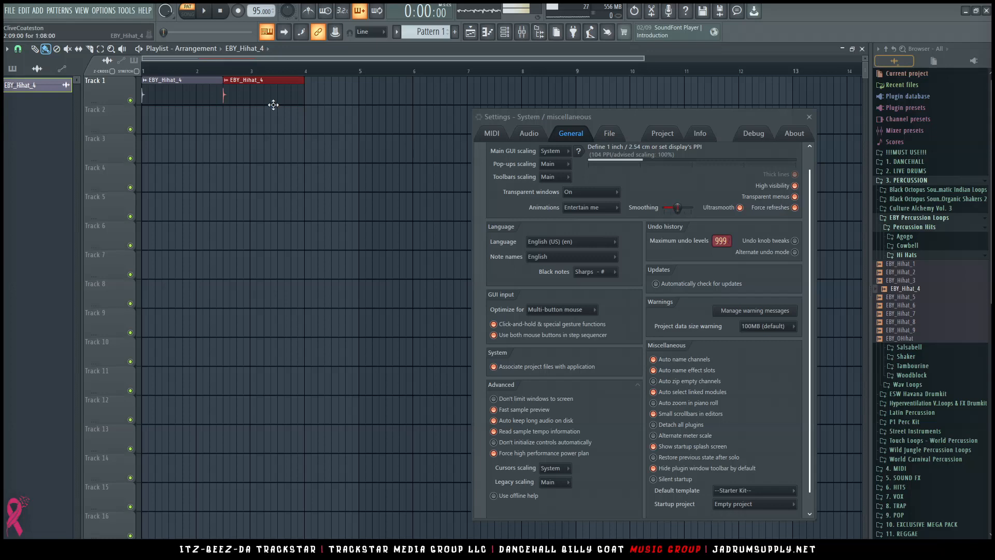
Step: Clone the second hi-hat clip down to Track 3 and duplicate that copy directly behind itself
left_click_drag(259, 92, 263, 191)
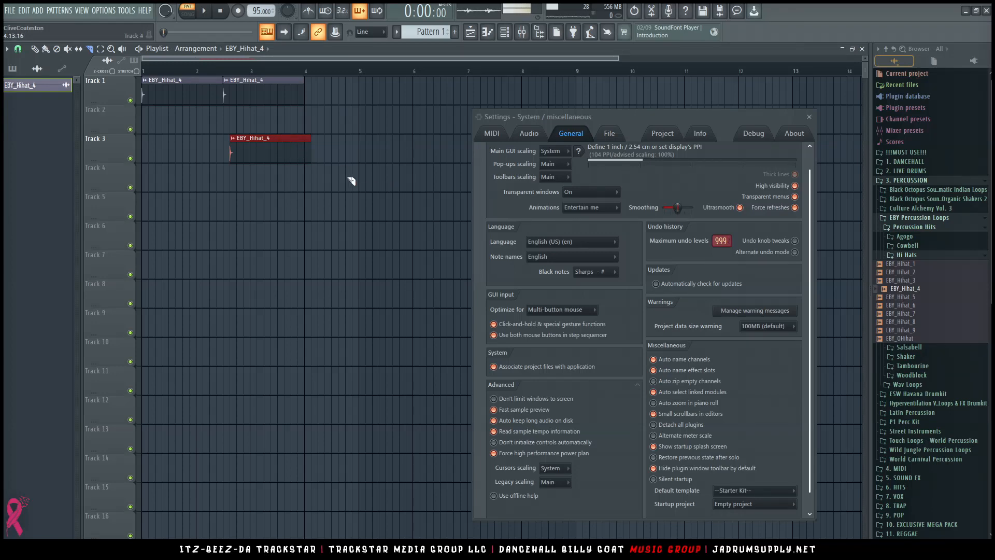
key("ctrl+b")
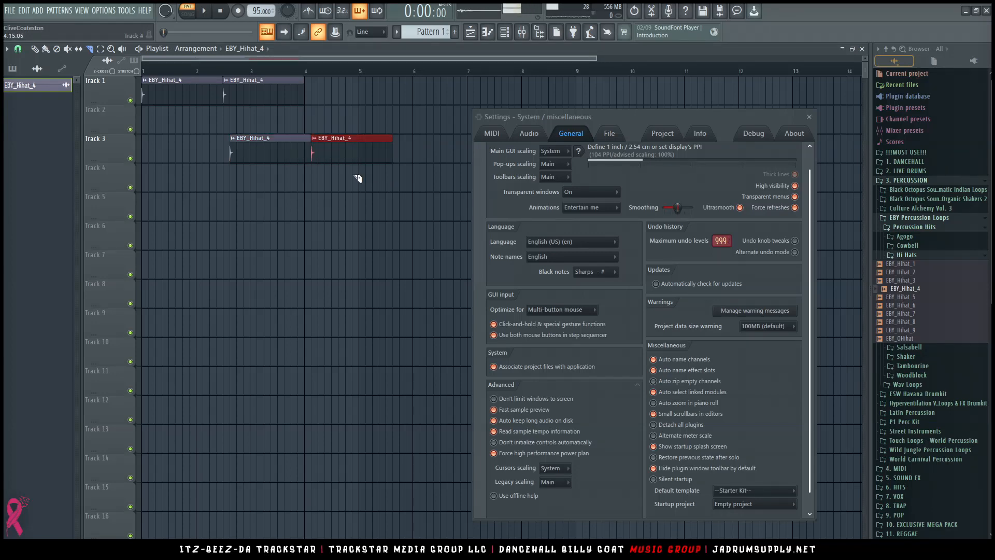
Step: Clone the EBY_Hihat_4 channel nine times in the Channel rack
left_click(505, 32)
left_click(485, 86)
left_click(482, 90)
key("alt+c")
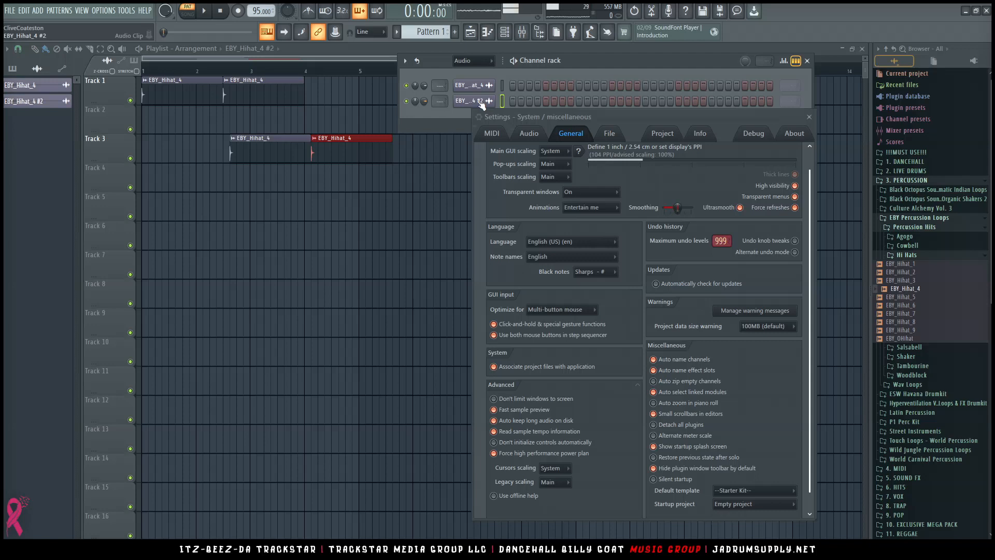
key("alt+c")
key("alt+c")
key("alt+c")
key("alt+c")
key("alt+c")
key("alt+c")
key("alt+c")
key("alt+c")
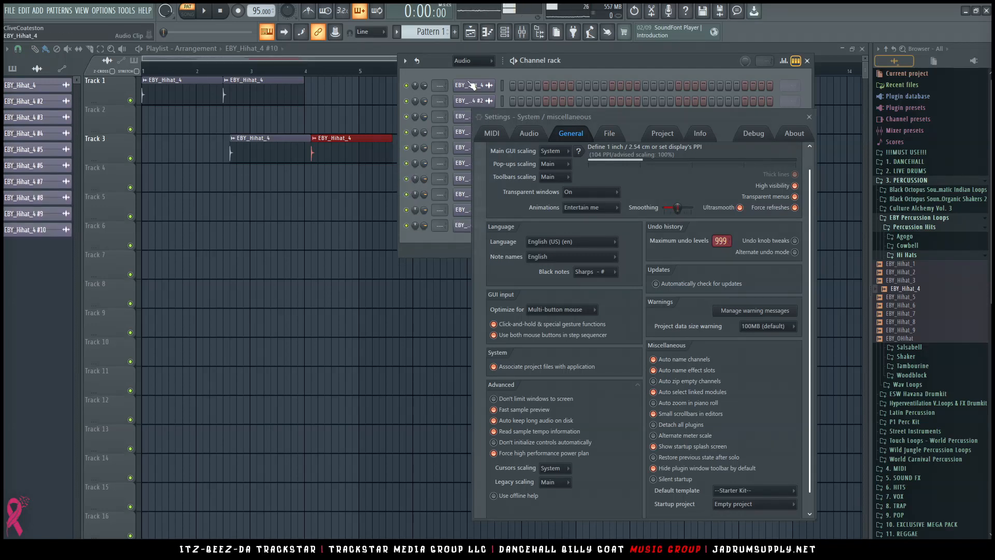
Step: Delete the two hi-hat clips on Track 3 and the two on Track 1 of the Playlist
right_click(334, 153)
right_click(272, 158)
right_click(254, 96)
right_click(176, 96)
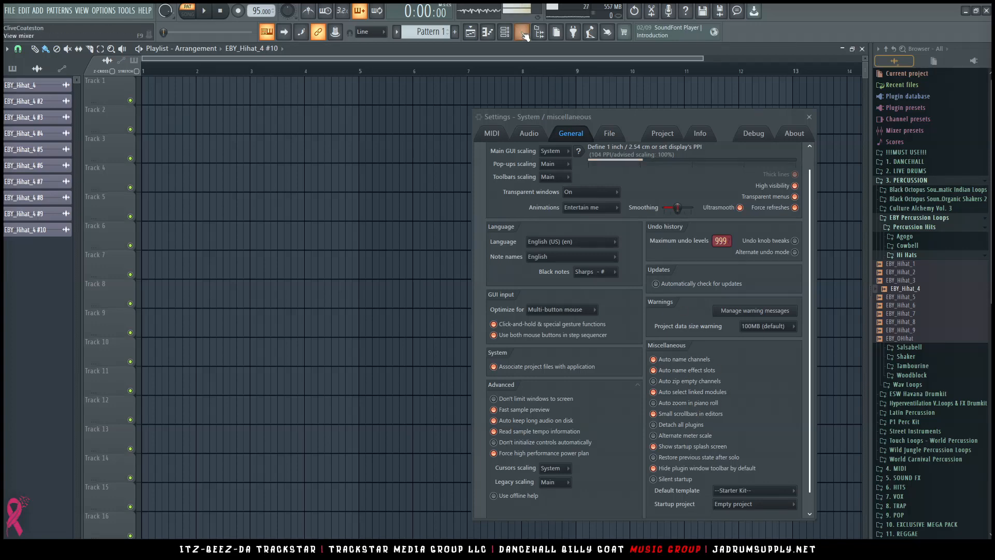
Step: Show the Channel rack and the mixer with the Settings window moved aside
left_click(504, 31)
left_click_drag(602, 117, 398, 136)
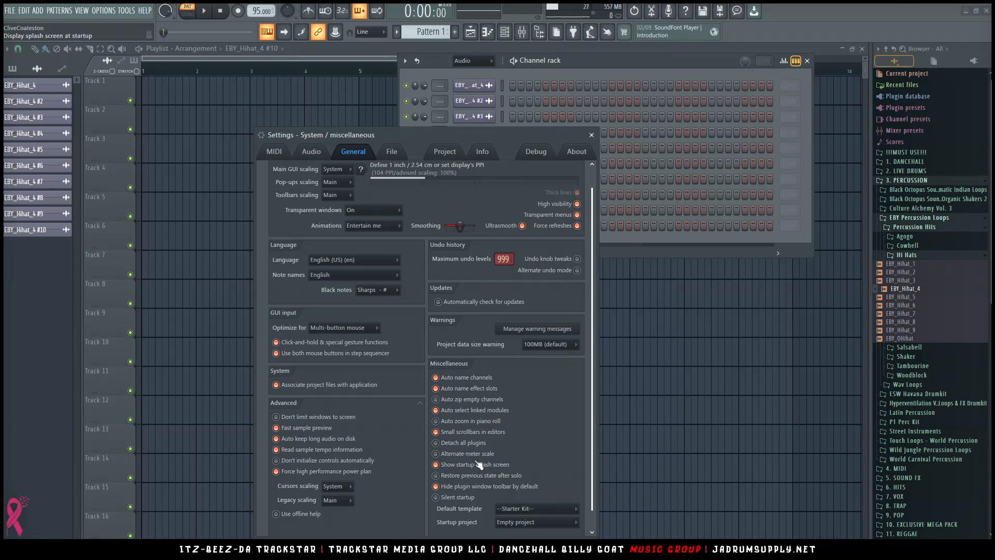
left_click(522, 32)
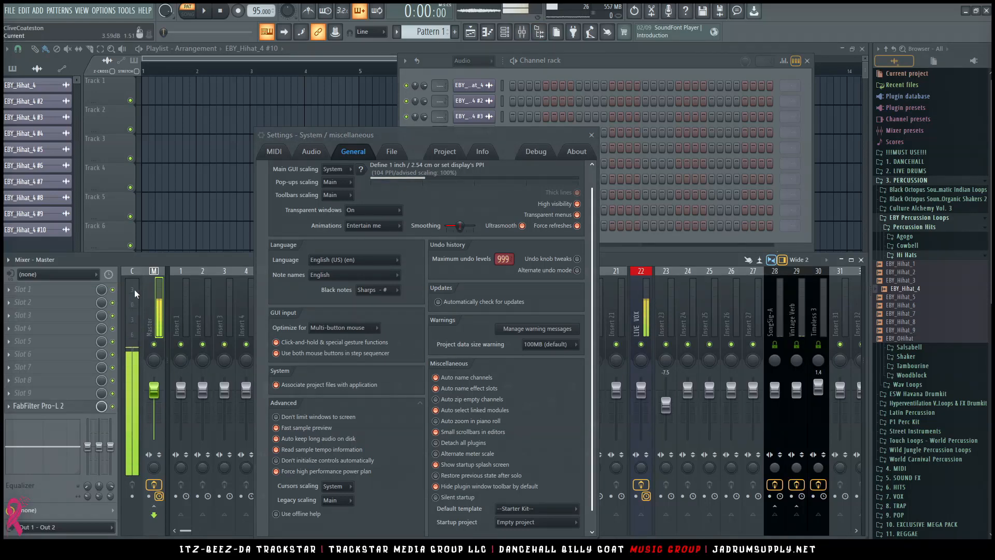
Step: Select the Current mixer track and compare its meter with Alternate meter scale turned on and off again
left_click(135, 303)
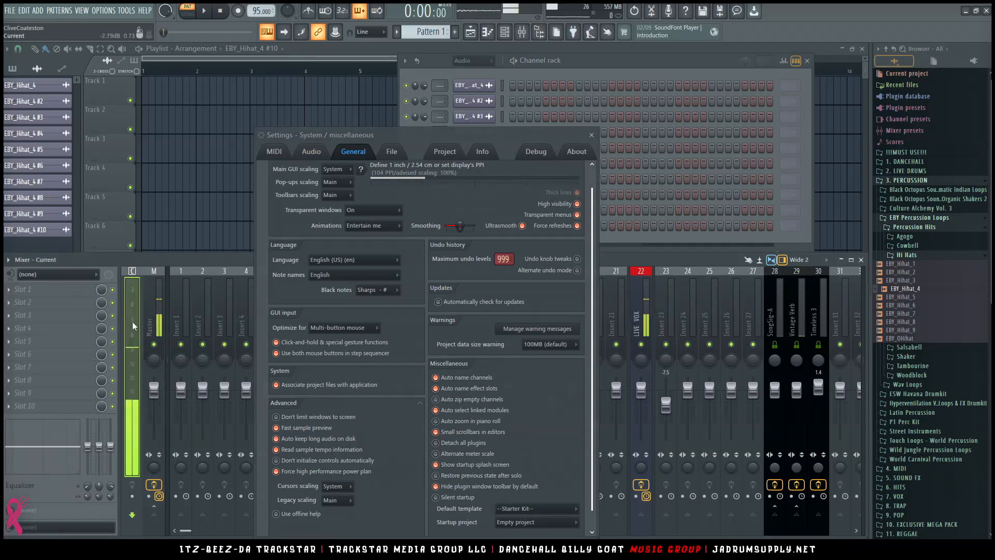
left_click(459, 455)
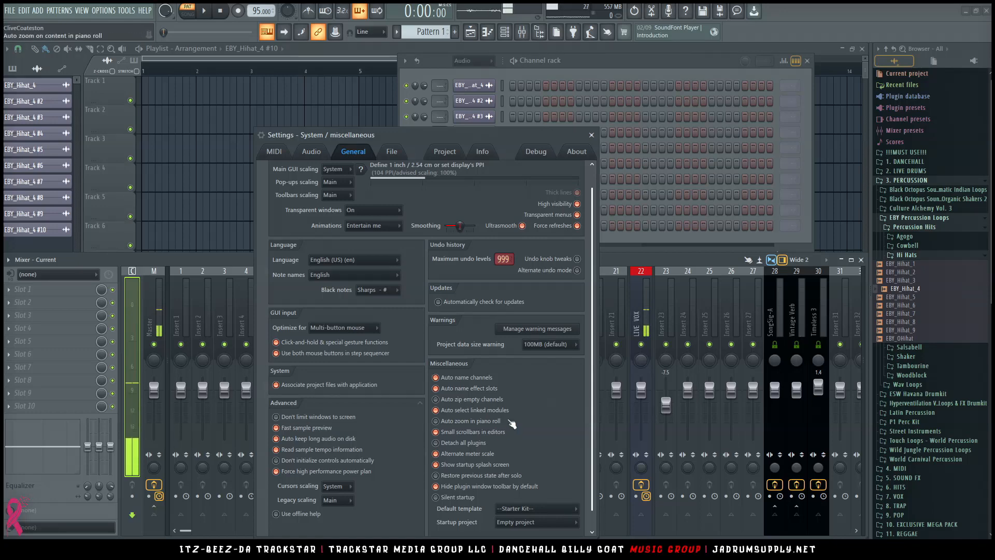
left_click(462, 456)
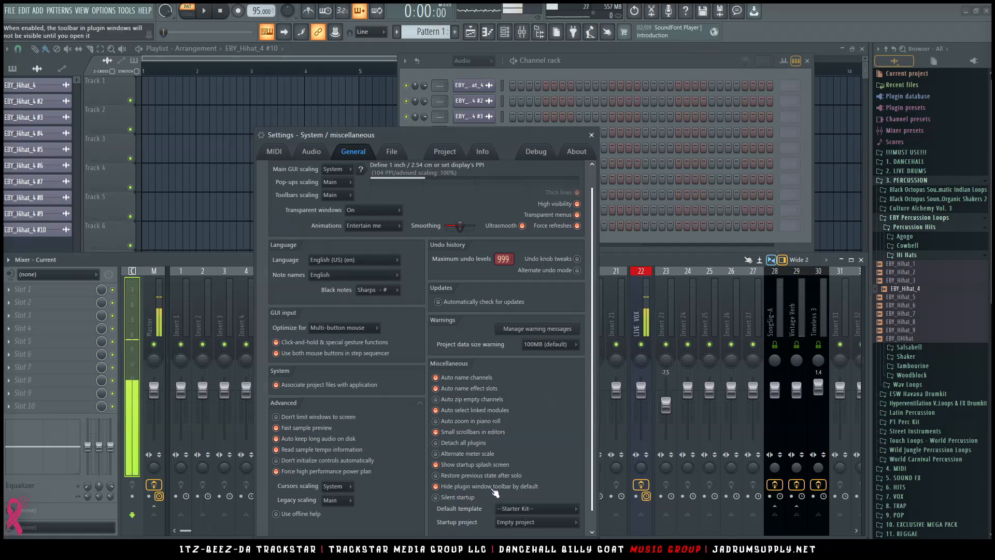
Step: Open the EBY_Hihat_4 #2 channel's settings window and view its miscellaneous functions page and its sample page
left_click_drag(534, 134, 729, 154)
left_click(474, 101)
left_click_drag(272, 165, 308, 112)
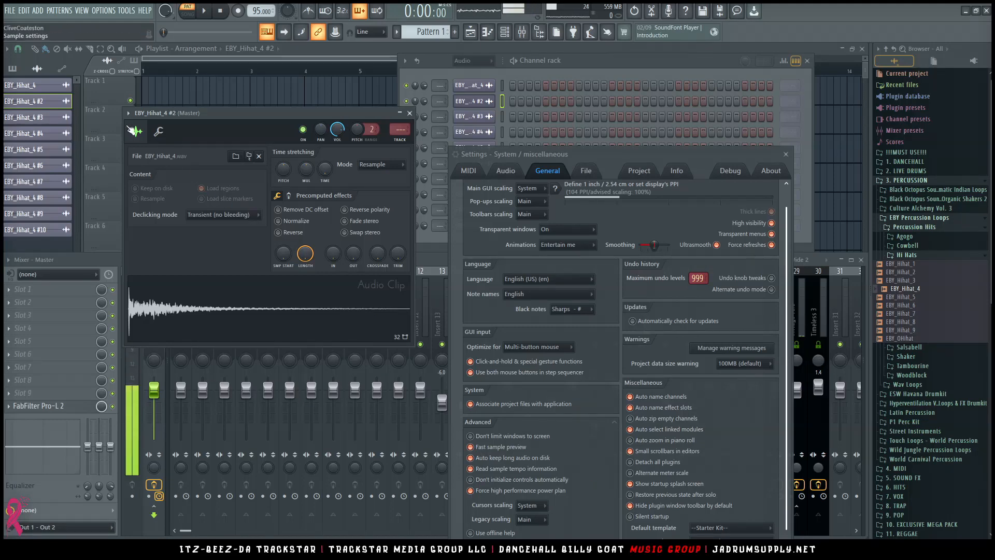
left_click(160, 134)
left_click(136, 132)
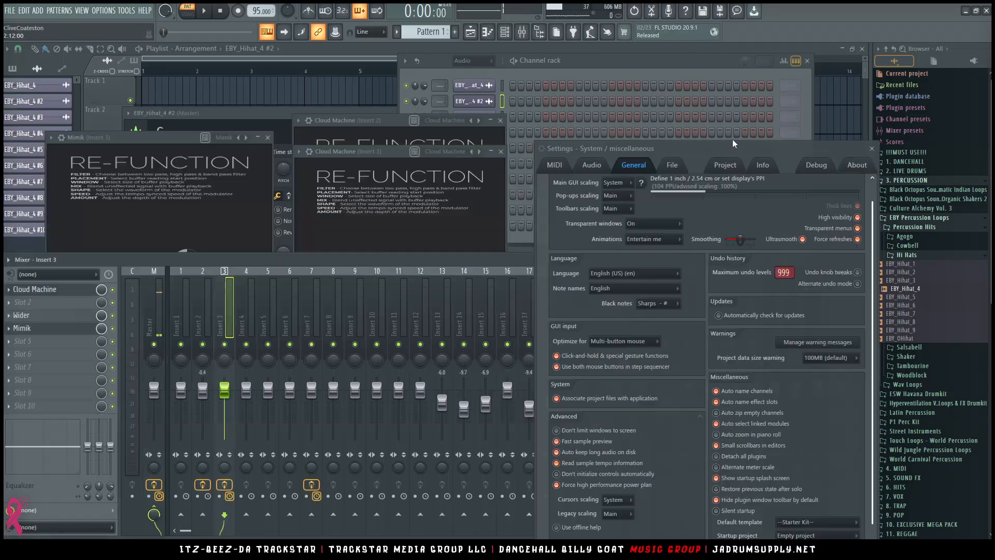
Step: Review the remaining General settings and the Startup project choices, leaving Empty project selected
left_click_drag(635, 155, 467, 74)
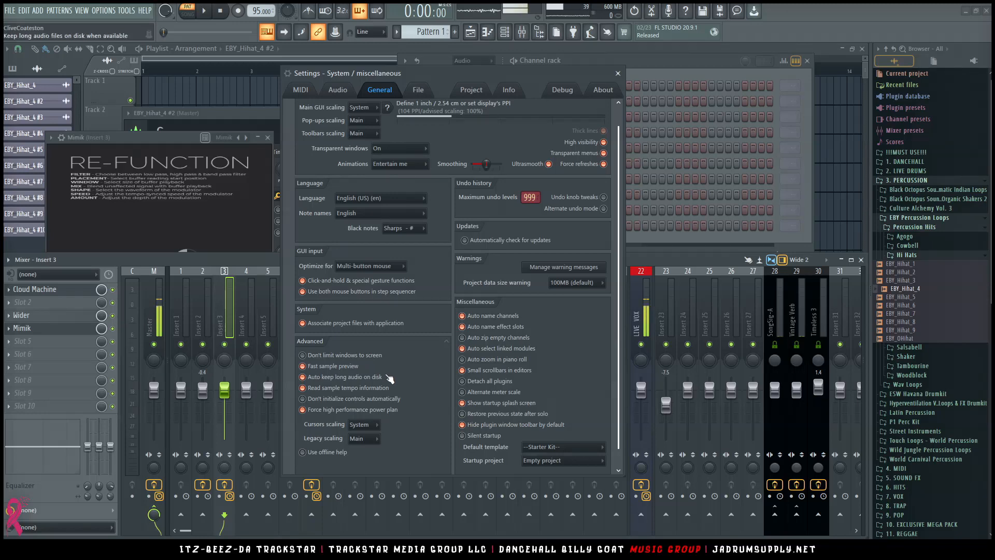
scroll(608, 381, "down", 1)
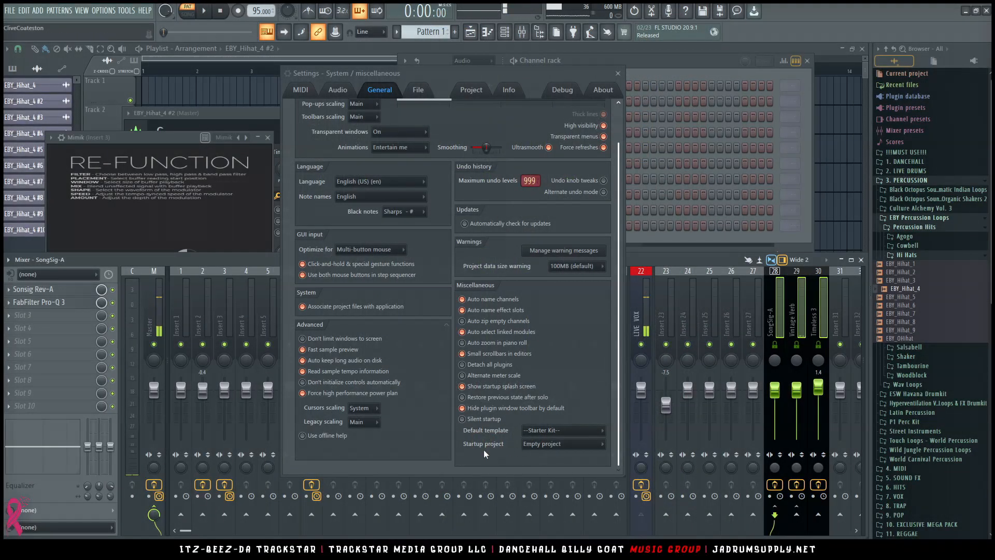
left_click(576, 446)
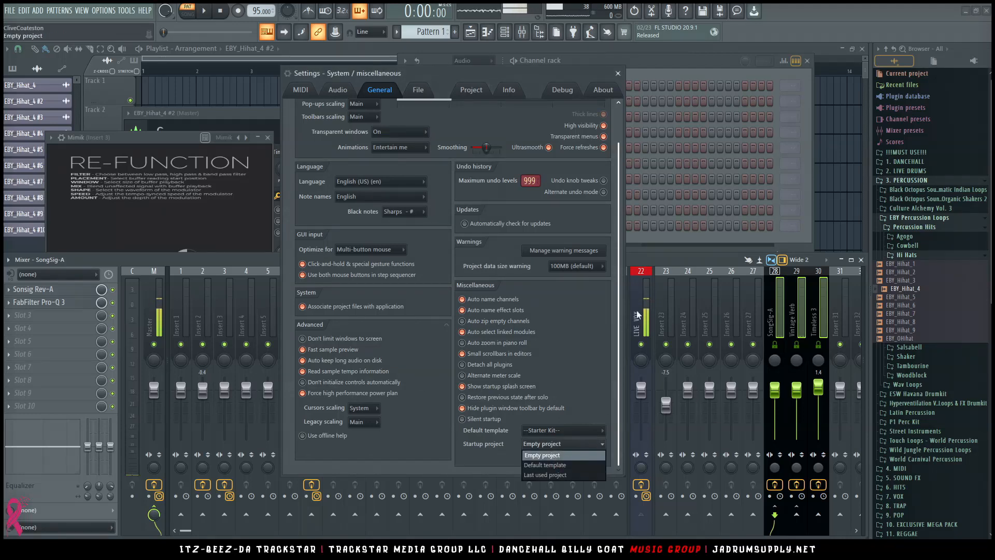
left_click(670, 261)
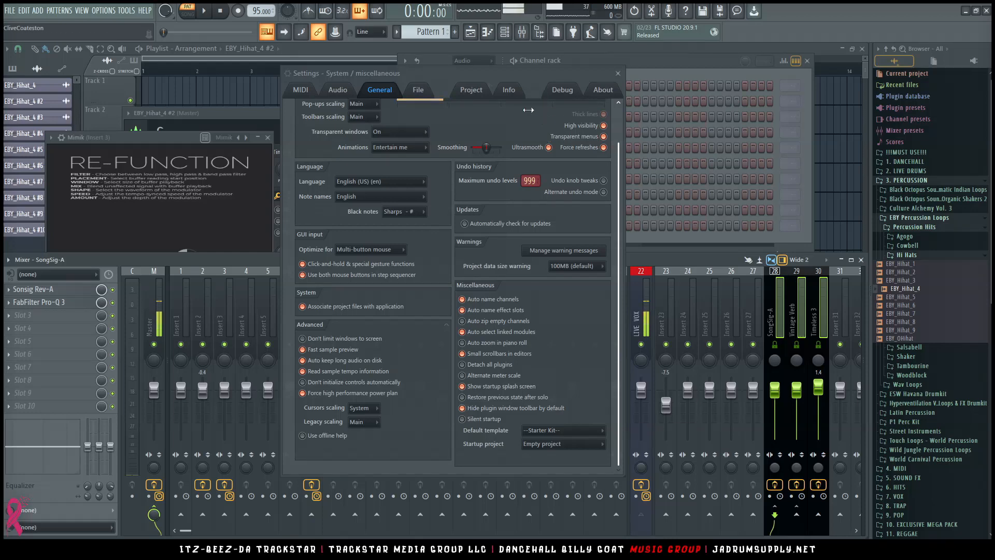
scroll(461, 122, "up", 2)
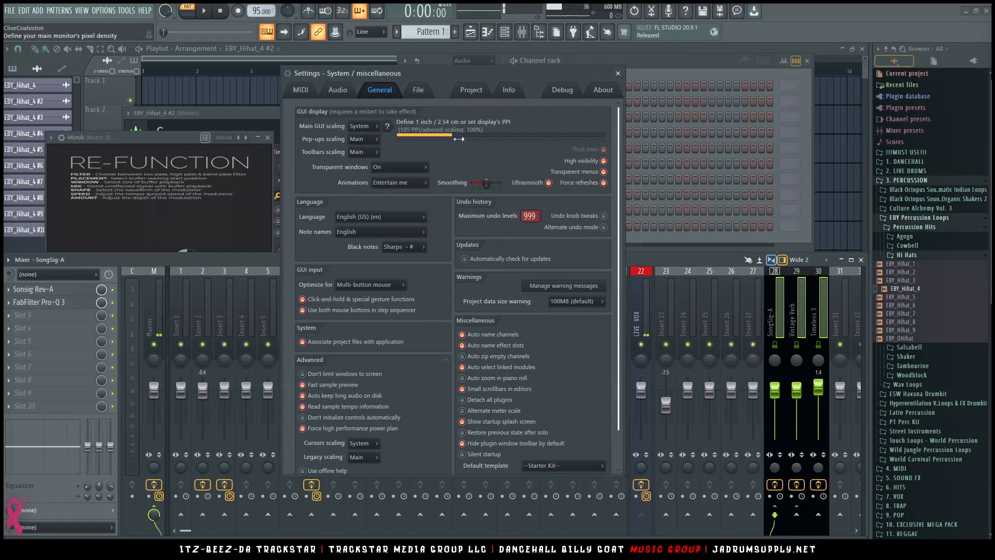
Step: Show the Files & folders settings and reposition the Settings window over the Channel rack
left_click(417, 91)
left_click_drag(418, 74, 438, 142)
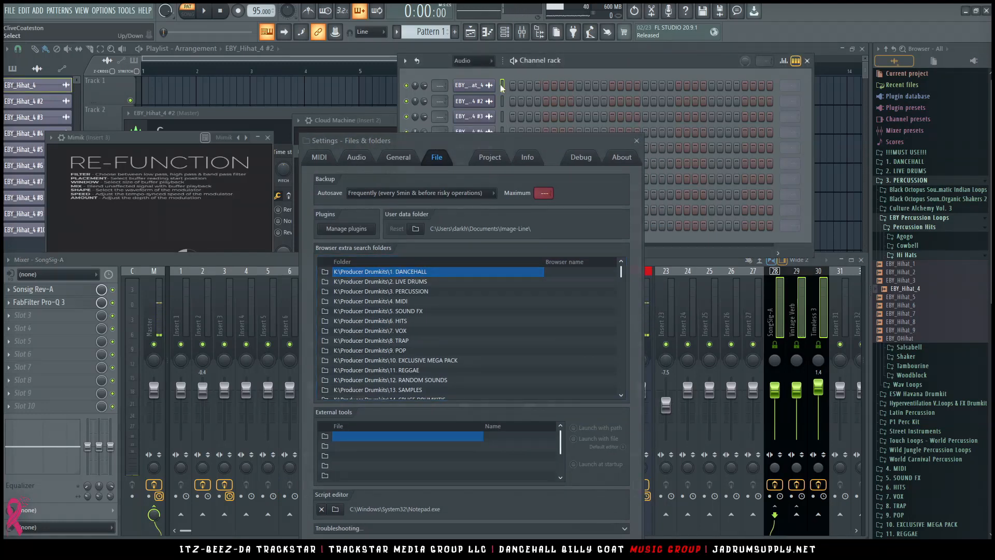
left_click_drag(506, 144, 529, 106)
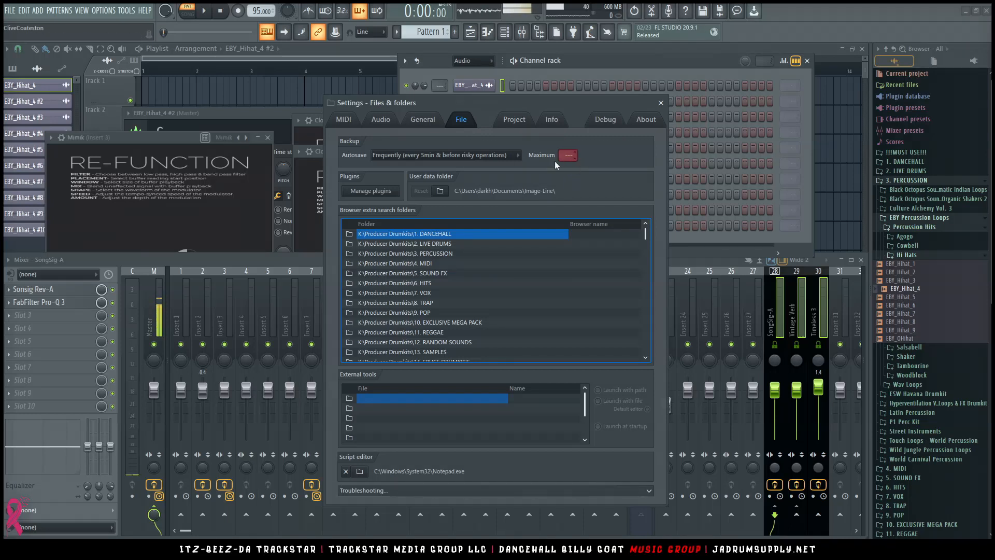
Step: Try Autosave at Regularly (every 5min) and Occasionally (every 10min), with the maximum number of backups at 100
left_click(415, 157)
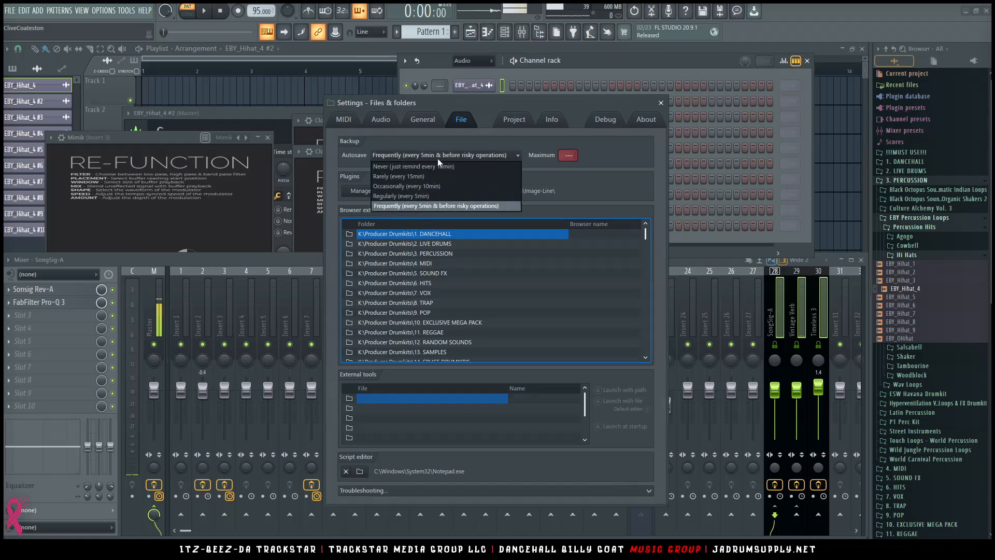
left_click(416, 196)
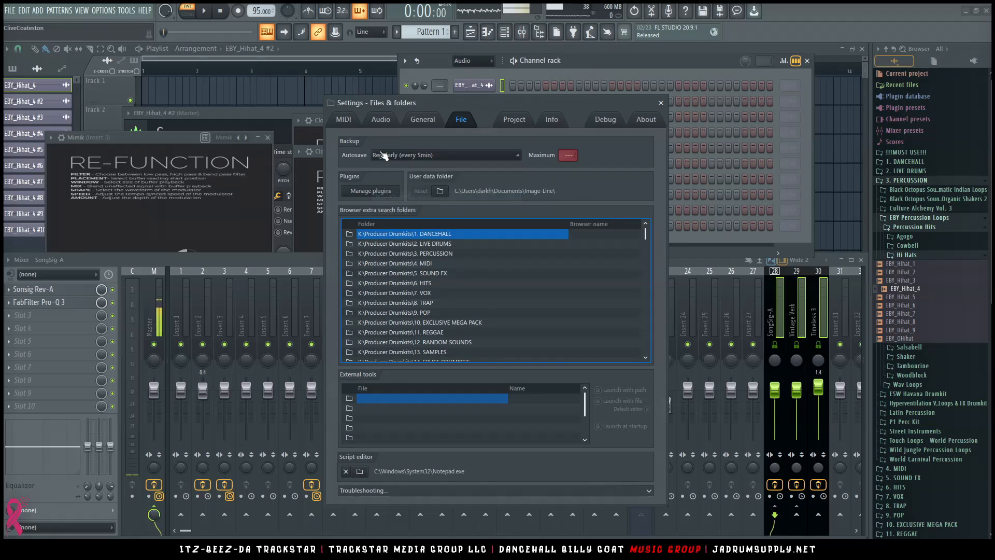
left_click(454, 158)
left_click(431, 187)
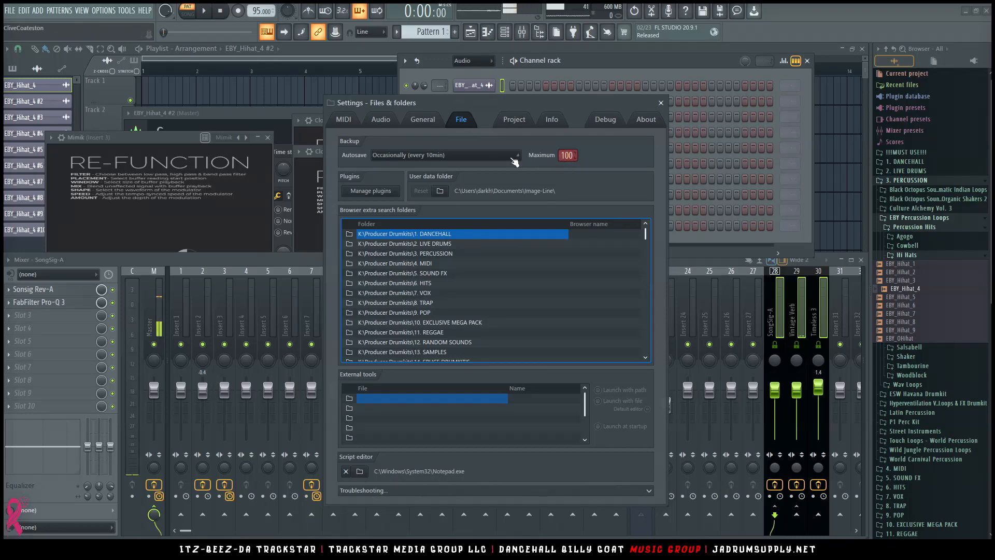
Step: Set Autosave to Frequently (every 5min & before risky operations) and raise the maximum number of backups to its highest setting (---)
left_click(426, 156)
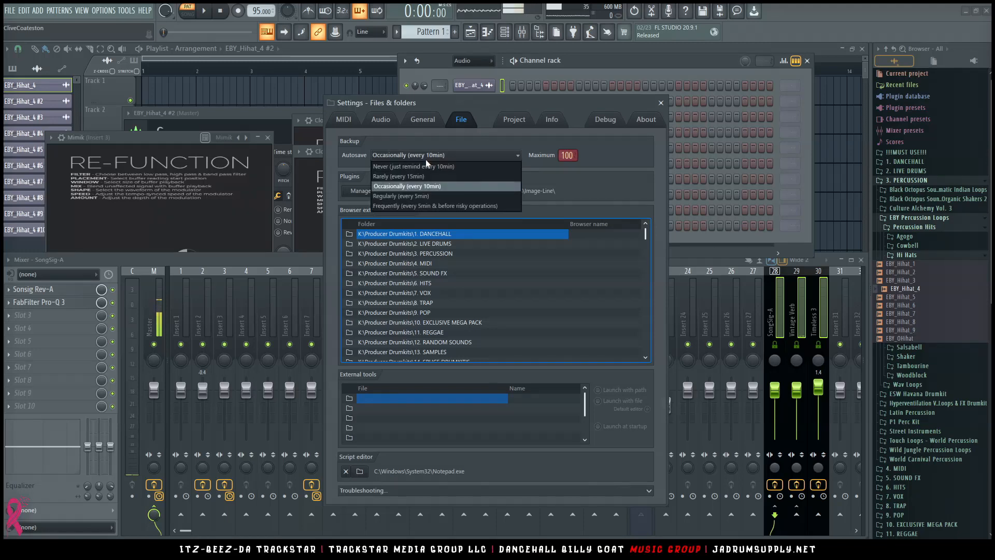
left_click(462, 205)
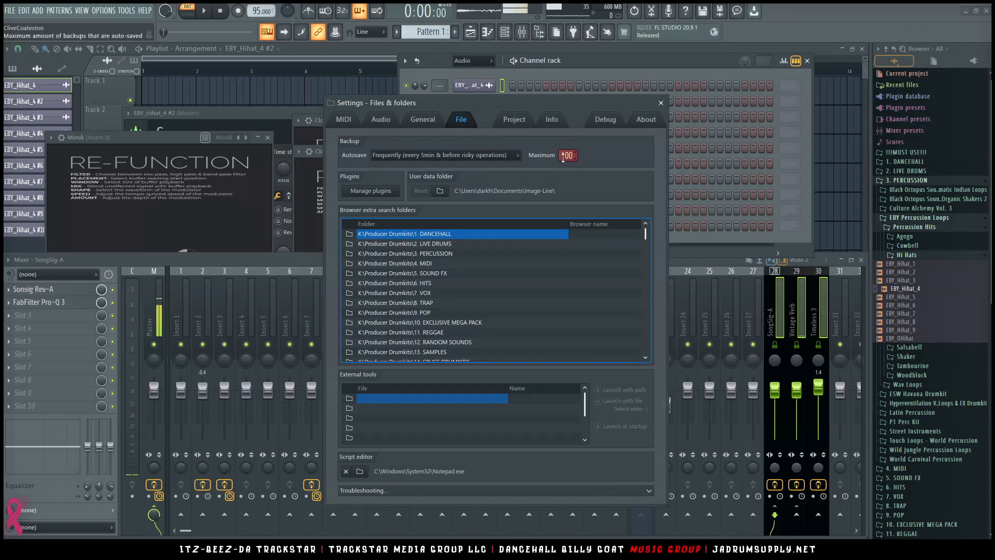
left_click_drag(565, 159, 566, 99)
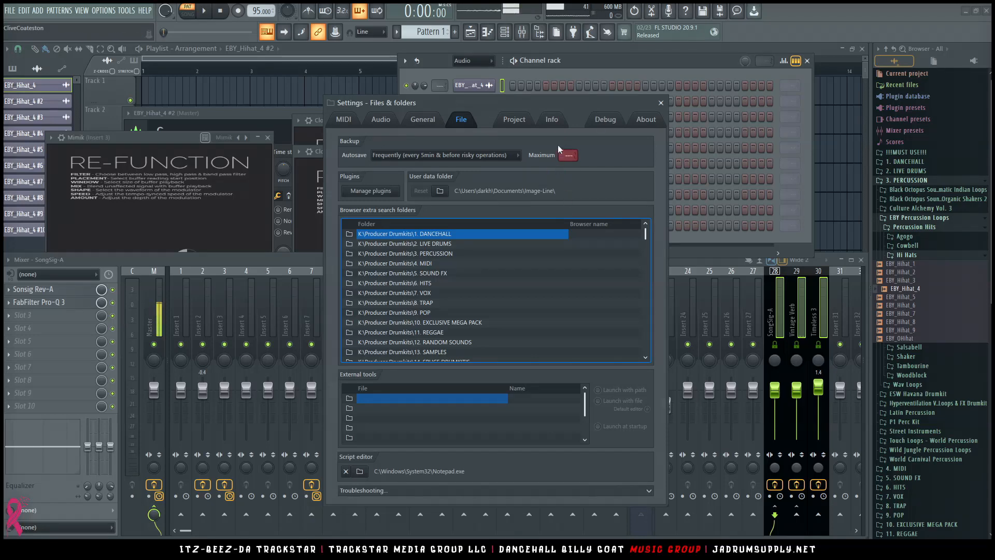
Step: Collapse the browser's folders, open the Backup folder in File Explorer and maximize its window
left_click(886, 49)
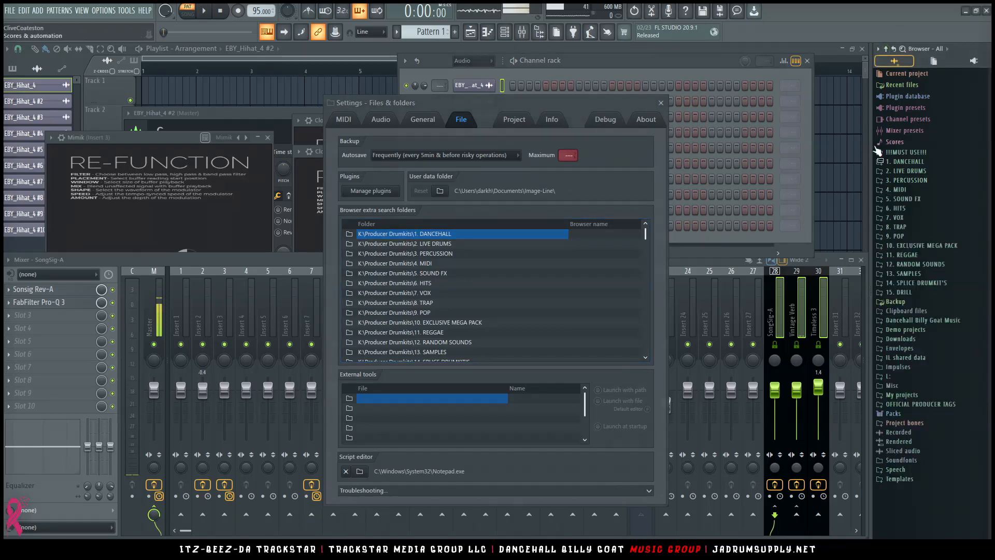
right_click(895, 304)
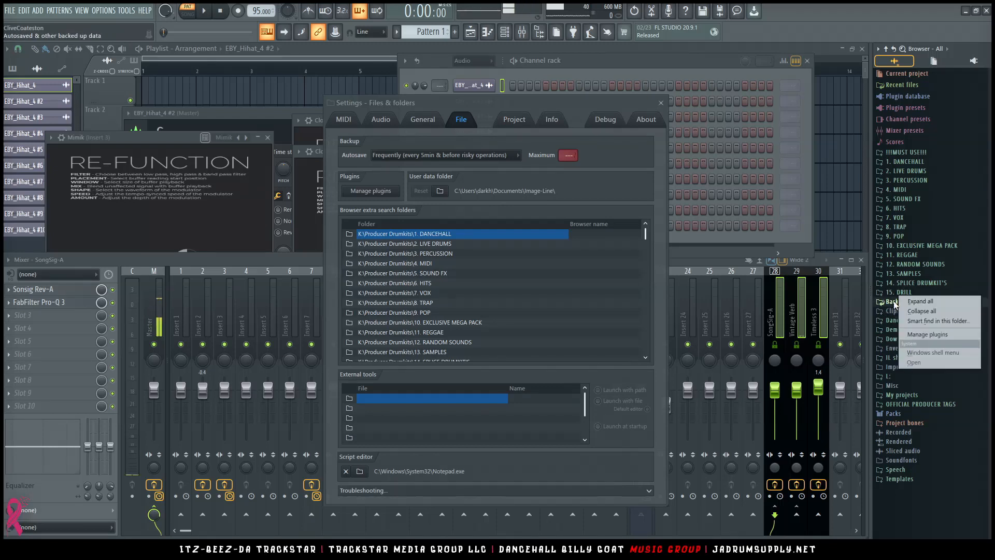
left_click(918, 364)
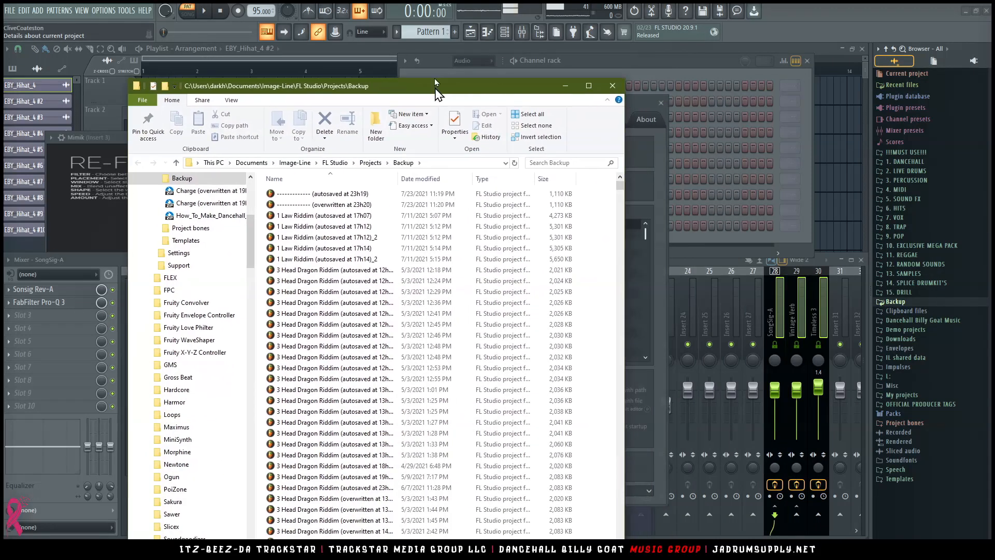
double_click(435, 79)
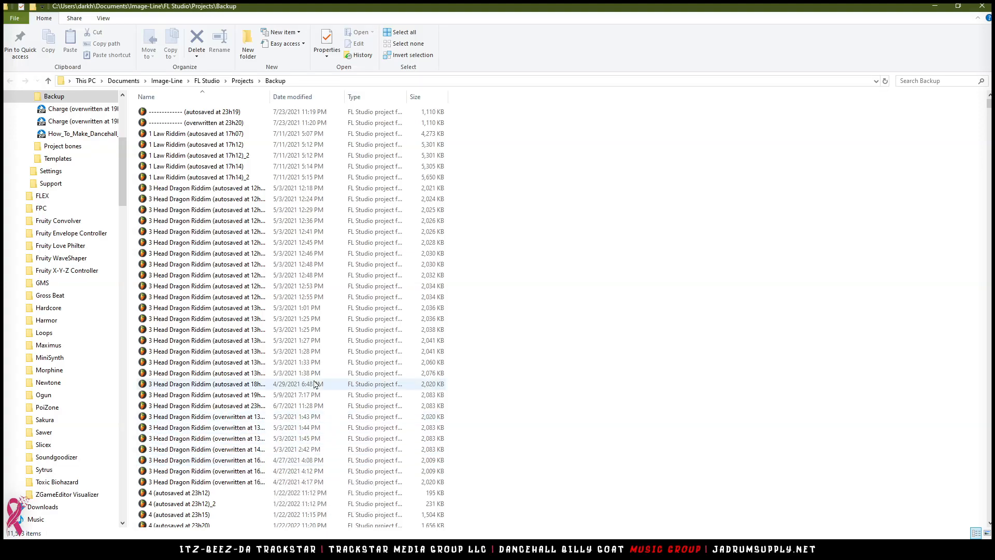
Step: Look through the autosaved and overwritten project files in the Backup folder, sorted by date modified with the oldest first
scroll(312, 398, "down", 20)
scroll(425, 352, "down", 15)
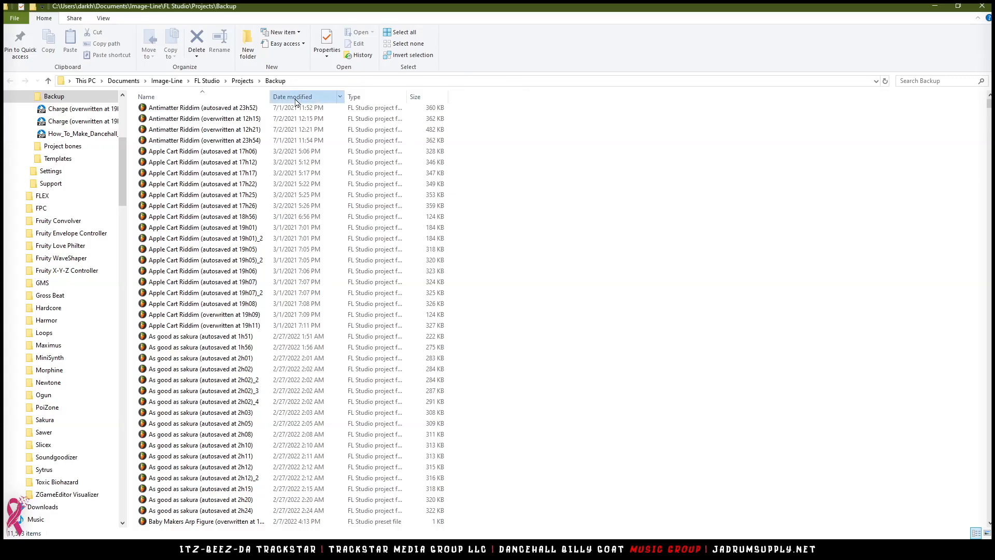
left_click(312, 96)
left_click(288, 97)
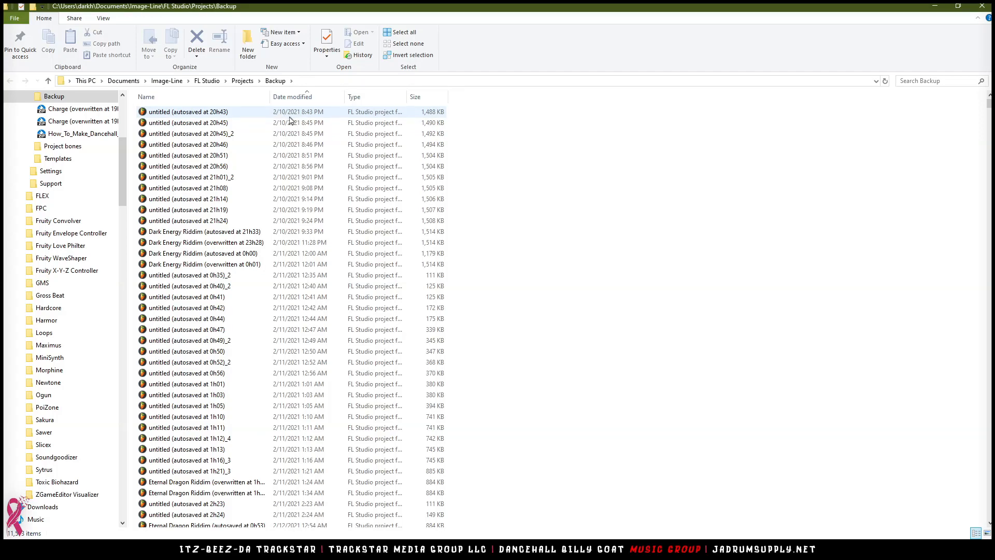
scroll(291, 120, "down", 20)
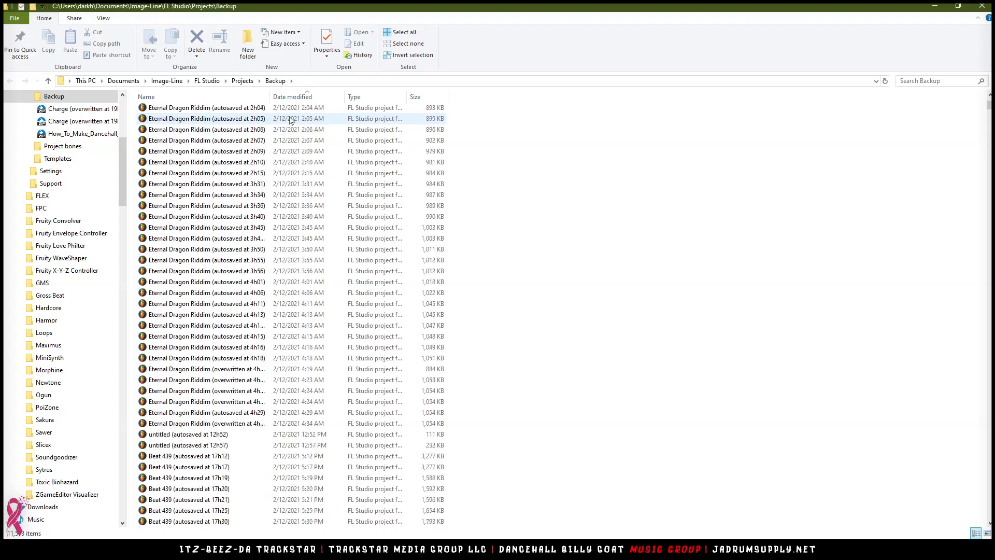
scroll(291, 121, "down", 20)
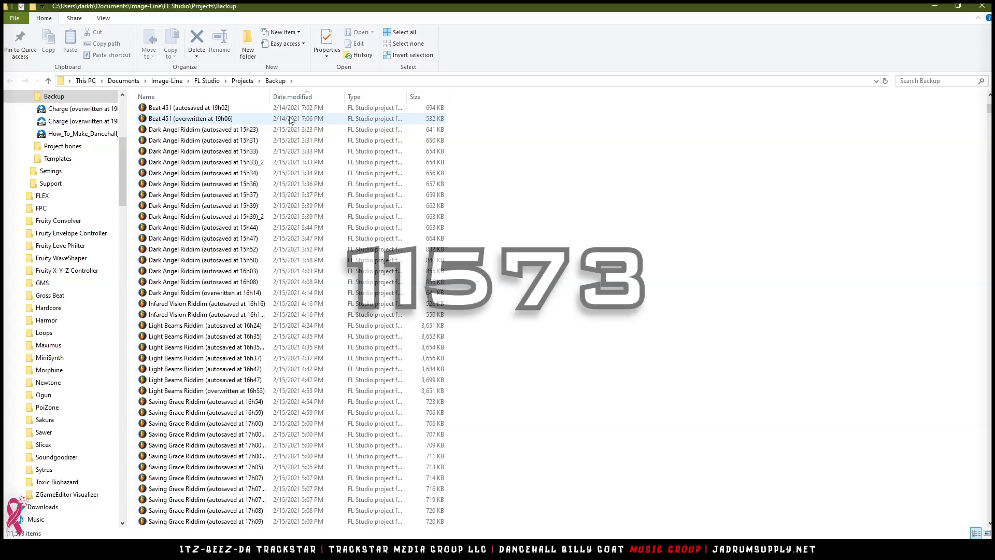
scroll(290, 120, "down", 20)
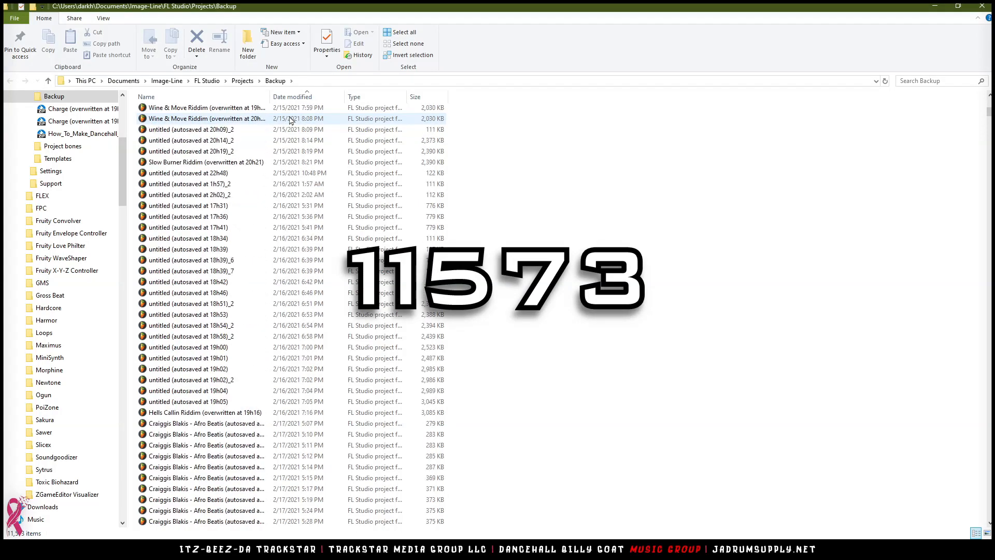
scroll(273, 154, "down", 20)
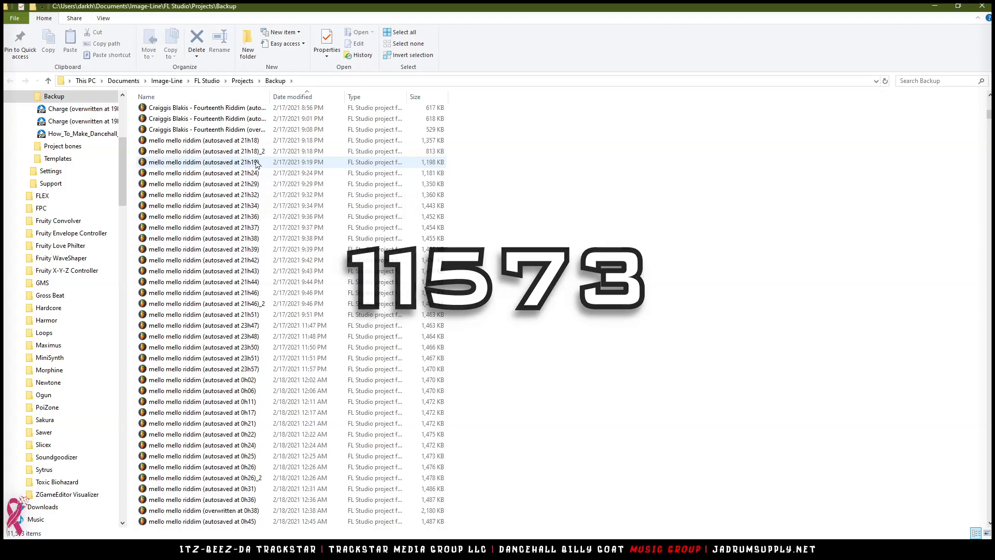
Step: Scan the Backup folder's project files in date order, from the February 2021 saves through to those of January 2022
scroll(261, 166, "down", 13)
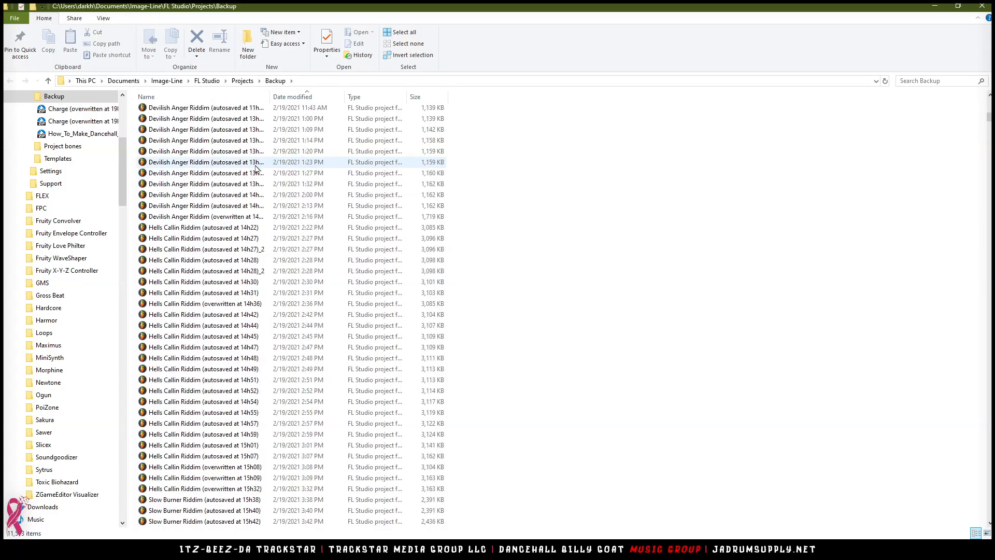
scroll(256, 165, "down", 20)
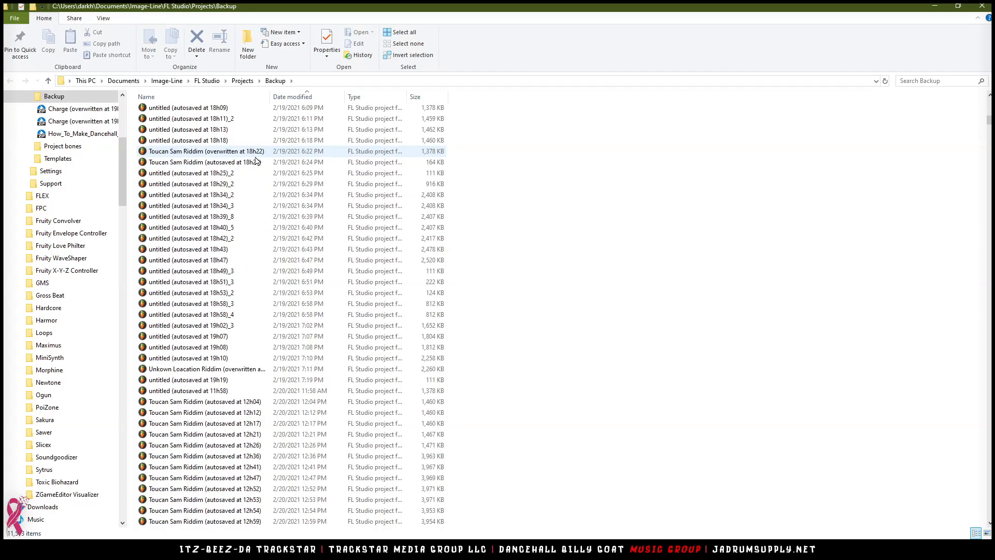
scroll(256, 161, "down", 20)
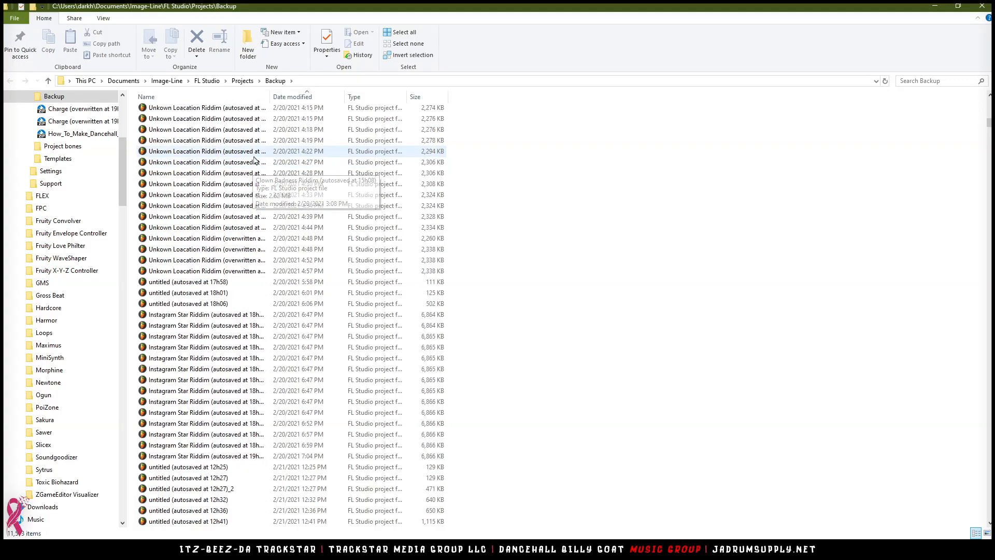
scroll(254, 161, "down", 20)
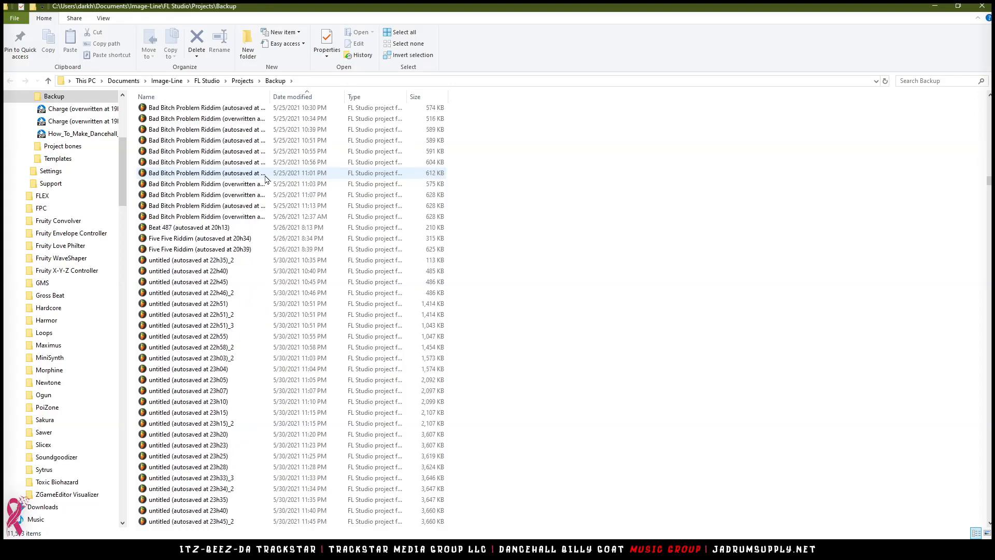
scroll(265, 179, "down", 20)
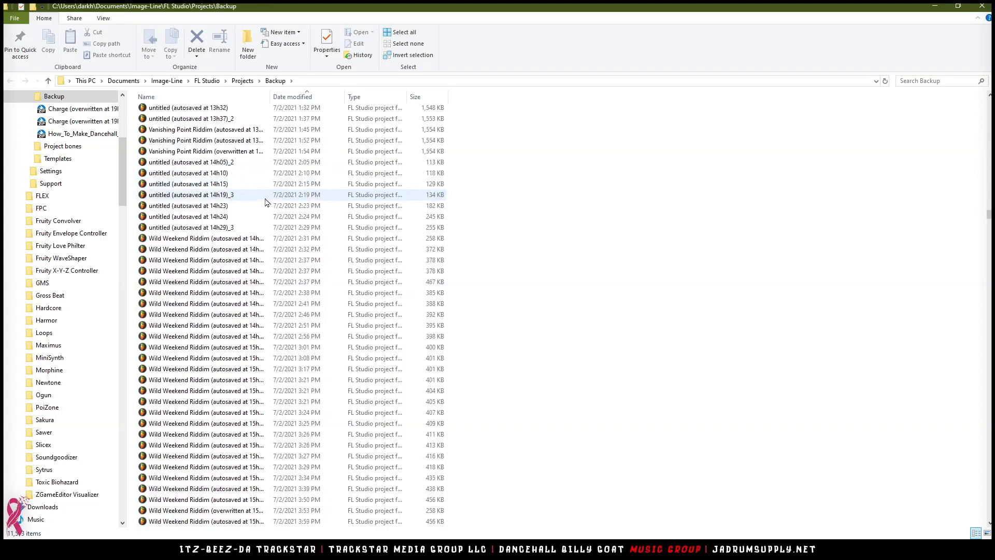
scroll(266, 201, "down", 20)
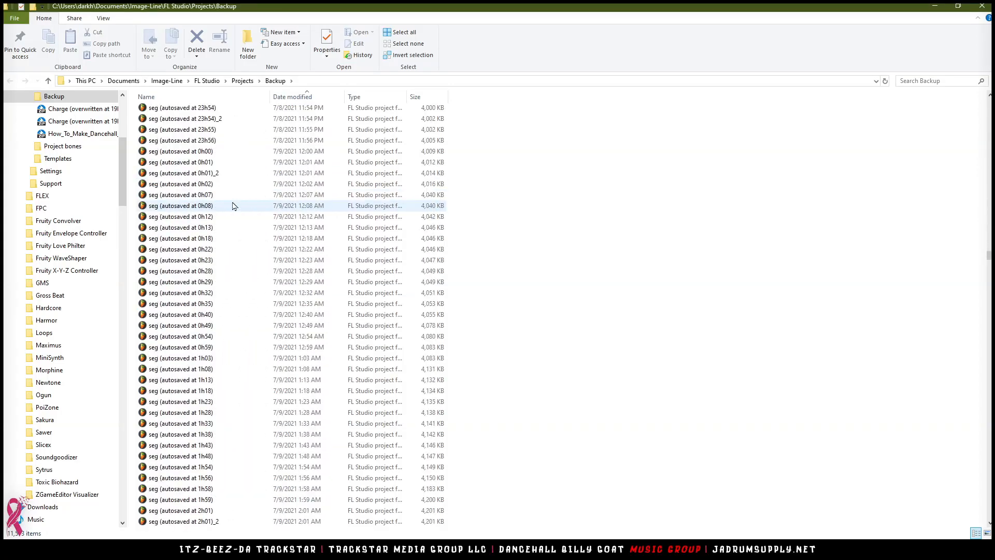
scroll(236, 202, "down", 20)
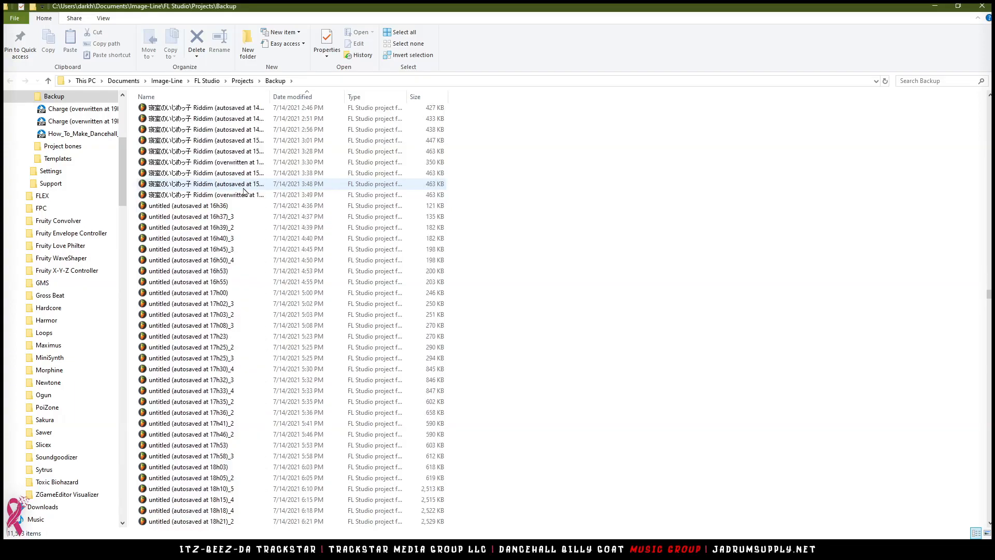
scroll(244, 192, "down", 20)
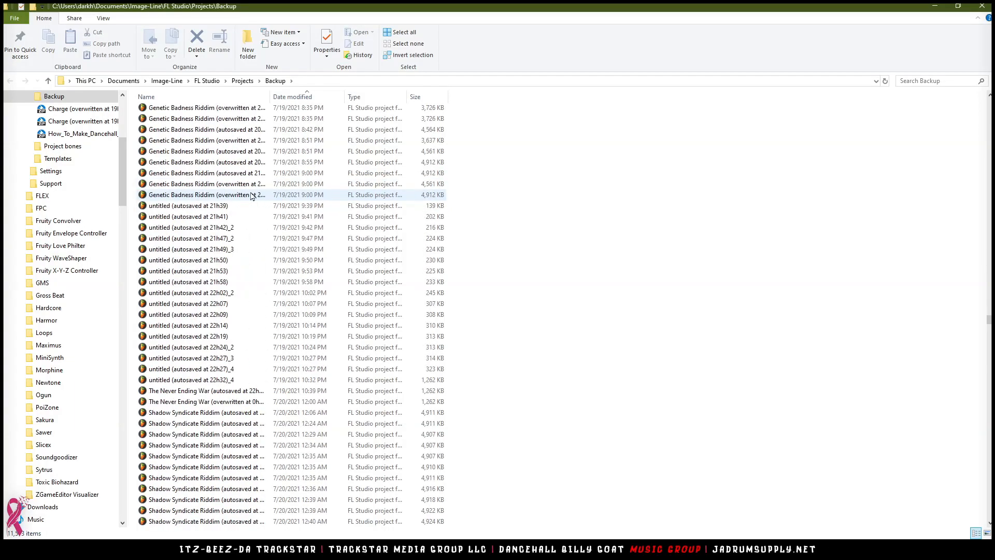
scroll(264, 192, "down", 20)
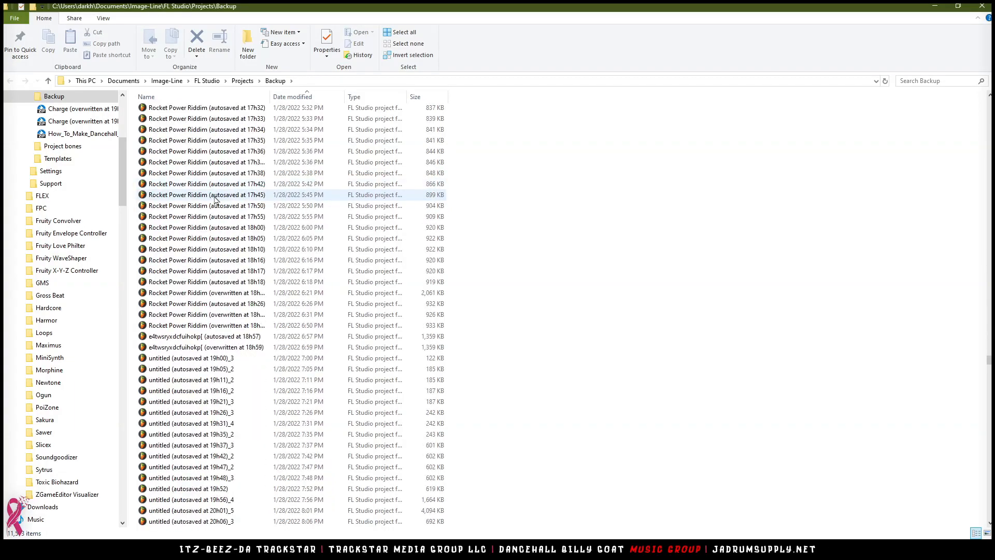
Step: Check the Backup folder's size and file count in its properties from the Projects folder, and close File Explorer
left_click(240, 81)
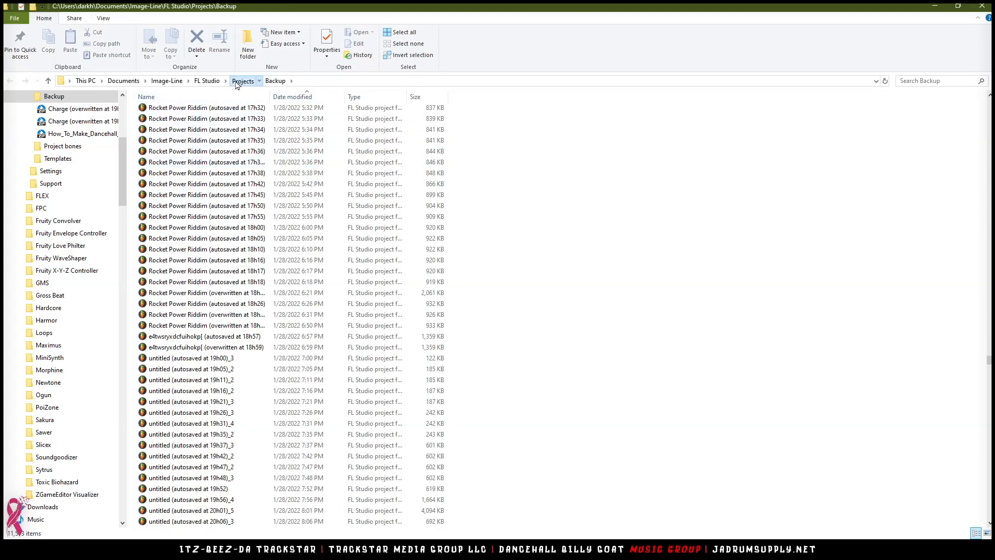
right_click(151, 118)
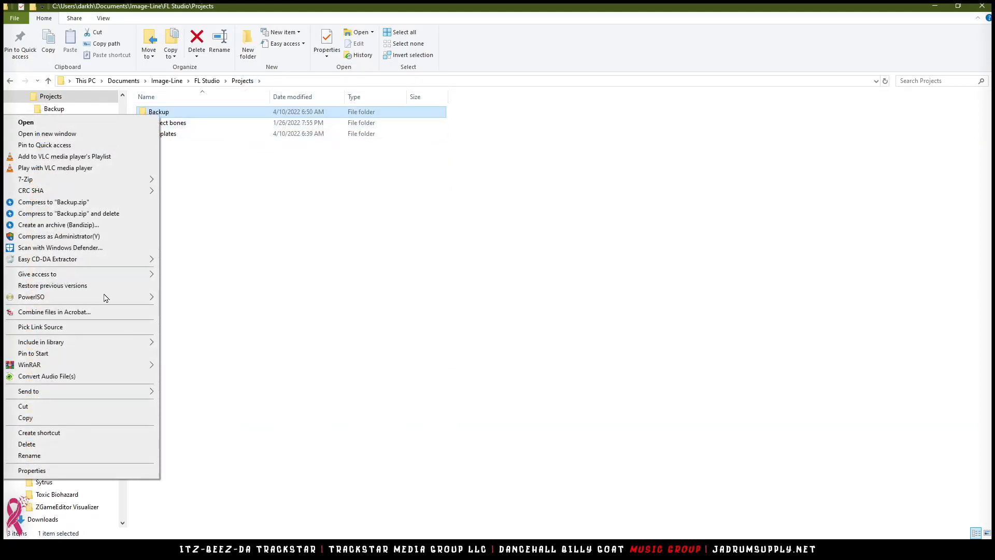
left_click(60, 473)
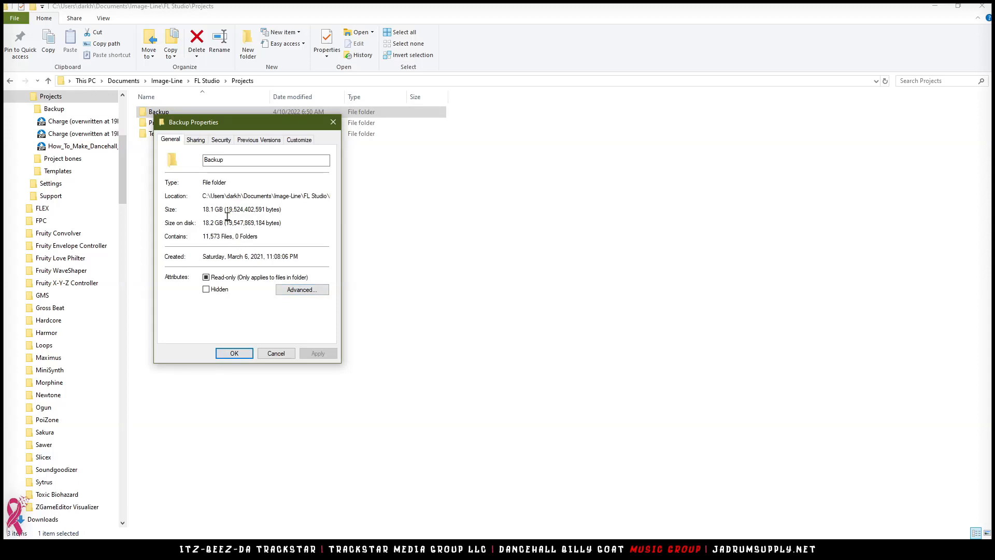
left_click(333, 123)
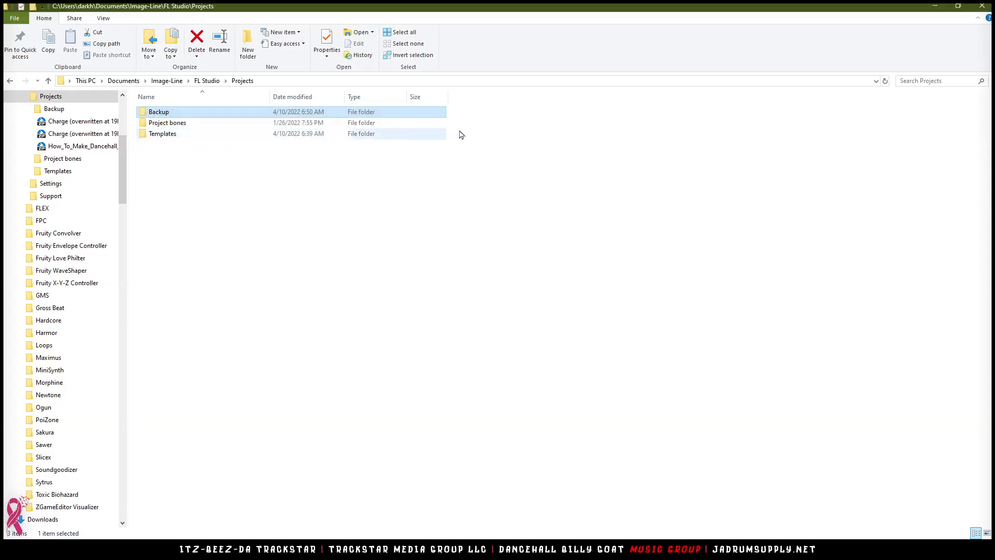
left_click(983, 6)
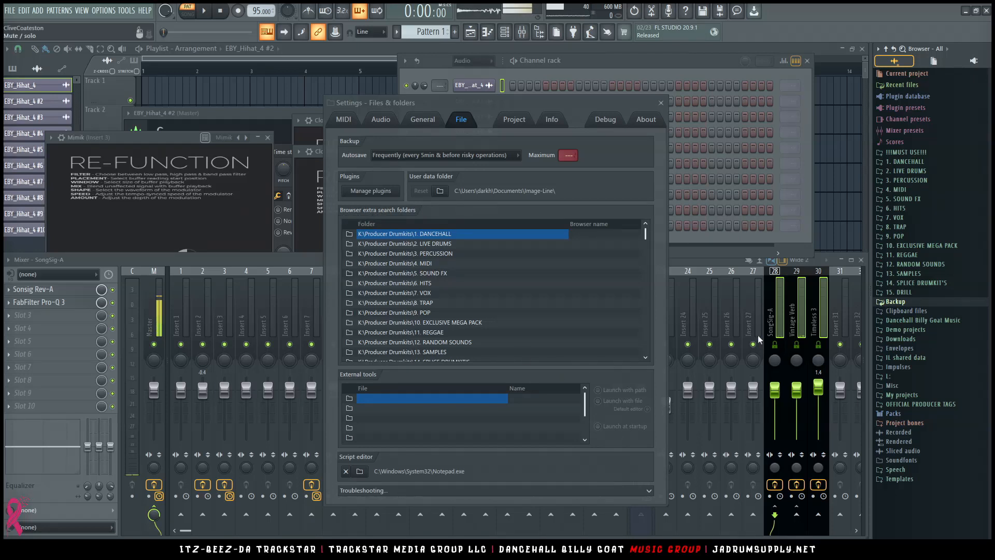
Step: Close the settings and browse the sample folders in the browser, expanding 10. EXCLUSIVE MEGA PACK
left_click(661, 104)
left_click(910, 180)
left_click(933, 236)
left_click(909, 350)
scroll(929, 397, "down", 7)
left_click(899, 440)
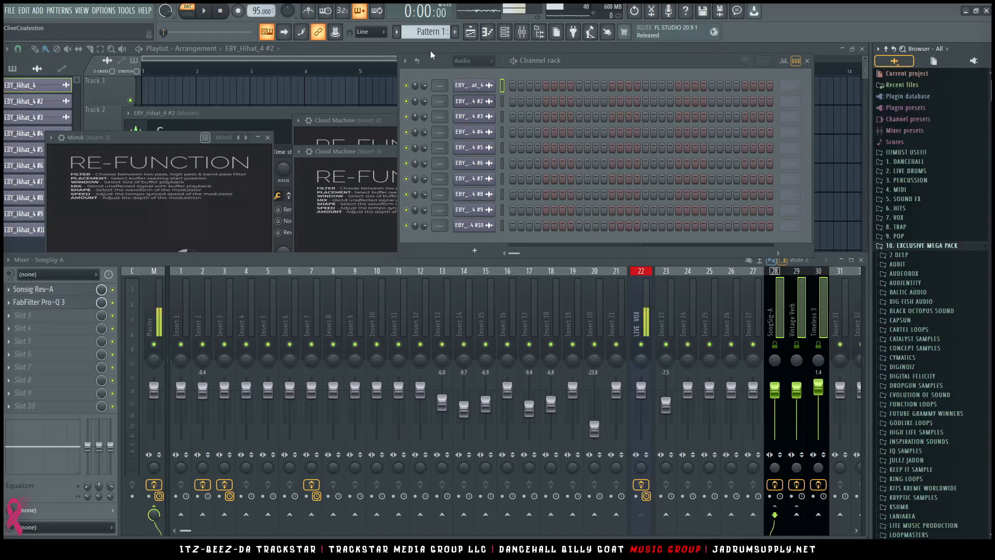
Step: Reopen the file settings and go to the empty rows of the browser extra search folders
left_click(103, 10)
left_click(125, 67)
scroll(413, 308, "down", 20)
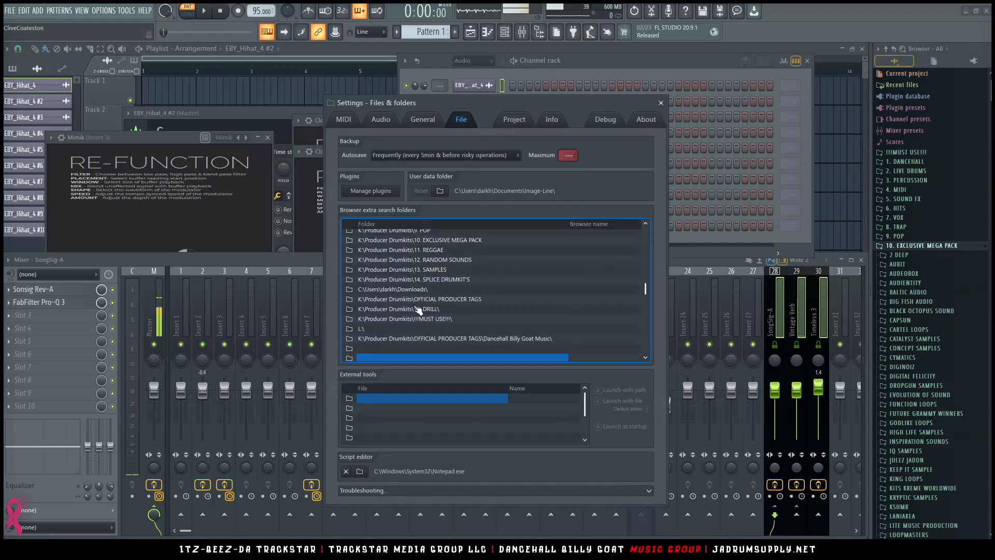
Step: Try choosing Fruity WaveShaper's Data folder for an empty browser search folder row, and cancel the selection
left_click(350, 311)
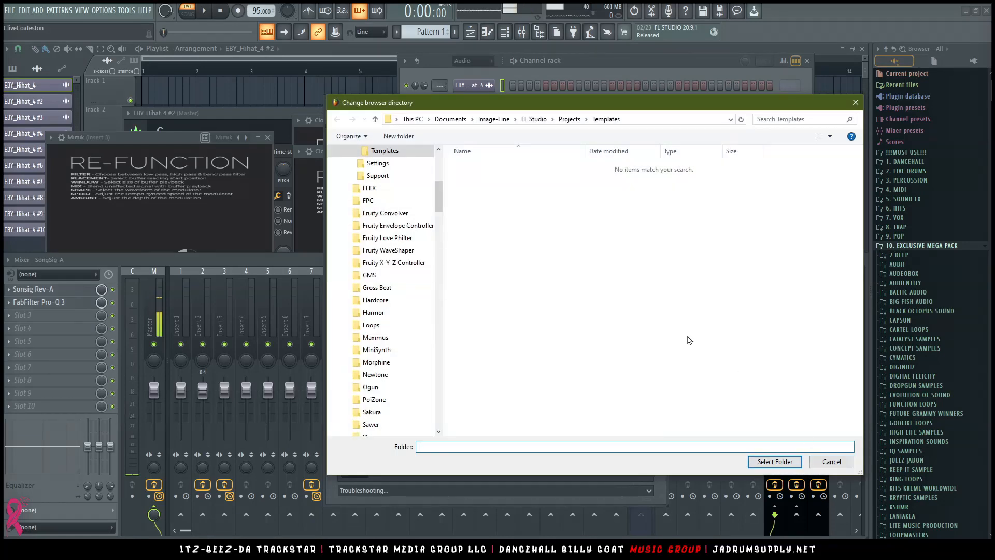
left_click(388, 250)
left_click(471, 166)
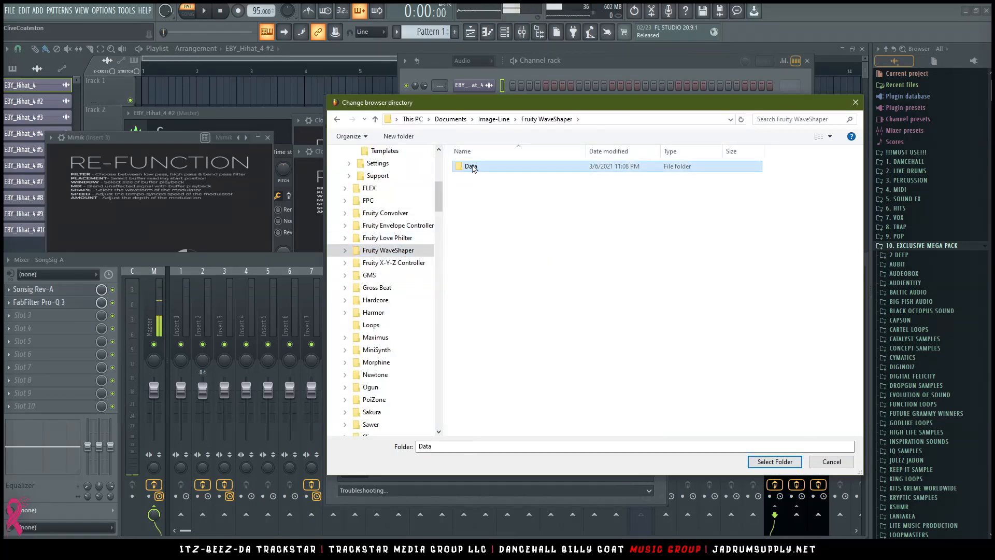
double_click(473, 167)
left_click(850, 461)
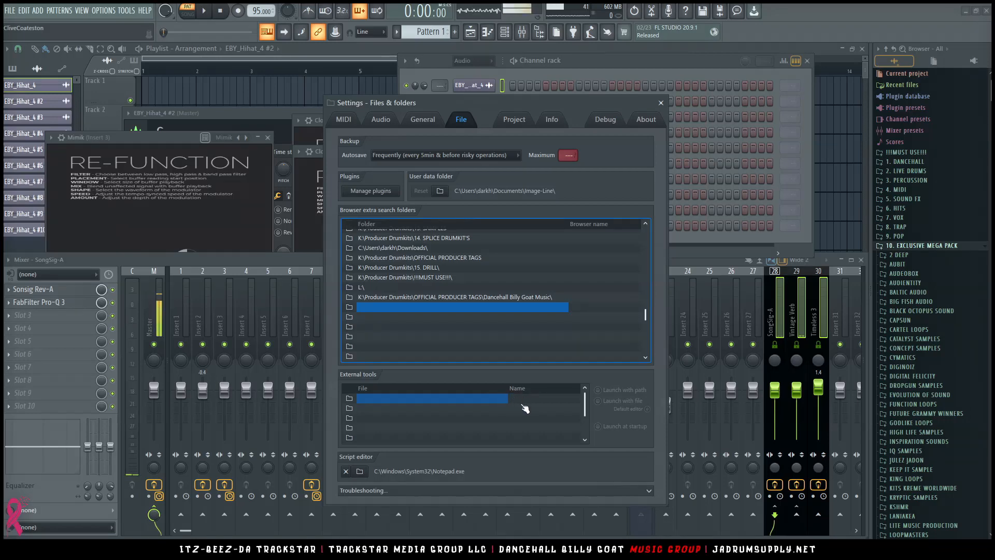
Step: Open the EBY_Hihat_4 channel's sample in the audio editor and move the editor window slightly higher
left_click(483, 85)
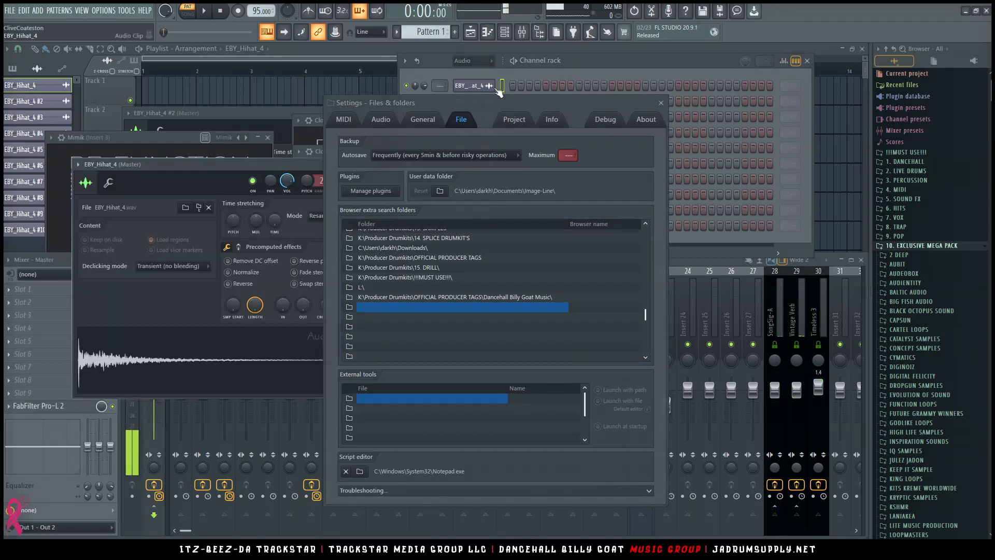
right_click(167, 366)
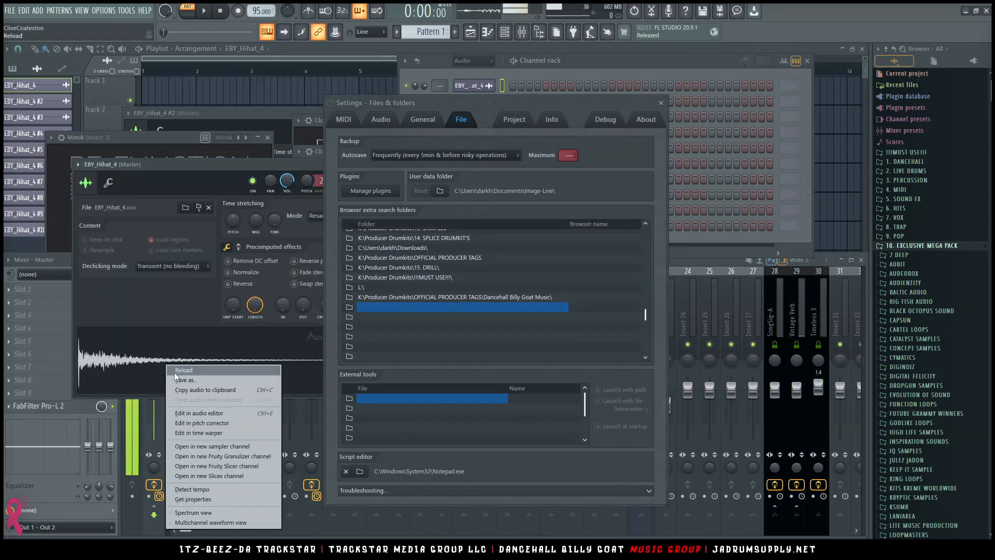
left_click(200, 413)
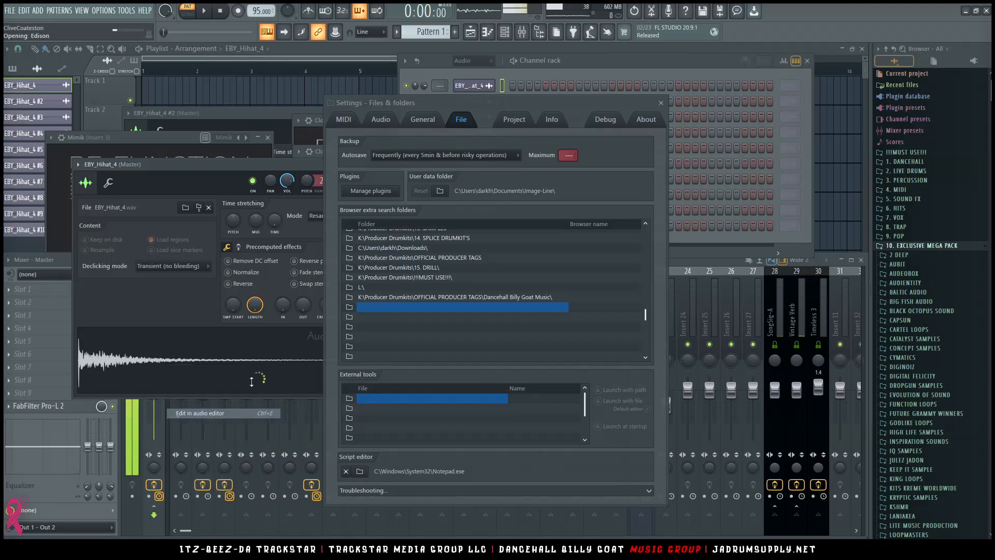
left_click_drag(234, 125, 234, 99)
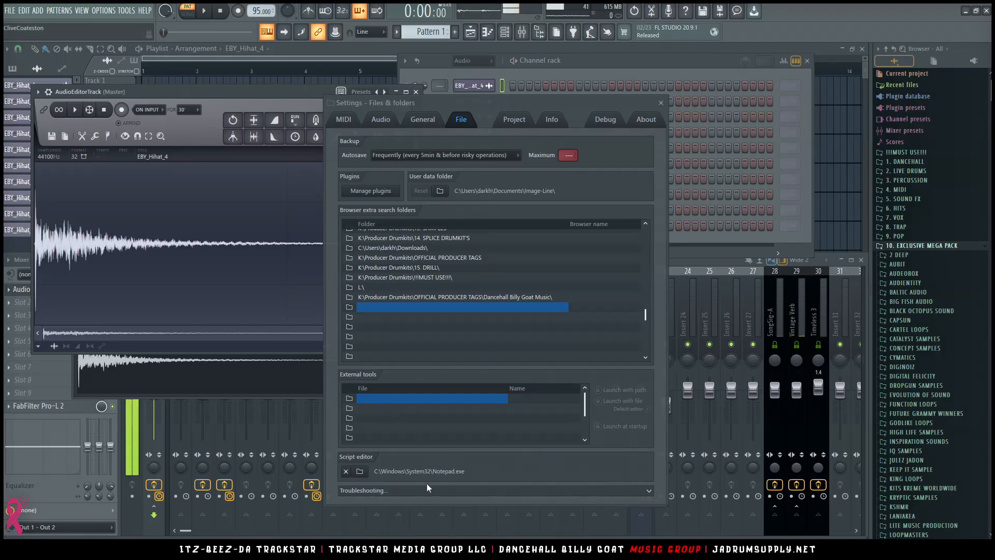
Step: Set the first external tool to launch with file as default editor, and start browsing the PC for its application
left_click(598, 403)
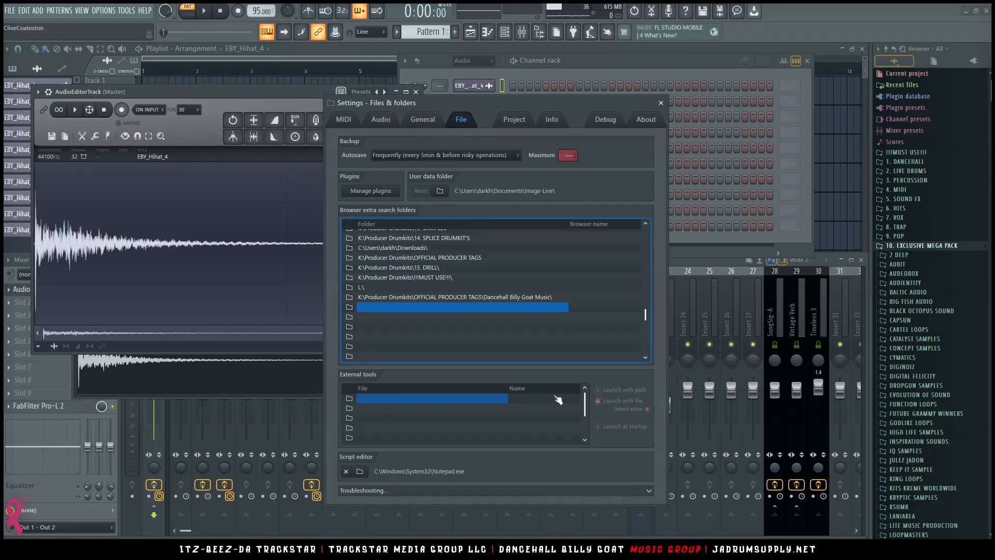
left_click(350, 398)
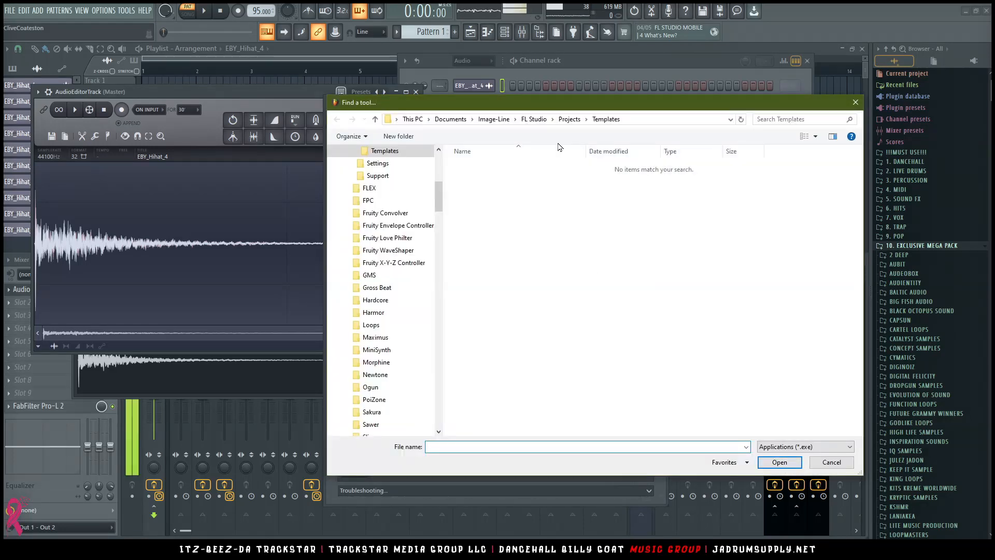
left_click(413, 118)
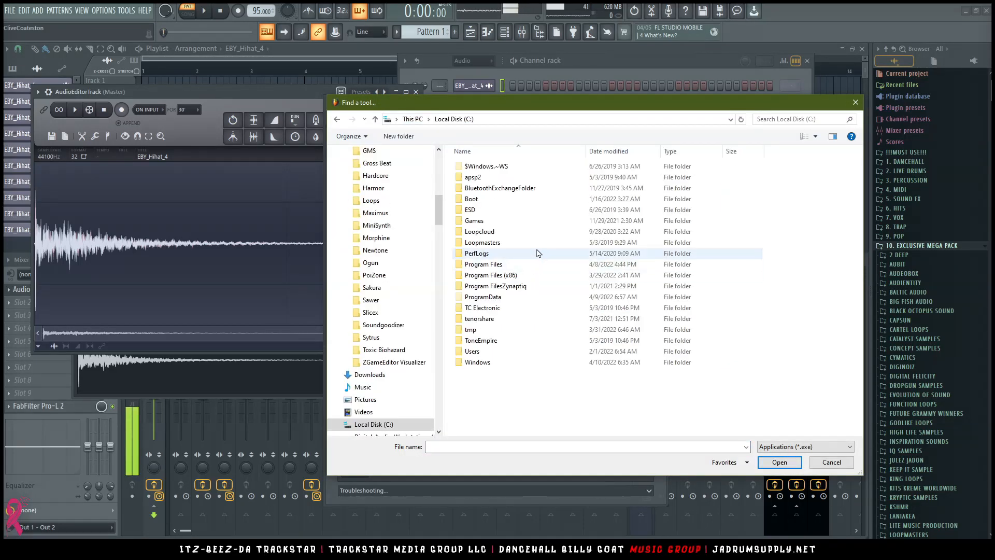
Step: Look for an audio editor application in the iZotope folder under Program Files (x86)
double_click(519, 274)
scroll(501, 259, "down", 10)
left_click(499, 267)
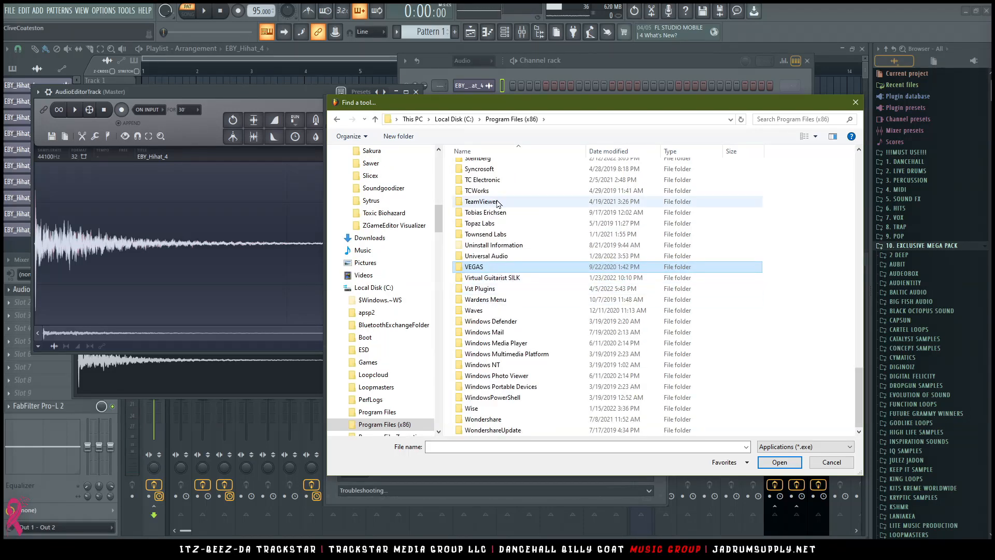
left_click(480, 205)
key("i")
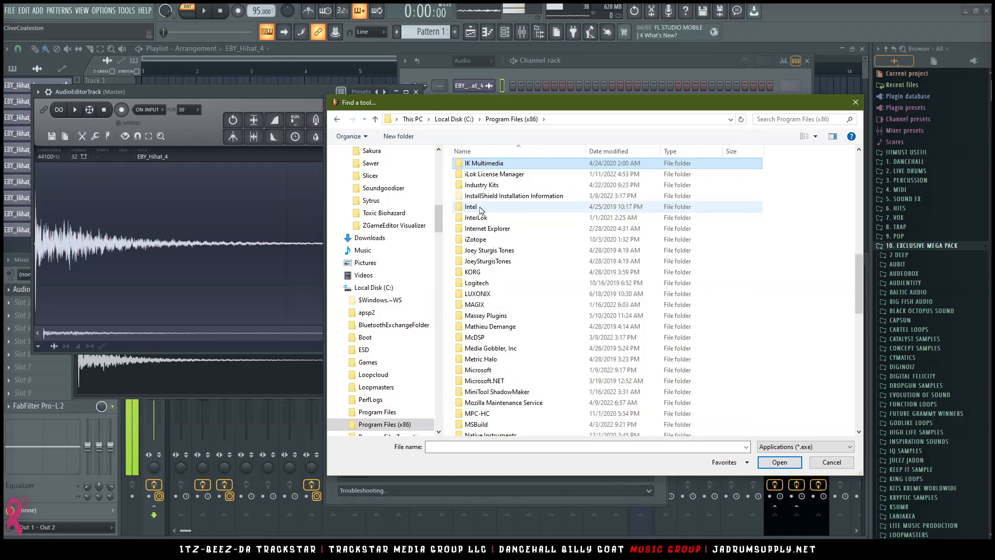
key("z")
key("Return")
scroll(489, 381, "down", 2)
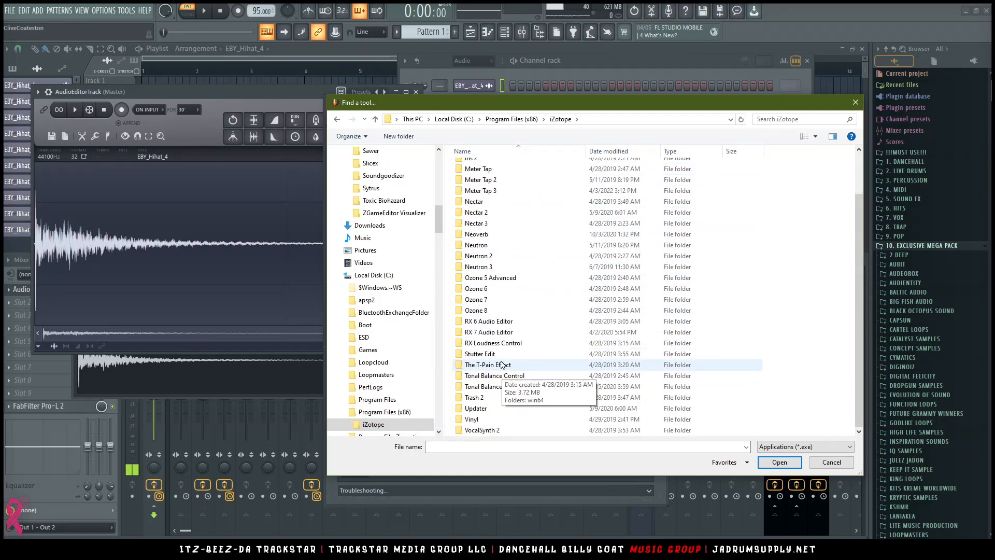
scroll(511, 346, "up", 2)
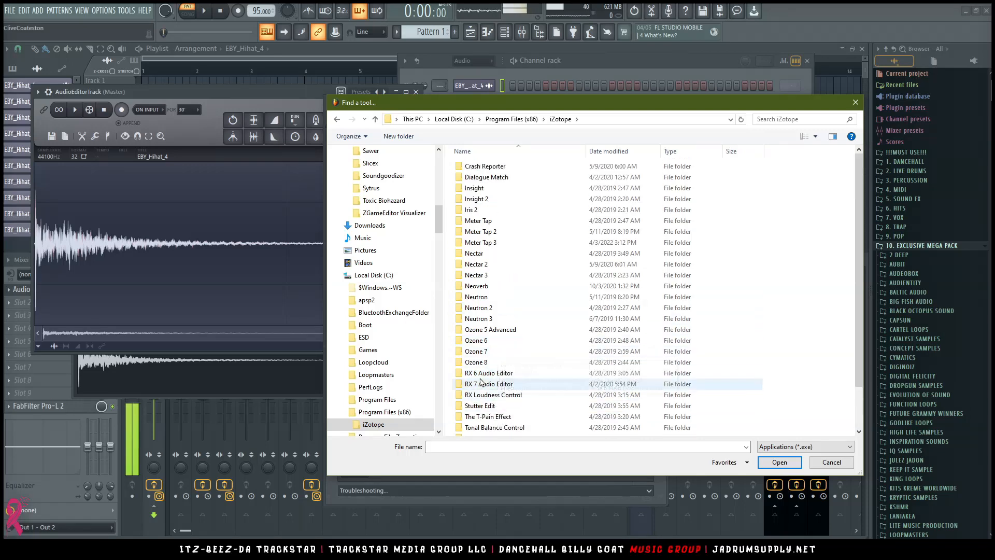
Step: Add iZotope RX 9 Audio Editor from Program Files\iZotope\RX 9 Audio Editor\win64 as the first external tool
left_click(377, 400)
left_click(508, 323)
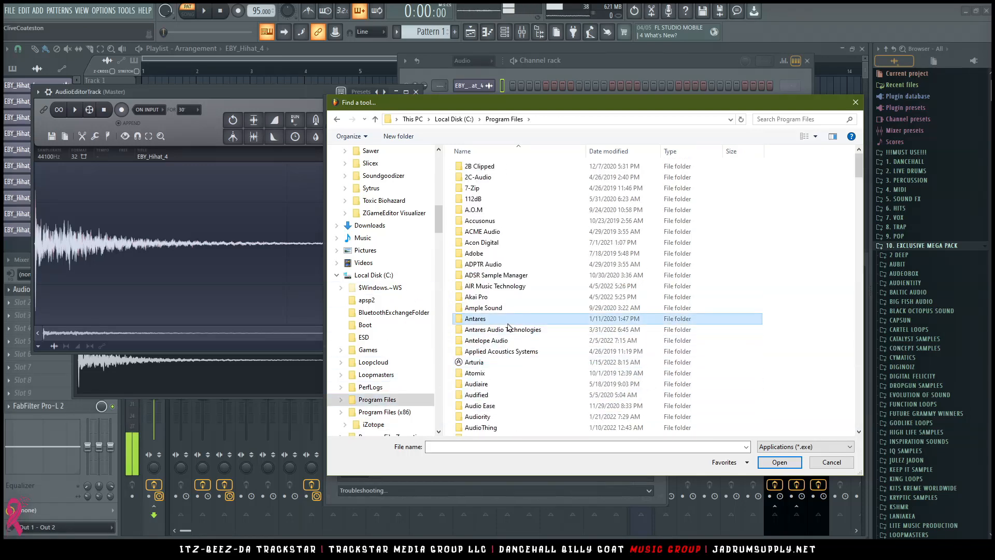
key("i")
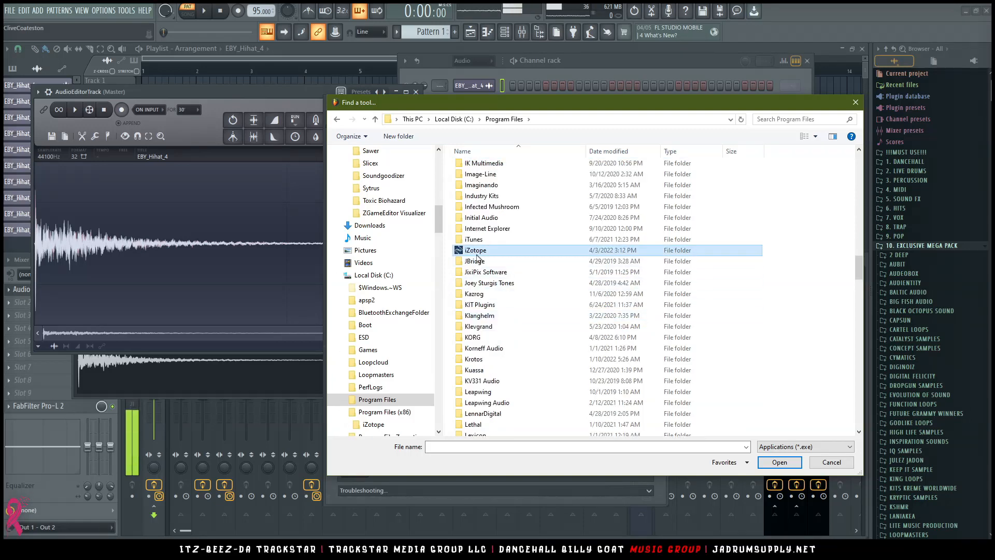
double_click(475, 251)
left_click(481, 266)
double_click(481, 265)
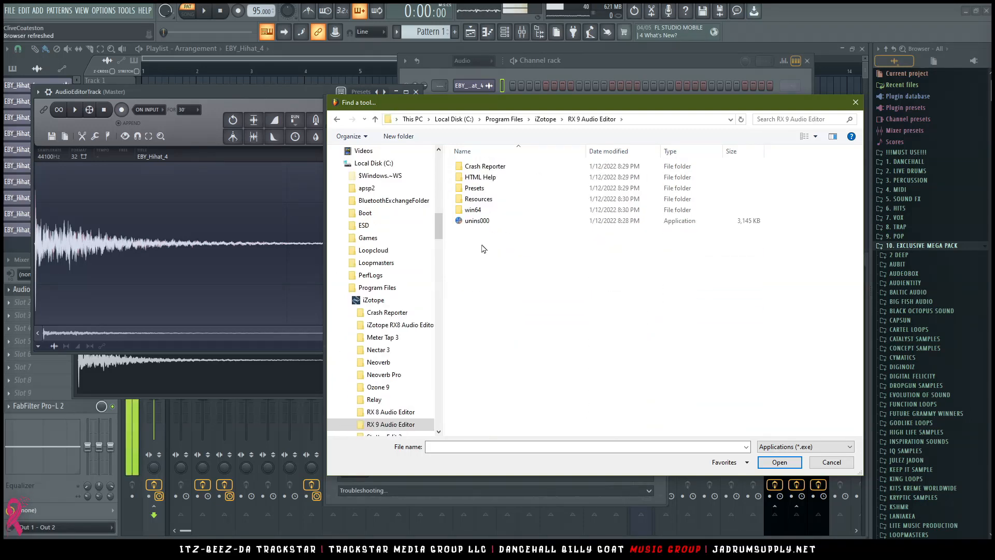
double_click(480, 210)
left_click(511, 167)
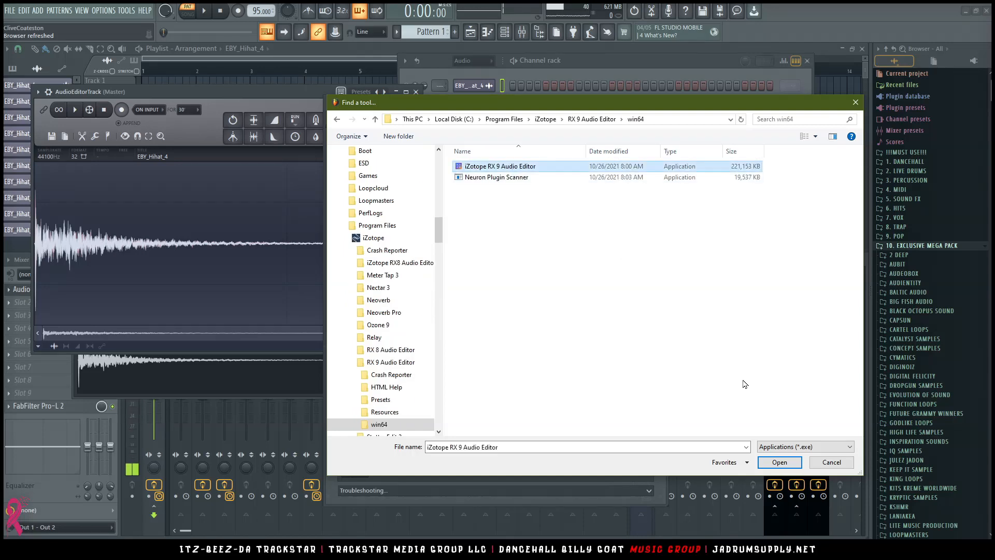
left_click(779, 462)
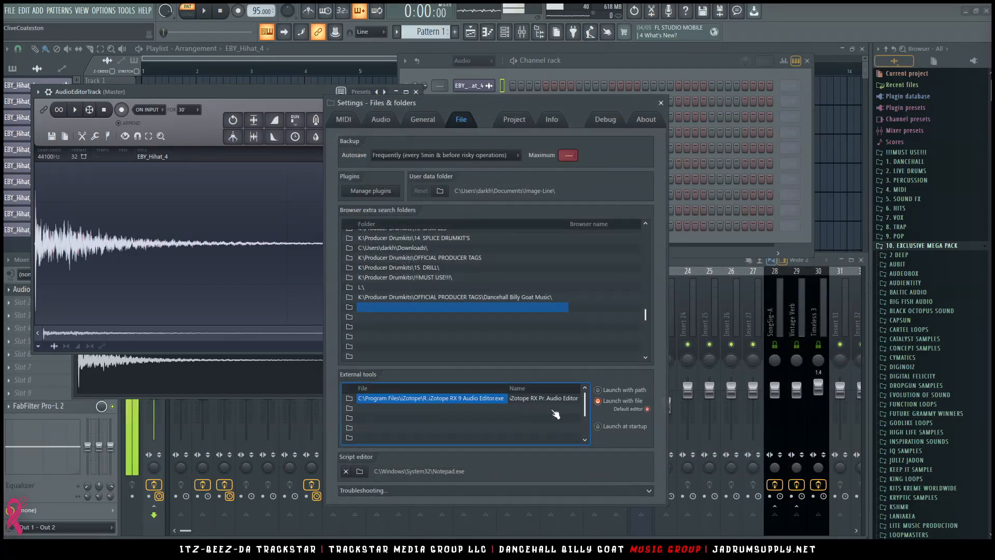
Step: Send the EBY_Hihat_4 #3 channel's sample to the iZotope RX 9 audio editor, declining to locate the previous session's missing file
left_click_drag(629, 104, 787, 82)
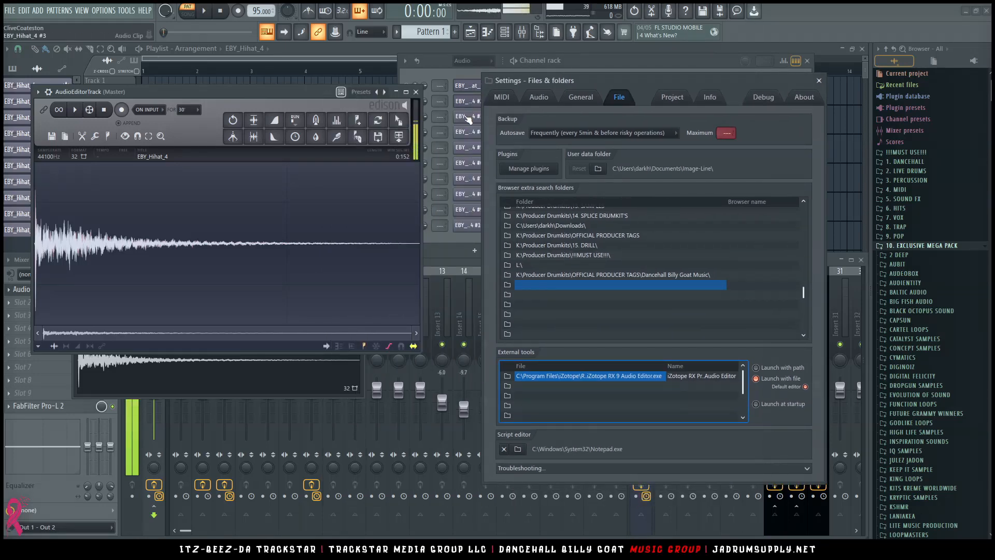
left_click(468, 118)
right_click(155, 348)
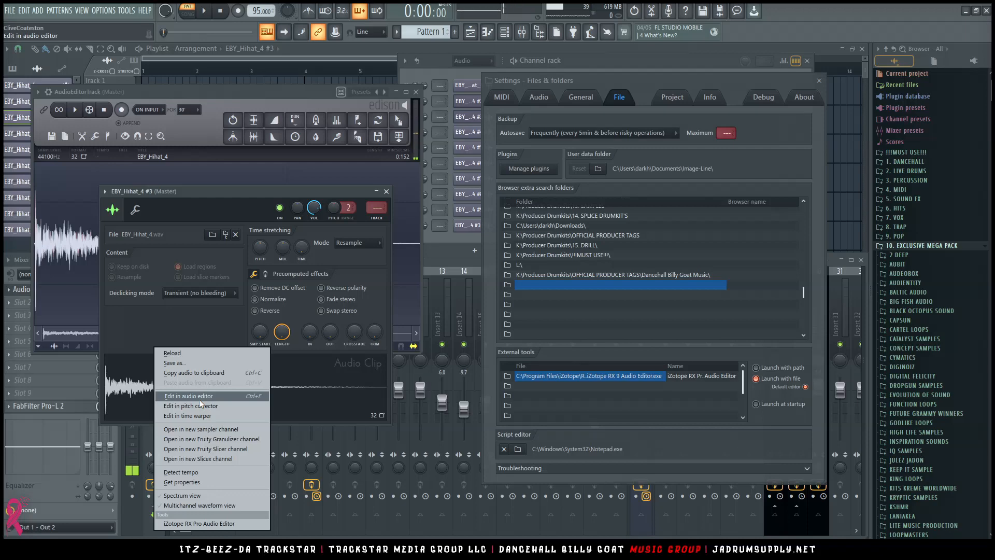
left_click(200, 398)
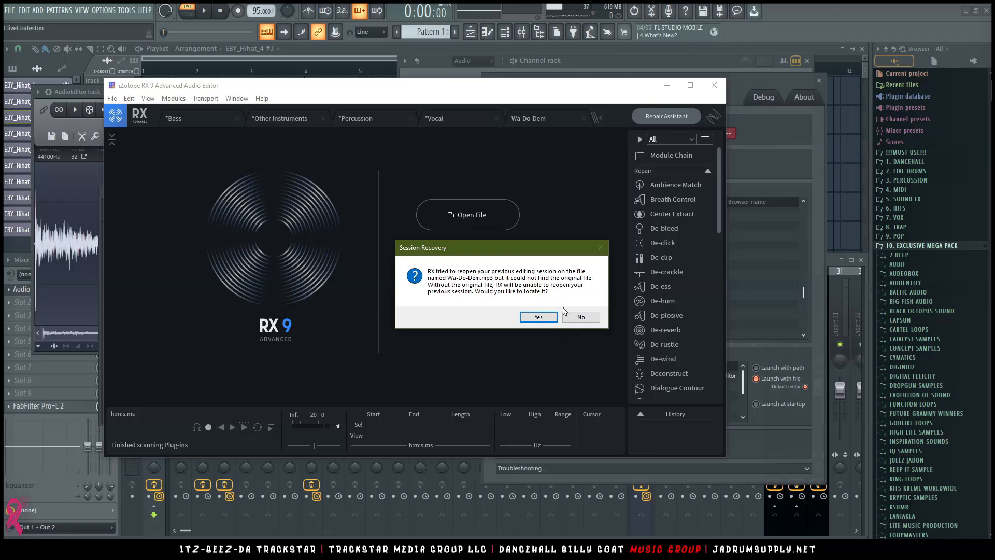
left_click(579, 317)
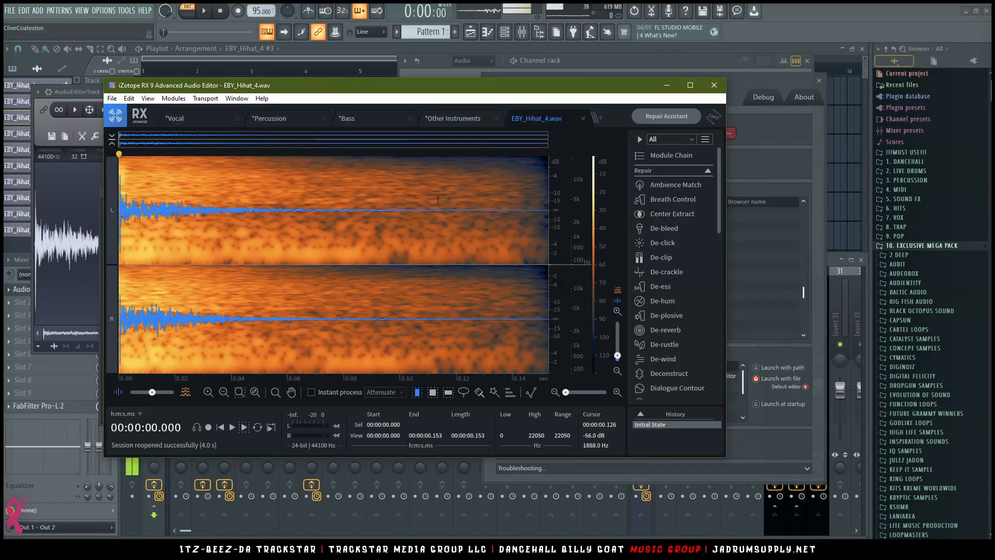
Step: Inspect the hi-hat's spectrogram in iZotope RX 9, select nearly all of its audio, and close the editor
mouse_move(585, 91)
left_mouse_down()
mouse_move(512, 237)
mouse_move(618, 132)
mouse_move(587, 105)
left_mouse_up()
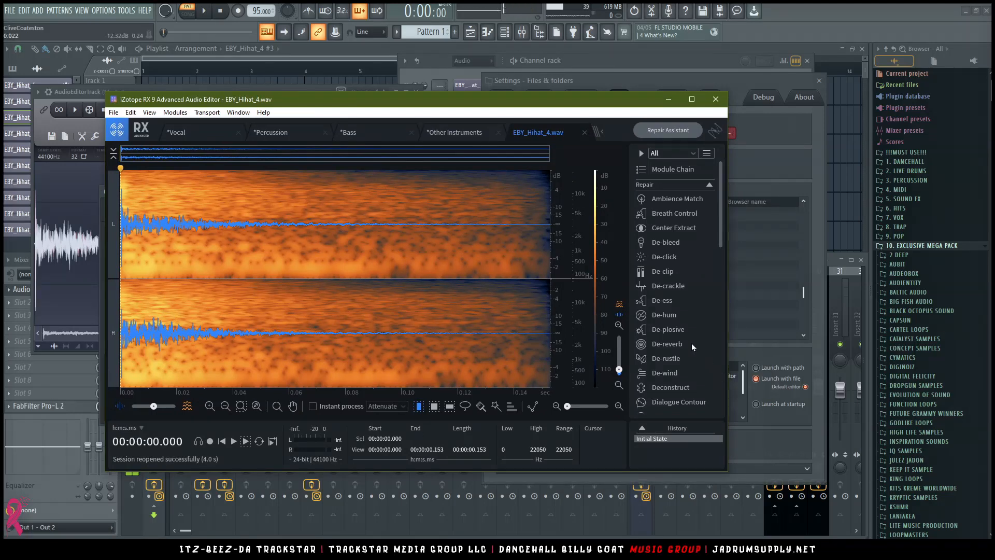
left_click_drag(542, 107, 466, 127)
left_click_drag(305, 289, 343, 358)
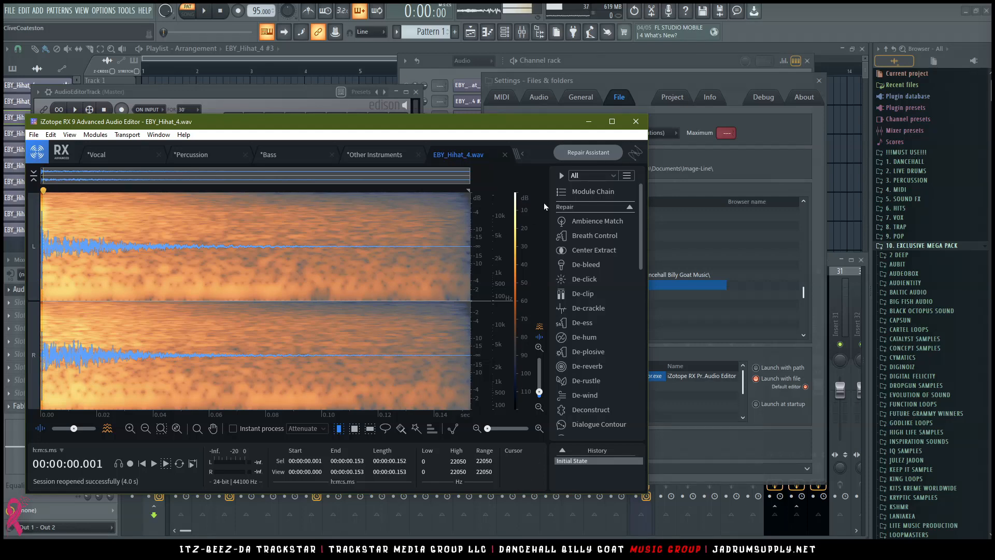
left_click(635, 121)
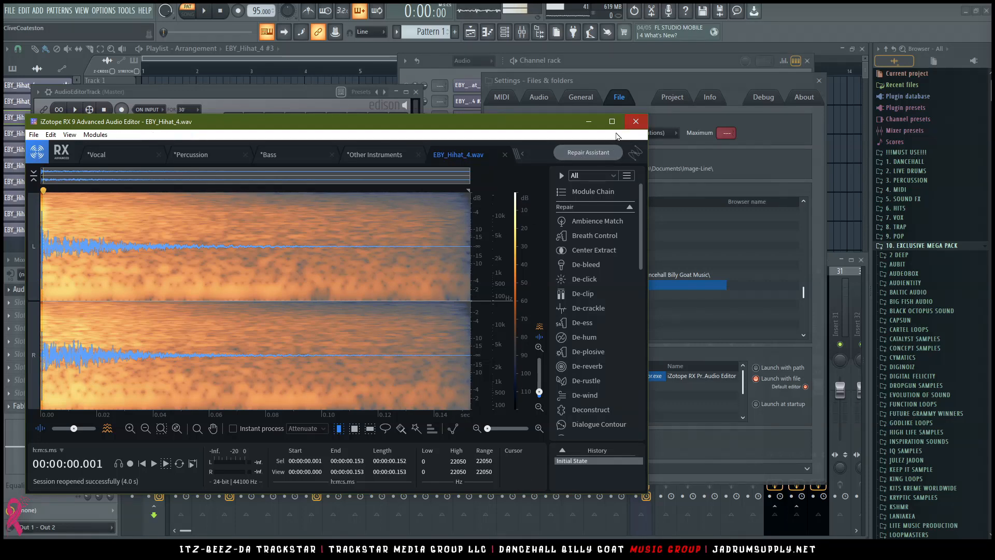
Step: Turn off launch with file for the first external tool and clear its file path and name
left_click(761, 379)
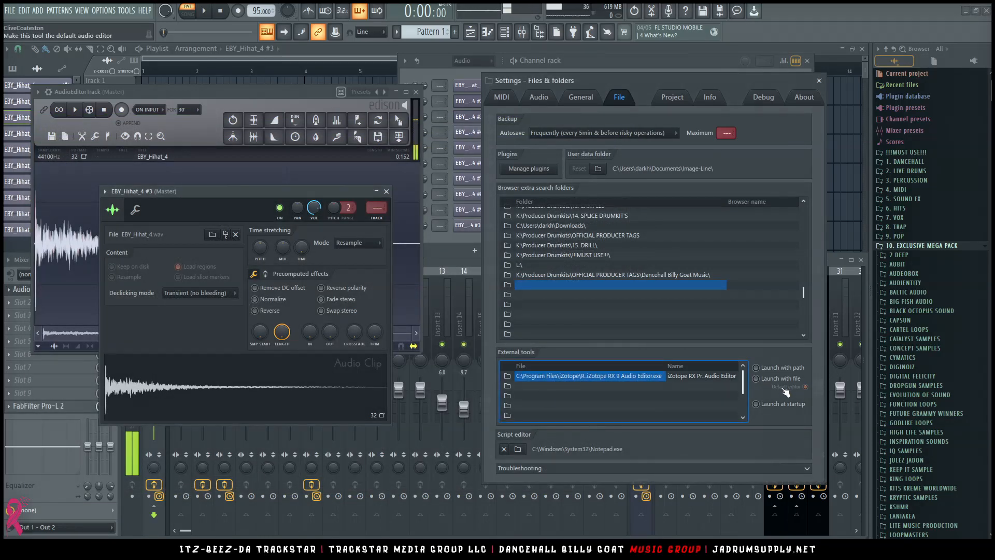
left_click(529, 377)
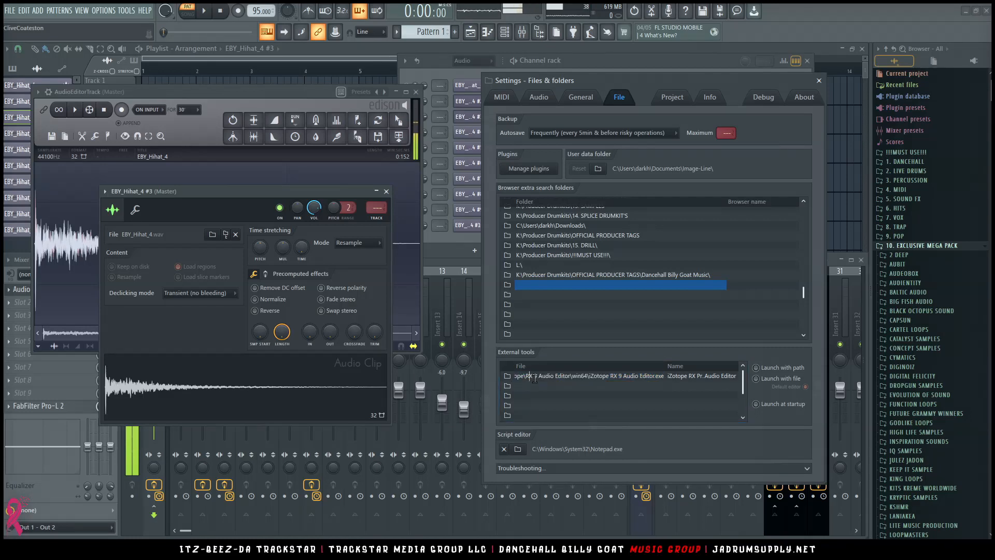
key("ctrl+a")
key("BackSpace")
key("Return")
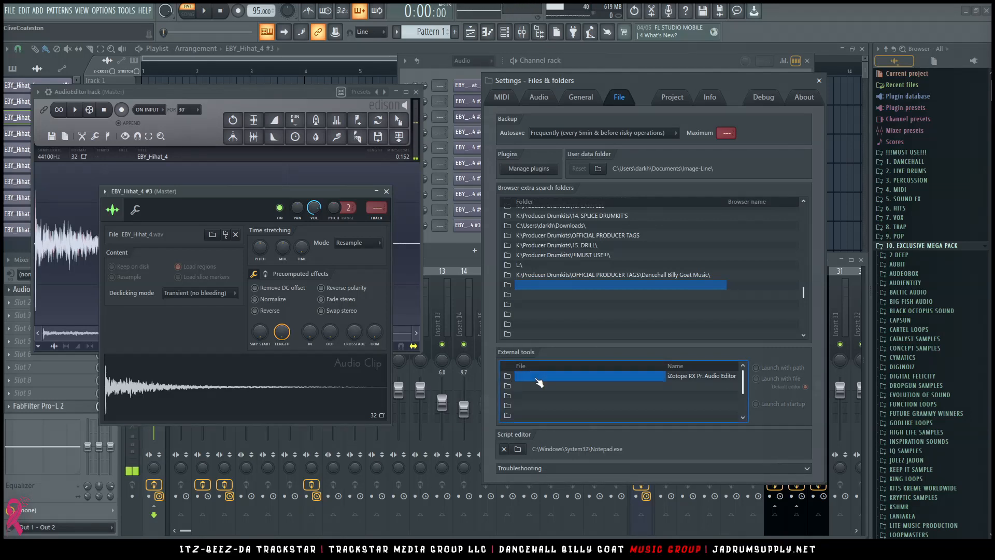
double_click(699, 377)
right_click(701, 379)
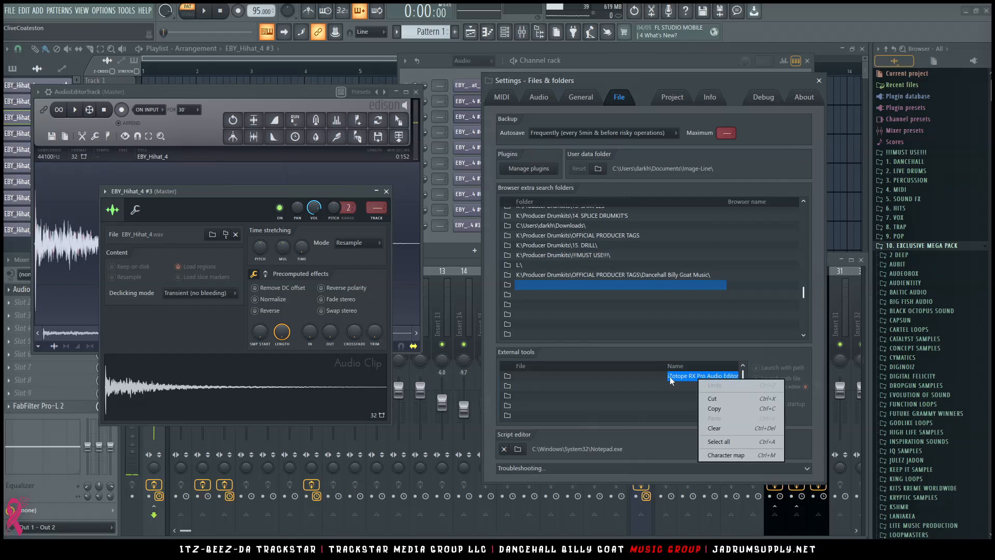
left_click(724, 432)
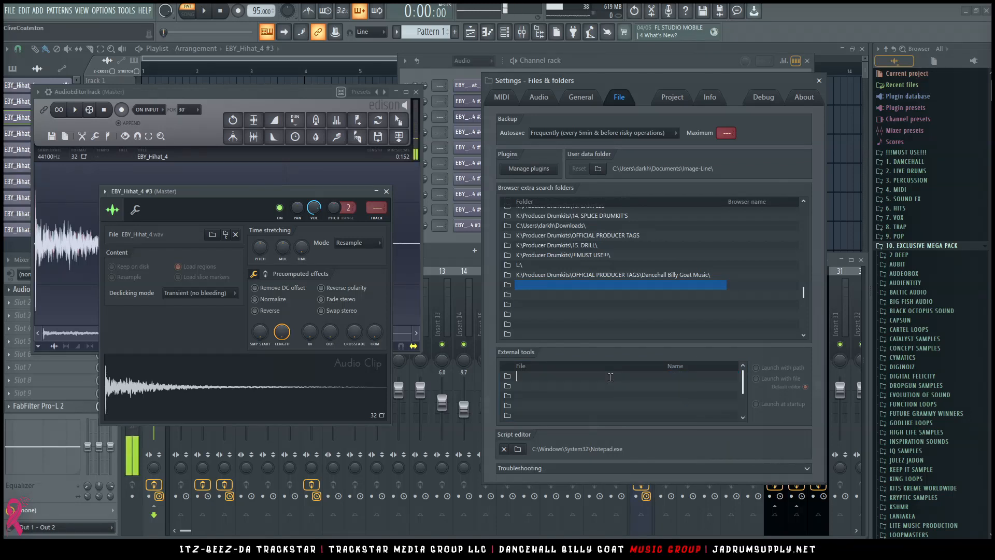
right_click(613, 377)
left_click(630, 427)
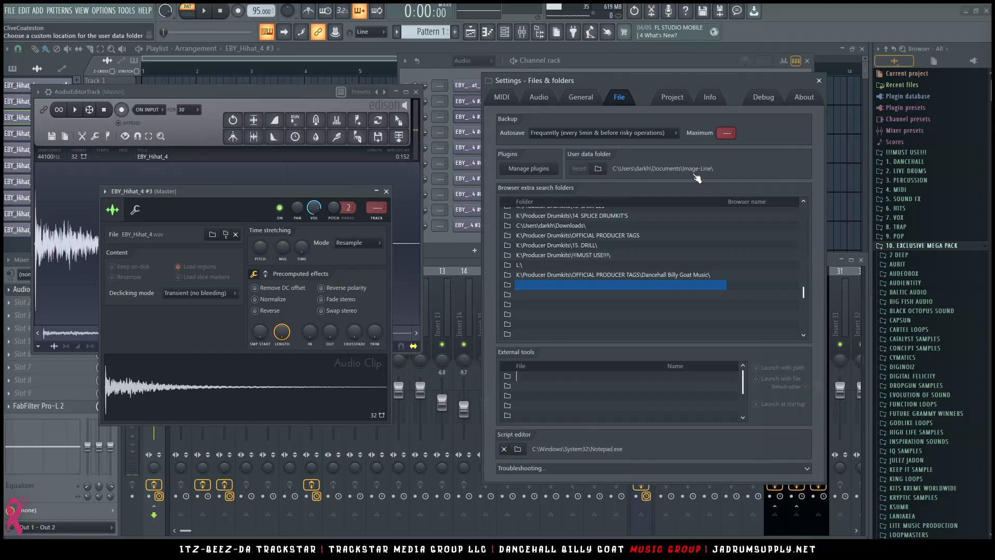
Step: Close the settings and open the EBY_Hihat_4 #3 channel's sample in the built-in audio editor
left_click(820, 81)
right_click(266, 366)
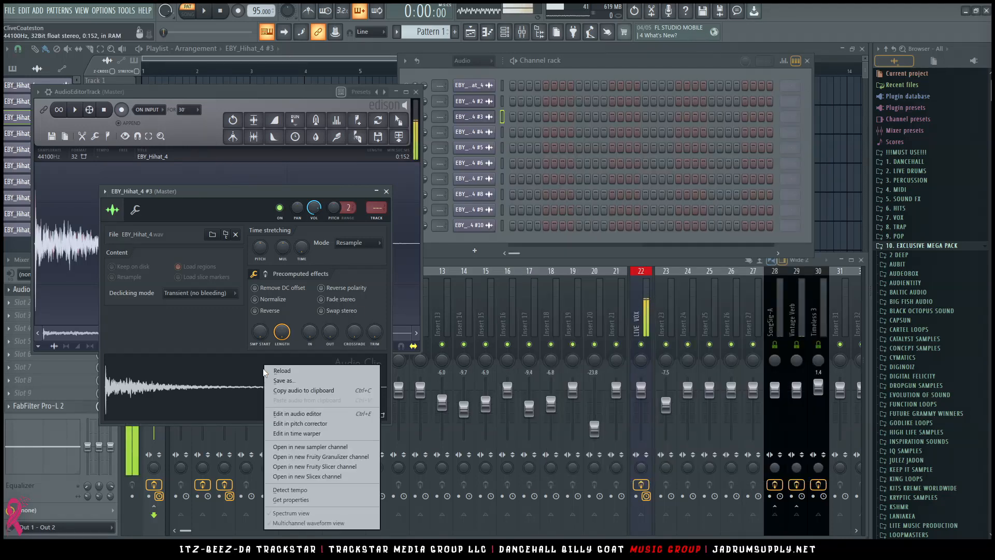
left_click(297, 413)
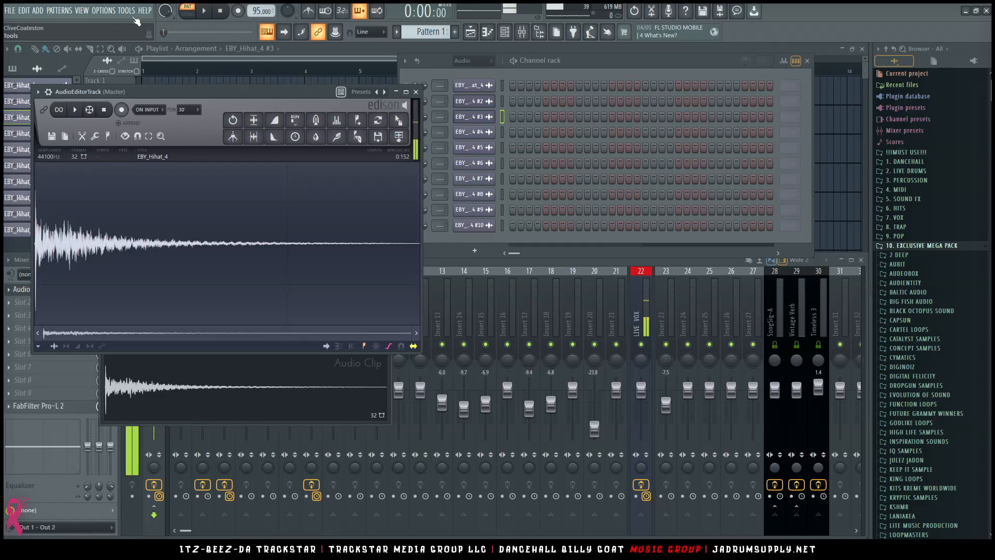
Step: Review the file troubleshooting option and the project, info, debug and about settings, and close the settings window
left_click(102, 10)
left_click(115, 63)
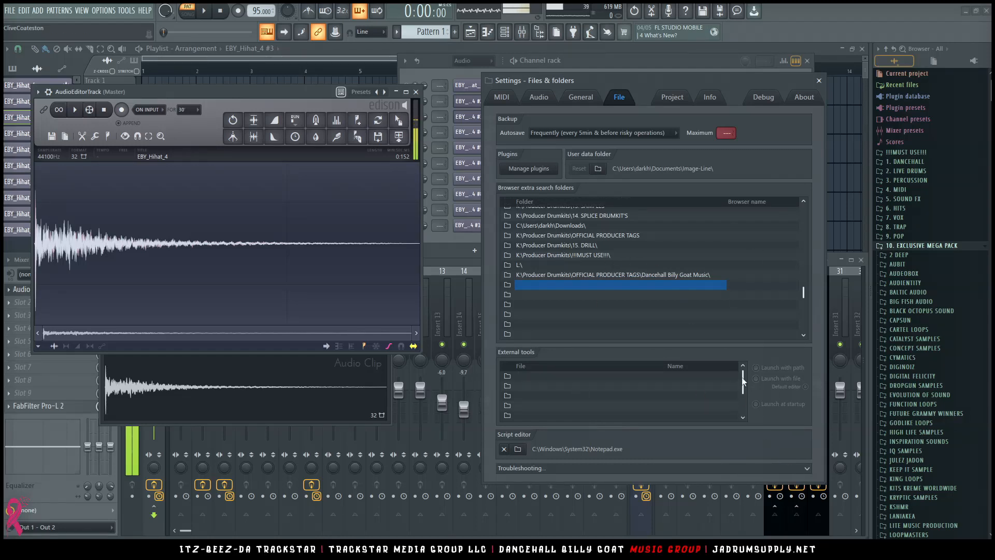
left_click(625, 468)
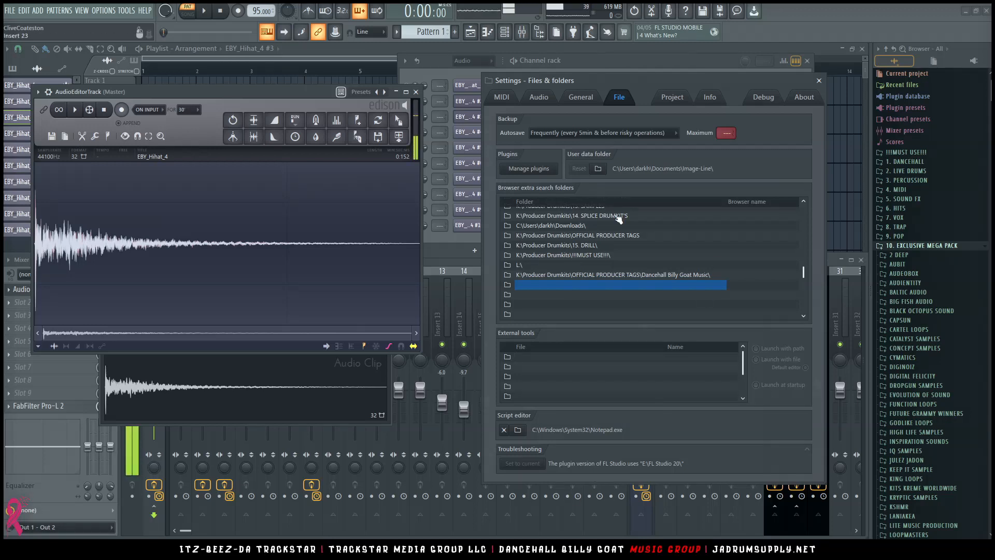
left_click(684, 97)
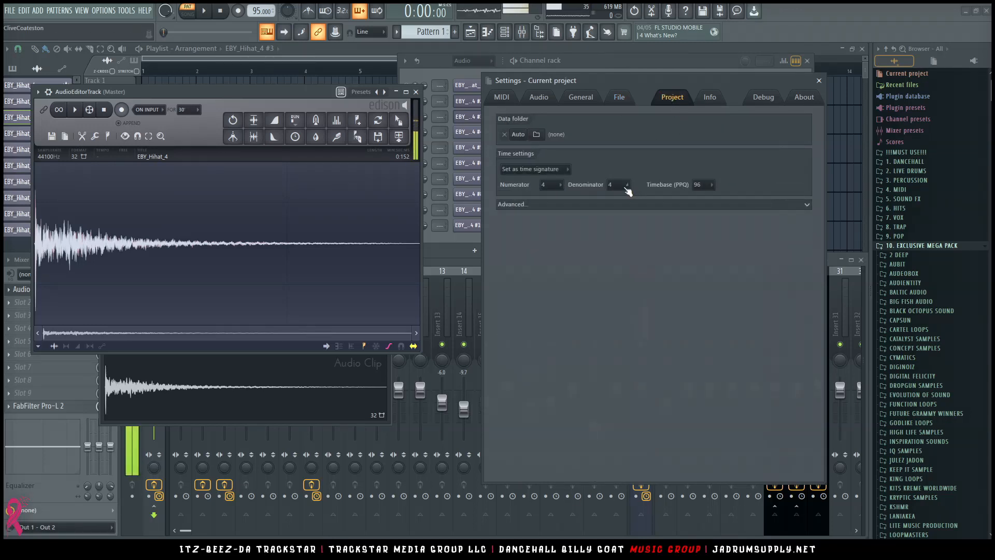
left_click(711, 98)
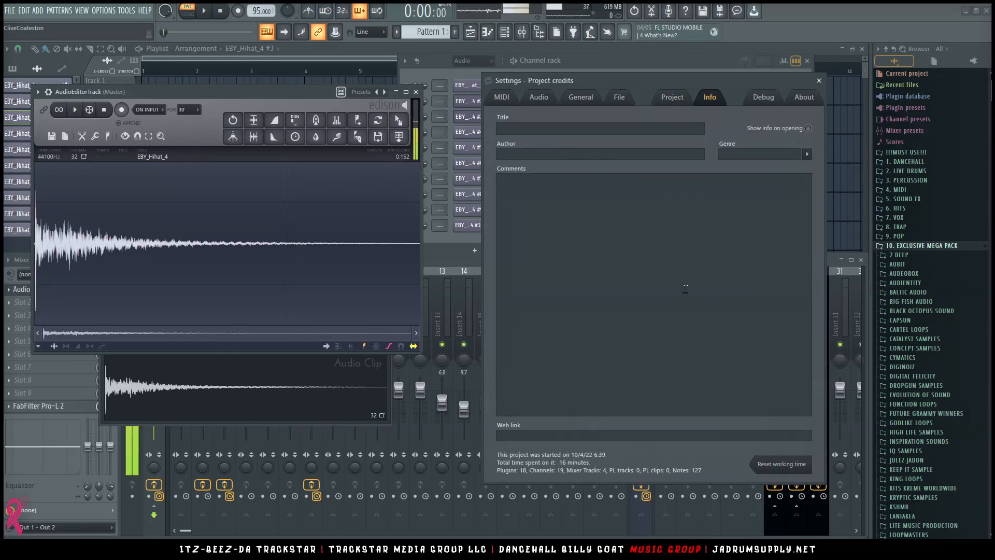
left_click(762, 98)
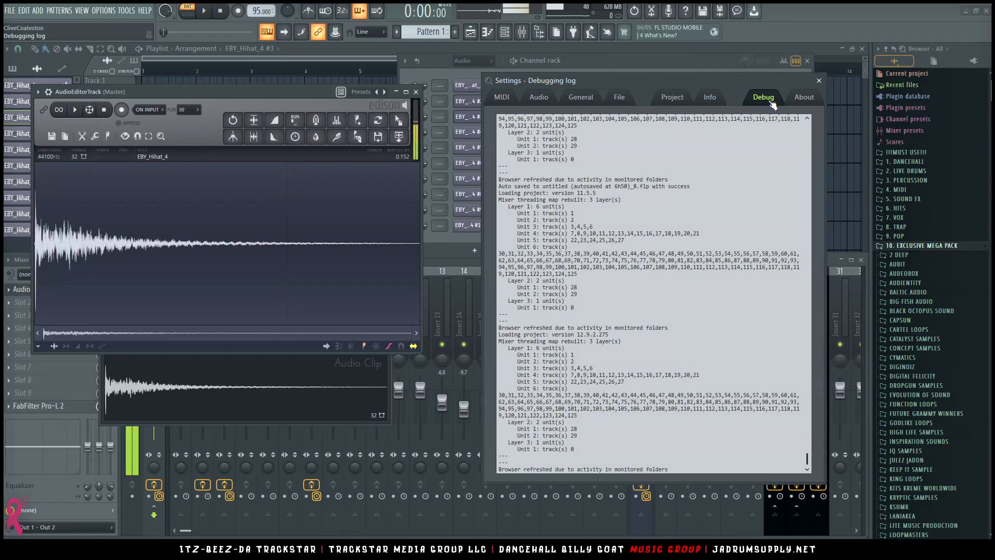
left_click(717, 99)
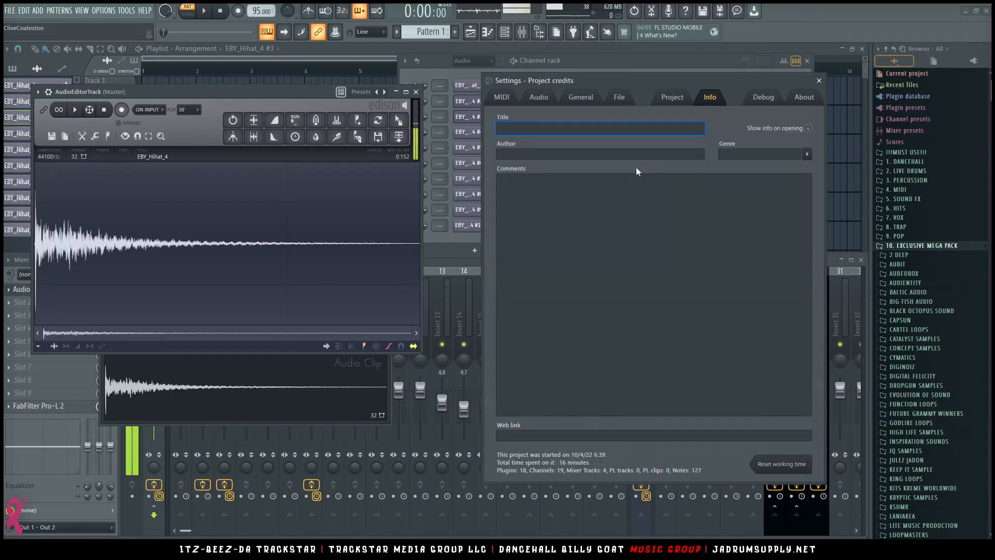
left_click(818, 100)
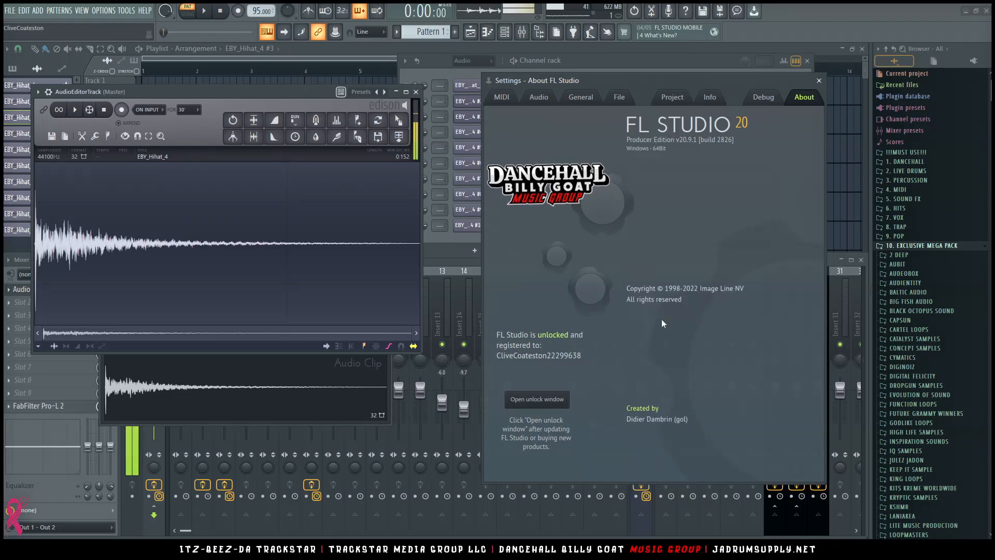
left_click(819, 81)
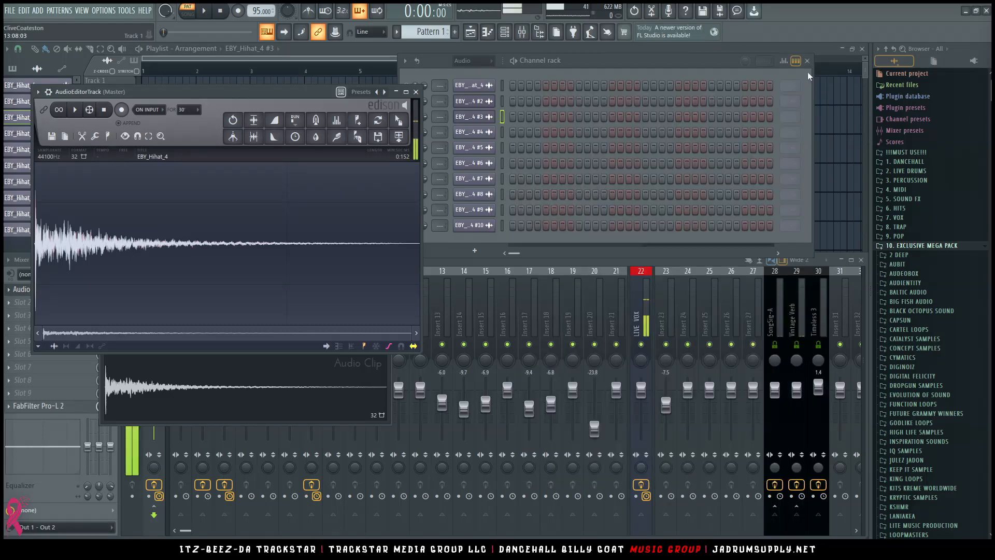
Step: Clear the workspace and place Break Piano from Catalyst Samples' Sax House Construction Kit 2 at the start of Track 1
double_click(810, 60)
left_click(512, 36)
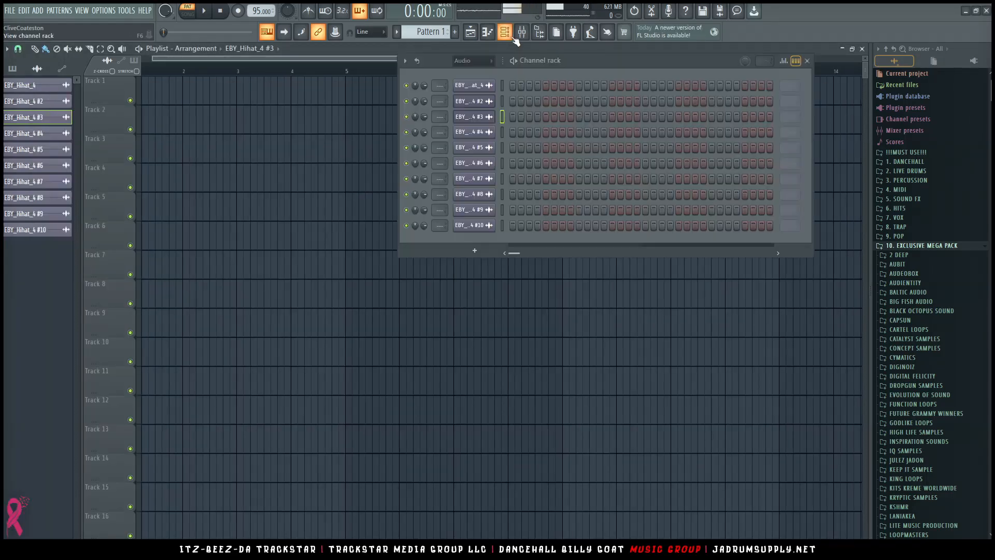
left_click(913, 339)
scroll(908, 331, "down", 7)
left_click(920, 150)
left_click(920, 178)
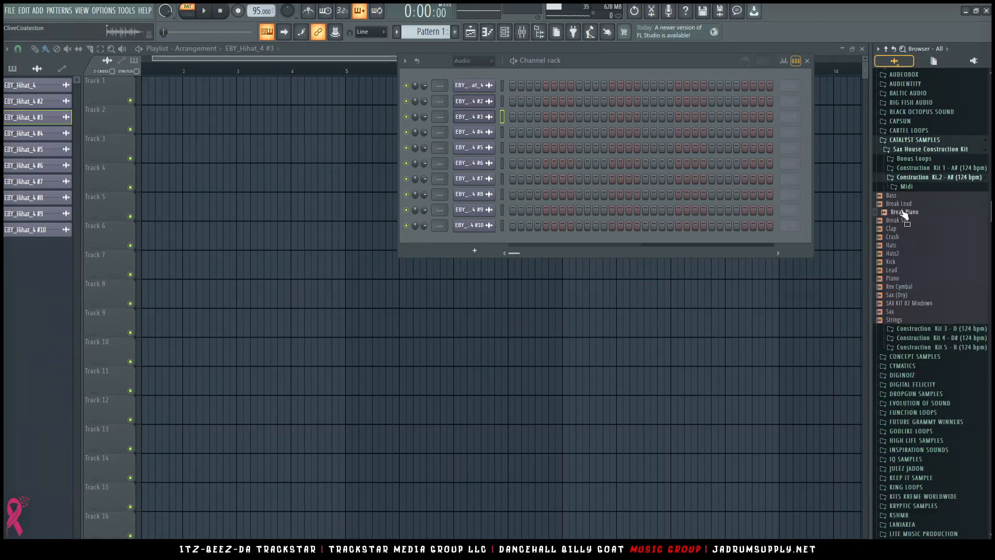
left_click_drag(906, 219, 297, 119)
right_click(294, 115, "ctrl")
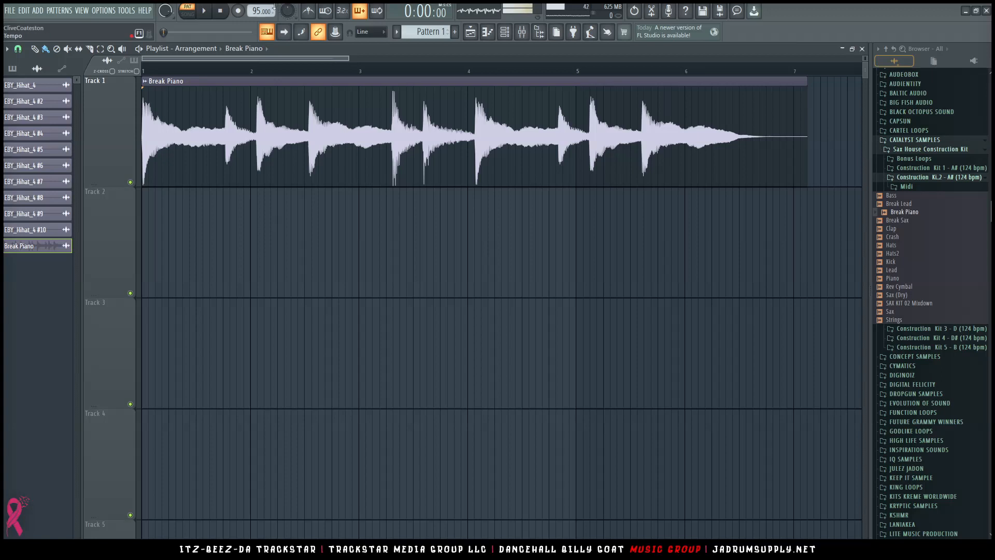
Step: Set the project tempo to 124 BPM
right_click(256, 11)
left_click(376, 78)
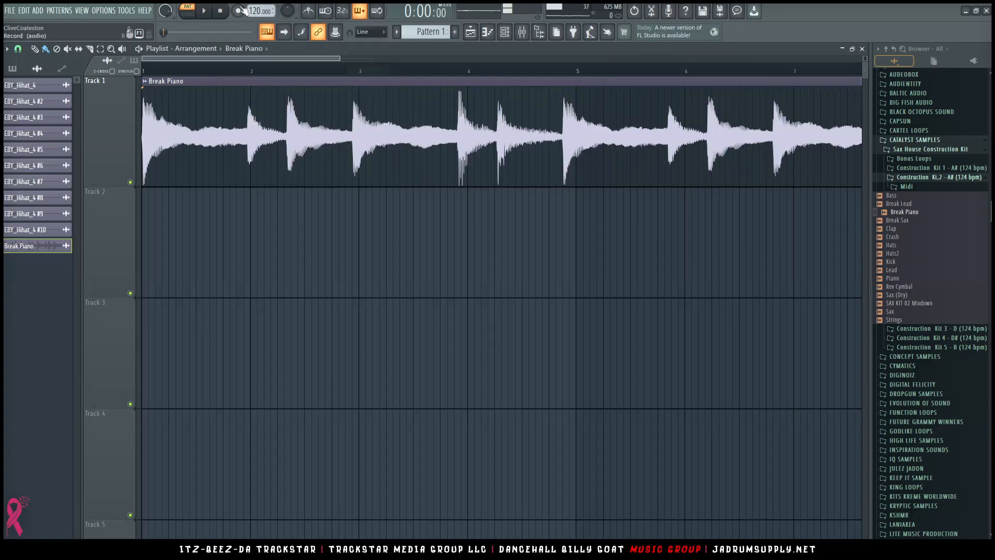
scroll(258, 11, "up", 3)
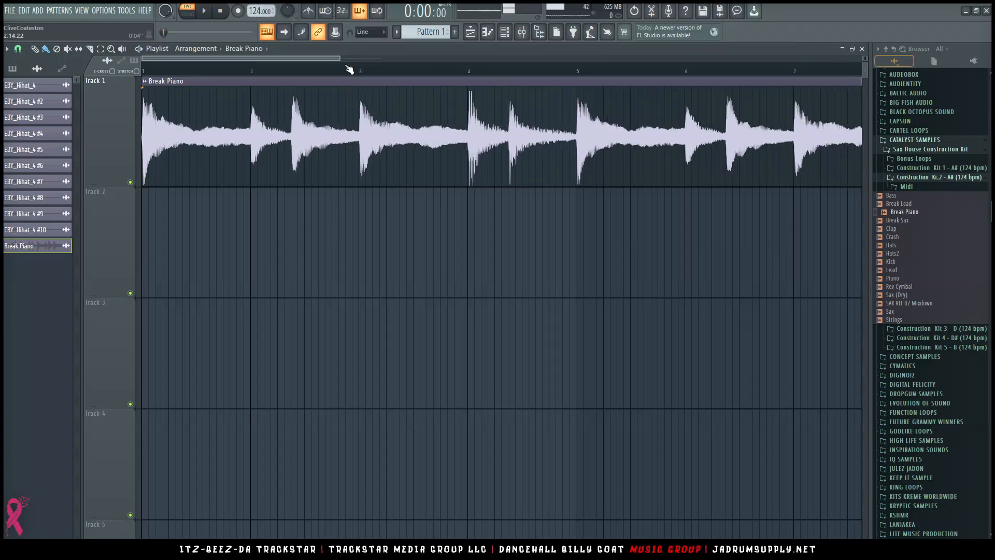
Step: Time-stretch the Break Piano clip on Track 1 to four bars and play it in song mode
scroll(349, 72, "down", 4)
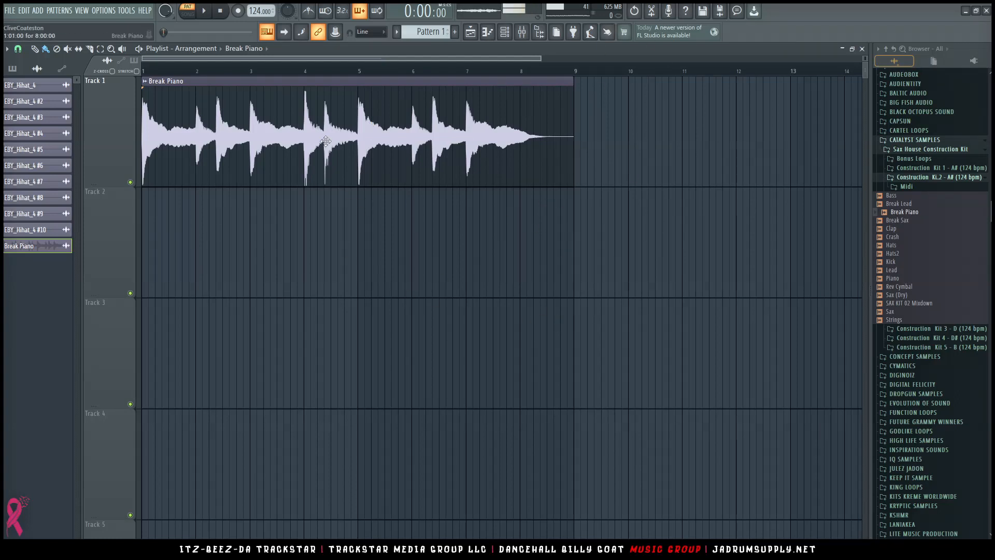
scroll(207, 78, "up", 3)
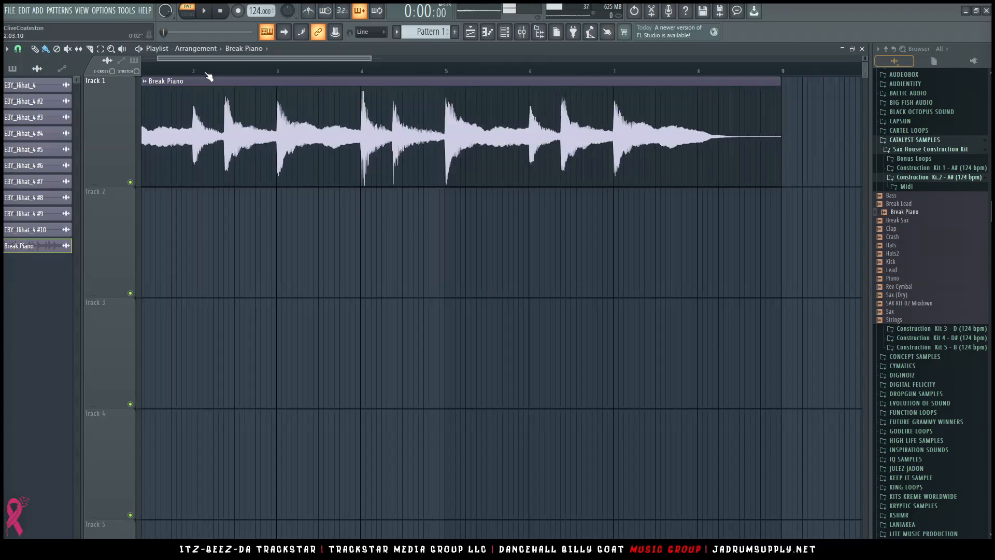
scroll(253, 74, "down", 3)
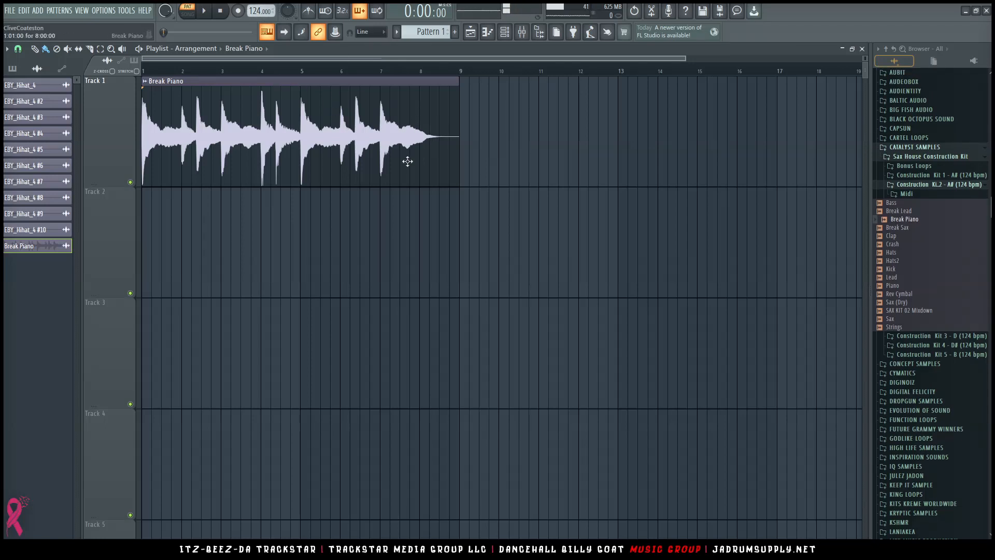
key("ctrl+a")
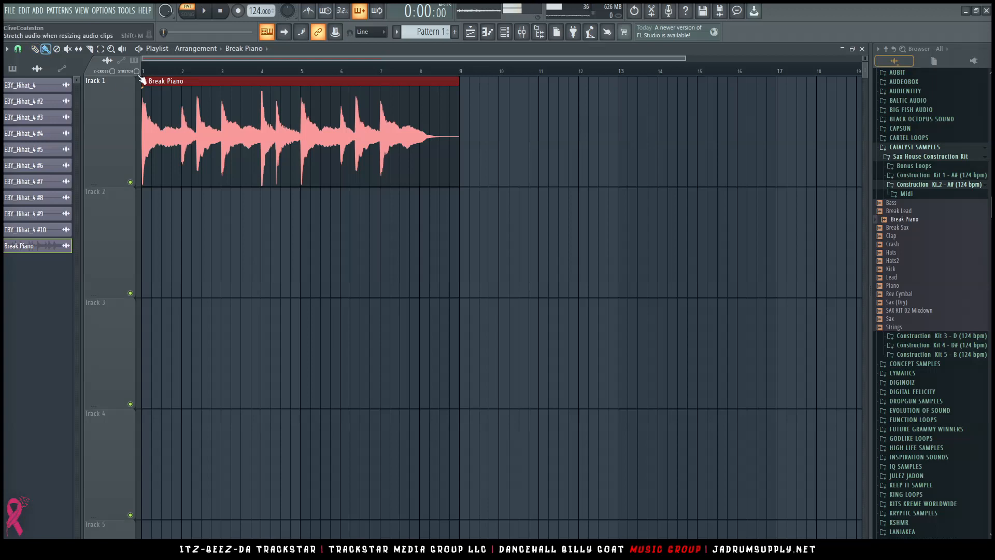
left_click_drag(454, 128, 296, 123)
key("l")
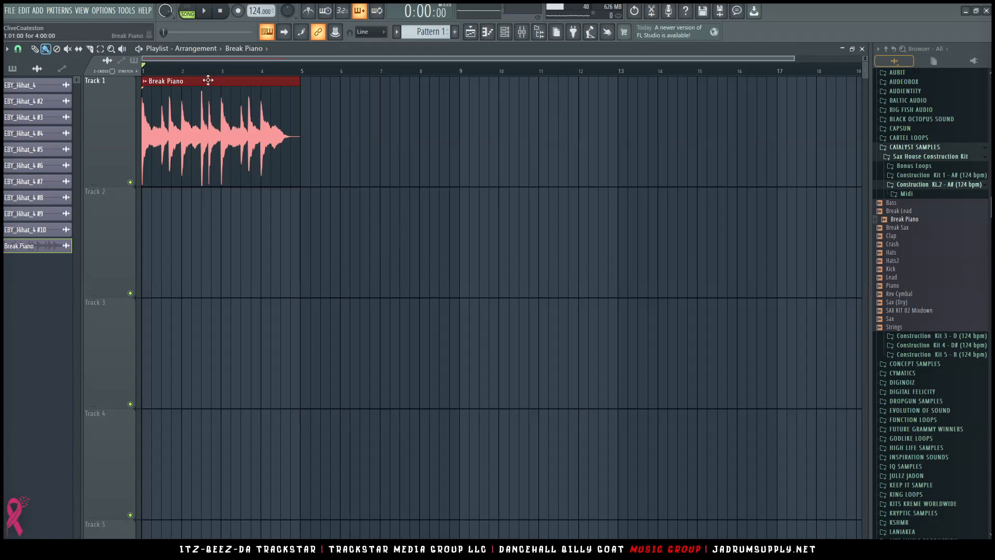
scroll(193, 67, "up", 4)
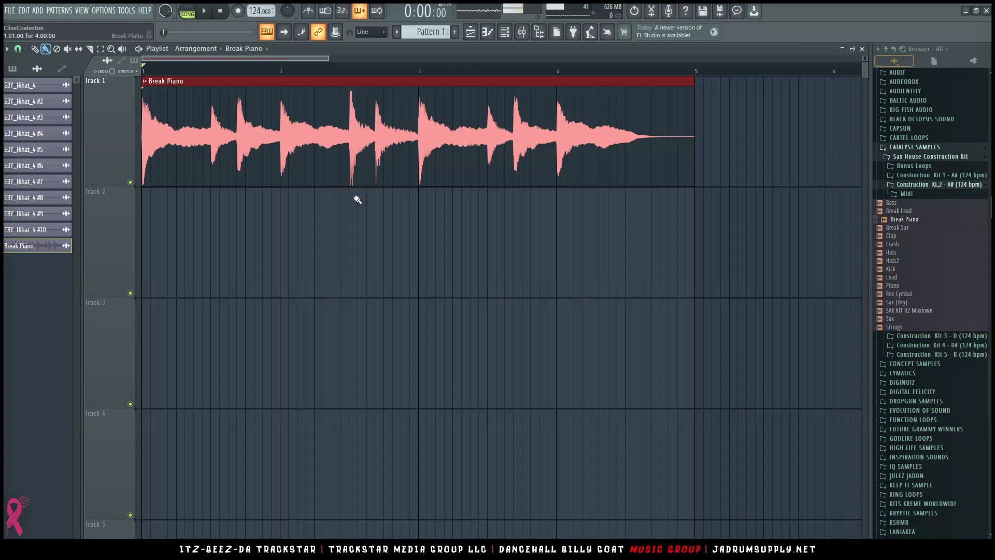
key("space")
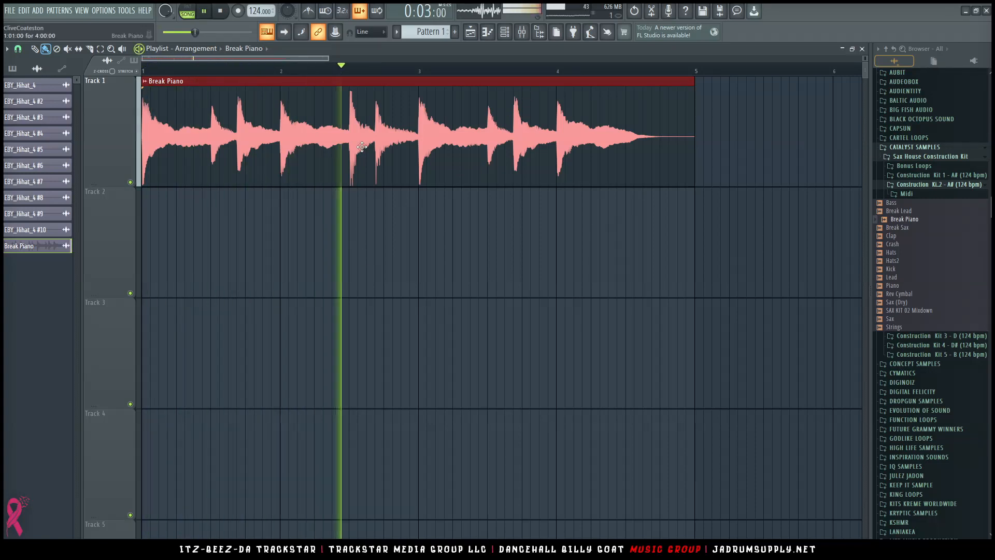
Step: Set the Break Piano clip's time-stretching mode to Auto and play the clip back
double_click(391, 151)
left_click_drag(281, 193, 593, 251)
key("space")
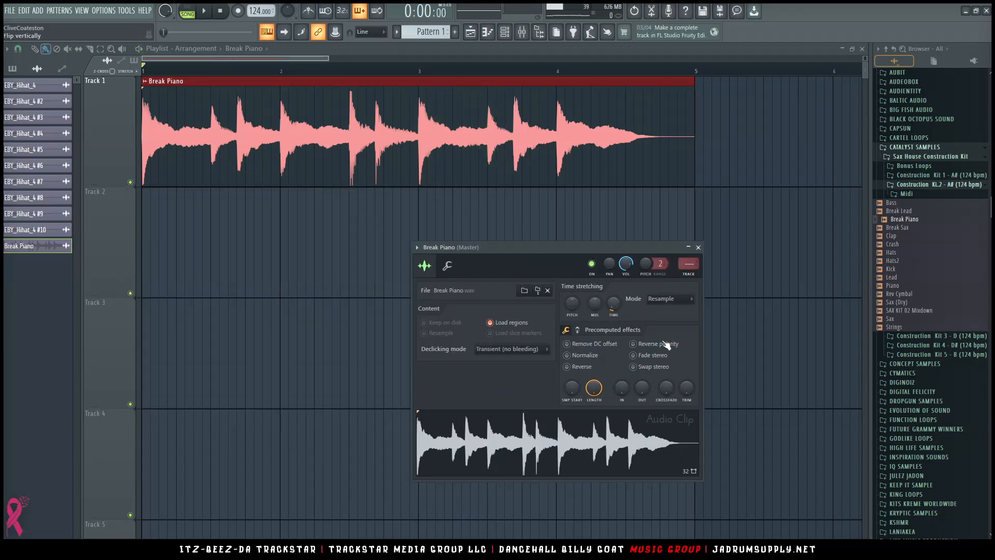
left_click(668, 301)
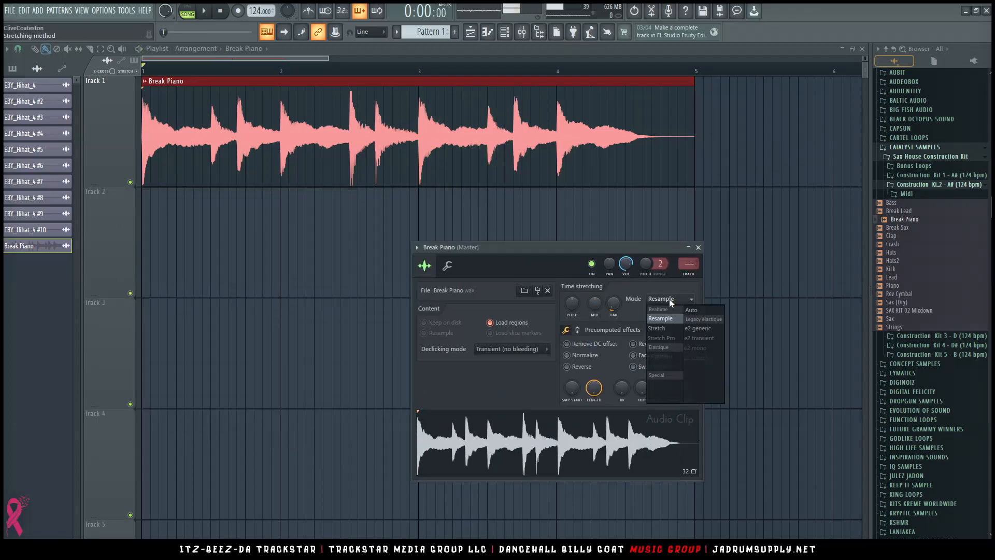
left_click(702, 312)
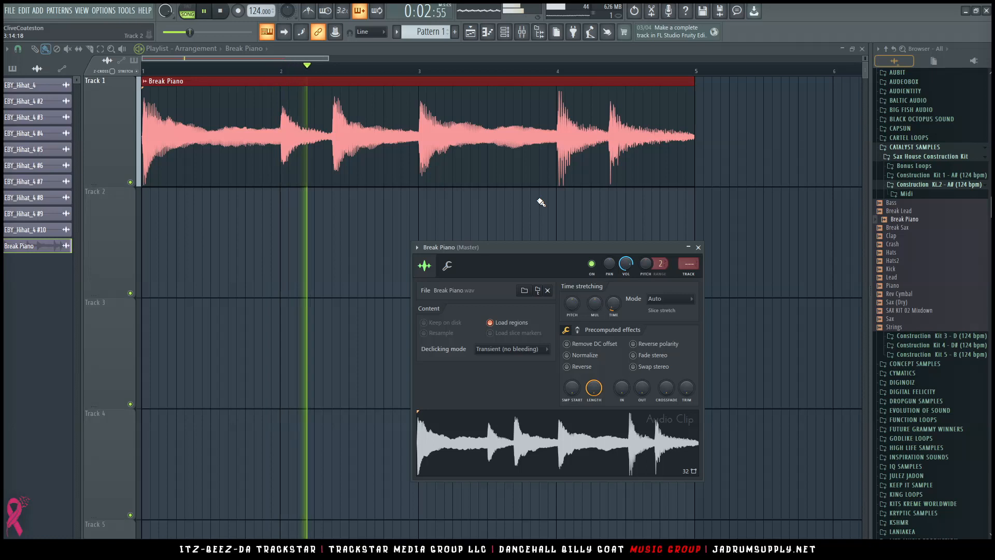
key("space")
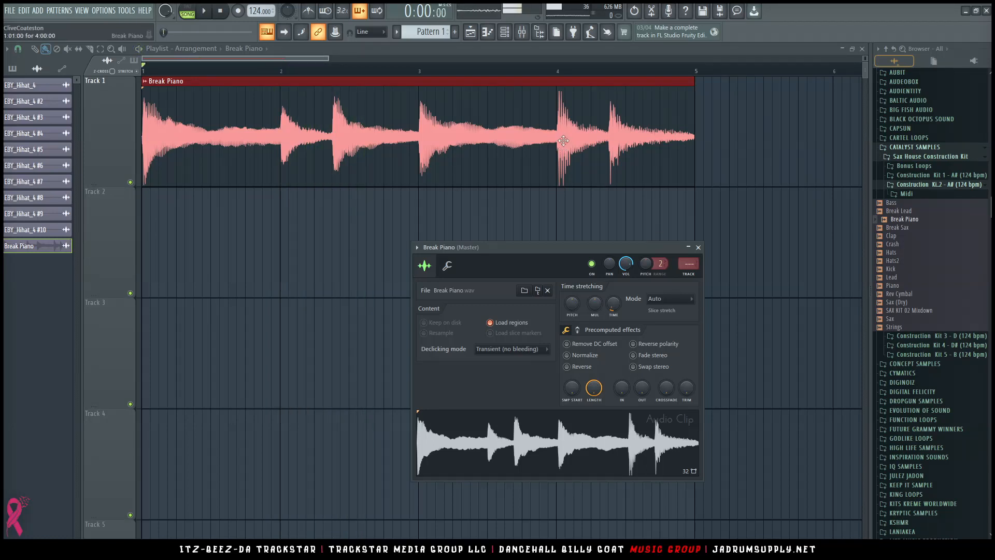
Step: Reopen the Break Piano clip's channel settings and place the window beside the clip in the playlist
scroll(578, 78, "down", 4)
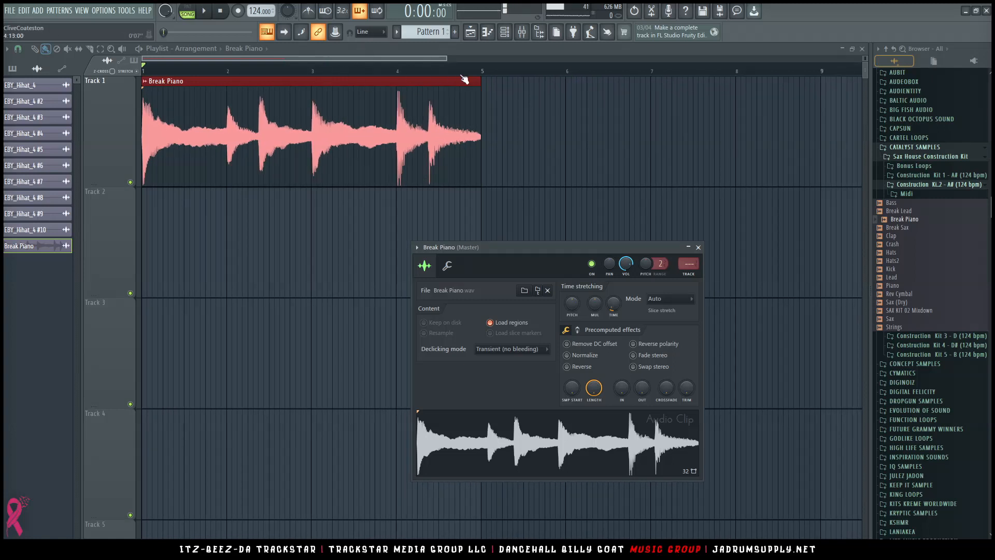
scroll(491, 78, "down", 2)
left_click(402, 82)
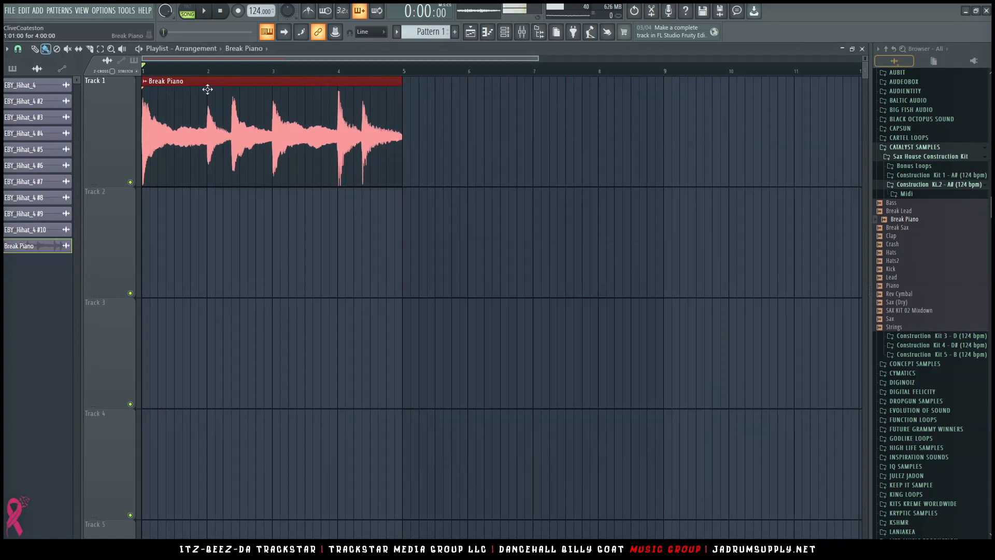
mouse_move(412, 98)
left_mouse_down()
mouse_move(451, 88)
mouse_move(788, 102)
mouse_move(403, 91)
left_mouse_up()
double_click(379, 112)
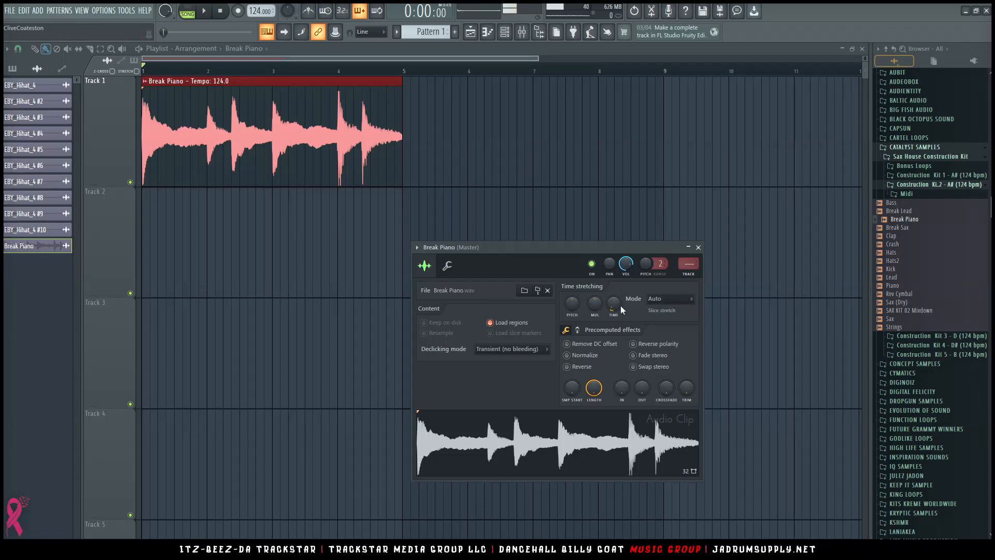
left_click_drag(522, 255, 539, 106)
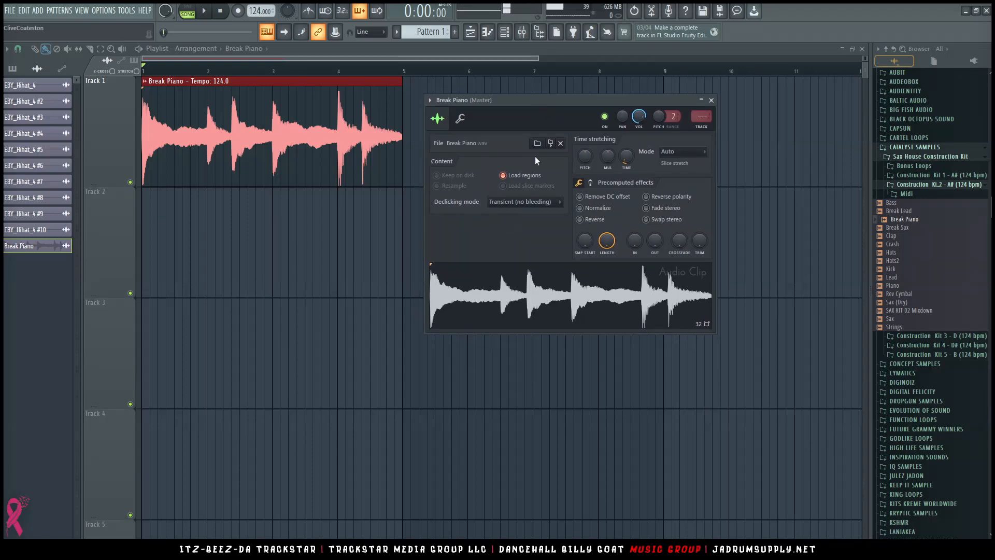
mouse_move(567, 98)
left_mouse_down()
mouse_move(579, 97)
mouse_move(564, 88)
left_mouse_up()
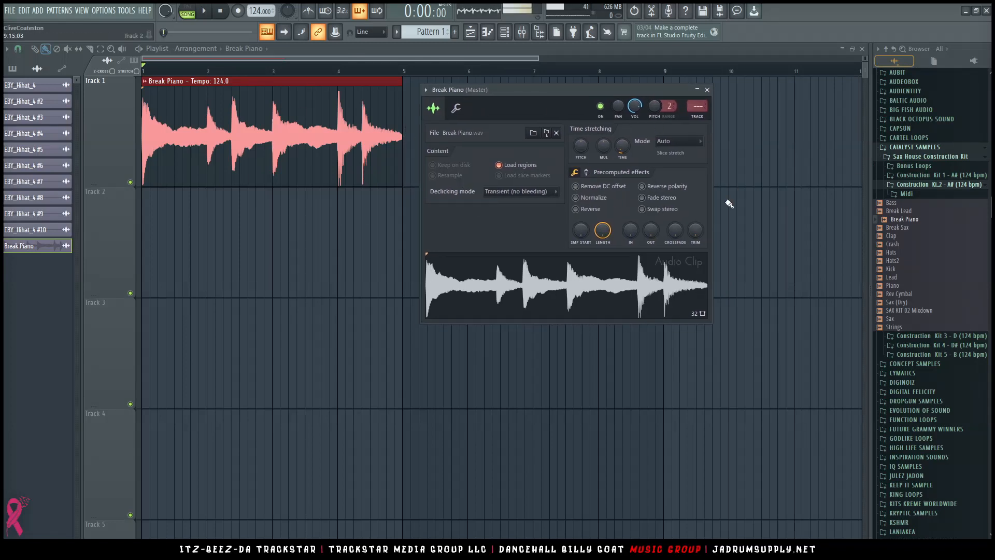
Step: Close the channel settings, deselect the clip and look through the Audentity Ultimate Tropical House 2 kits in the browser
scroll(722, 205, "down", 3)
scroll(896, 256, "up", 4)
right_click(313, 268)
scroll(331, 251, "up", 2)
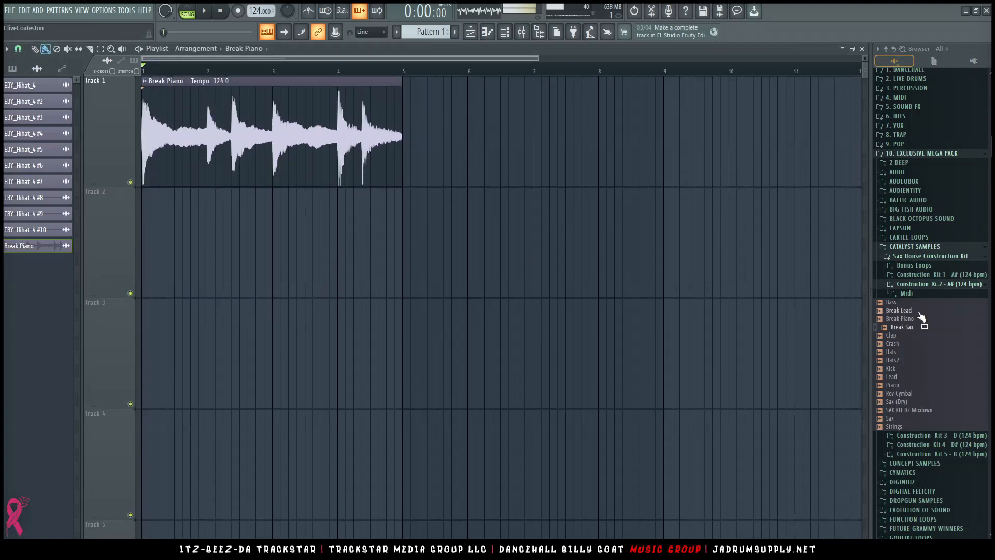
left_click(922, 191)
left_click(923, 230)
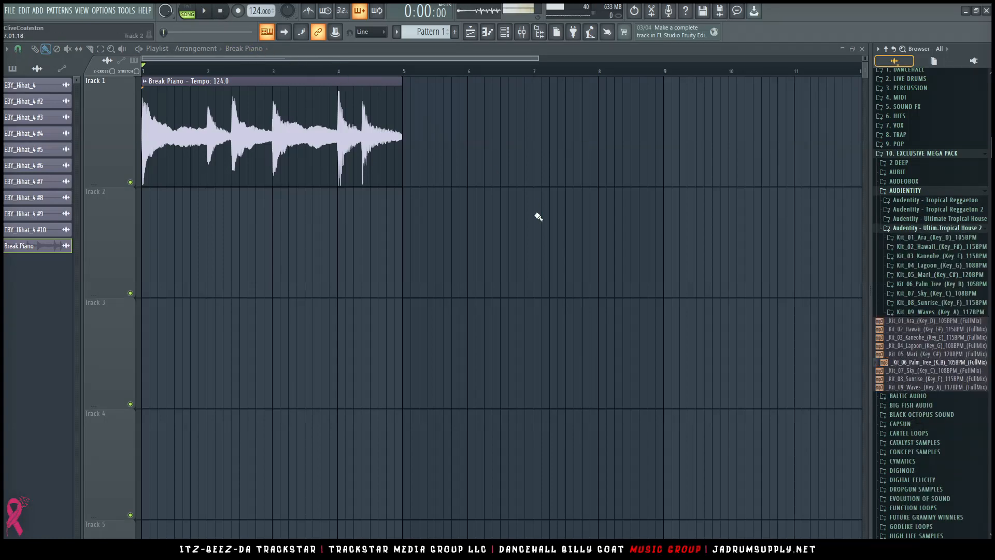
scroll(920, 316, "down", 10)
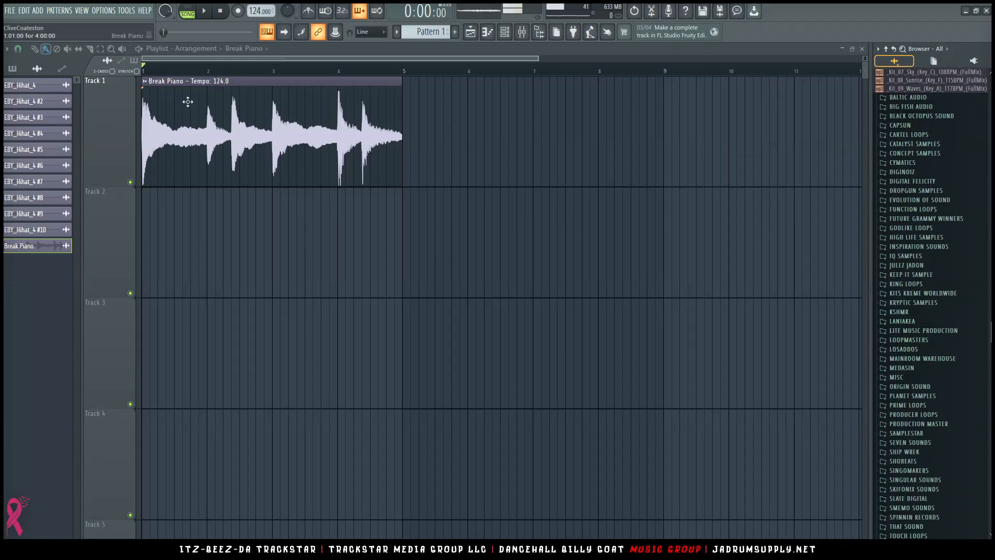
Step: Locate the Break Piano sample file in the browser from the clip's channel settings
double_click(256, 141)
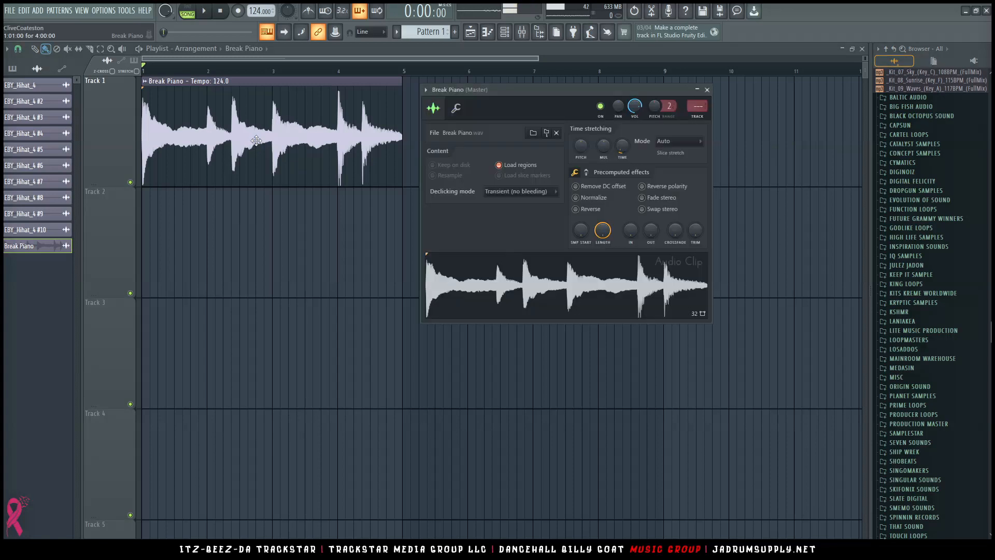
left_click(548, 134)
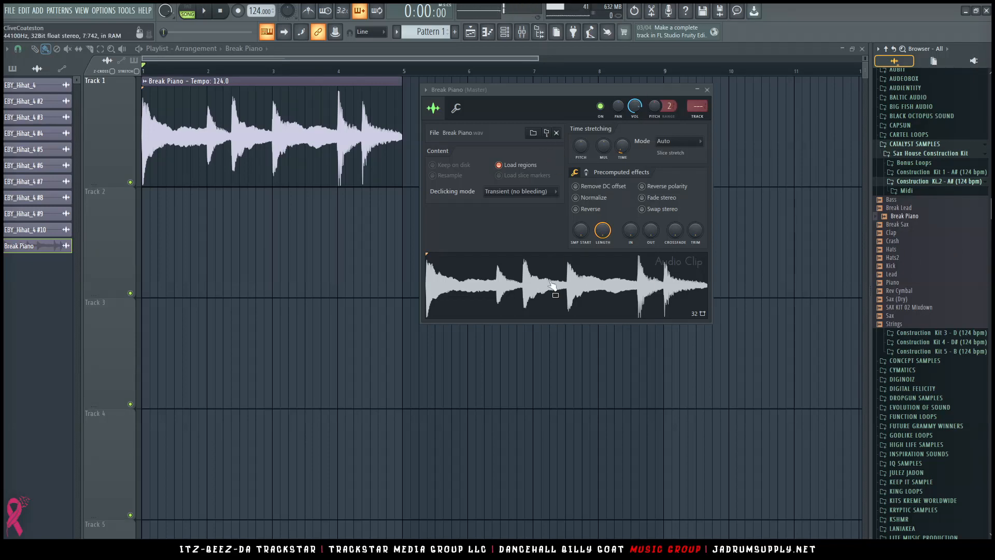
left_click_drag(509, 92, 533, 91)
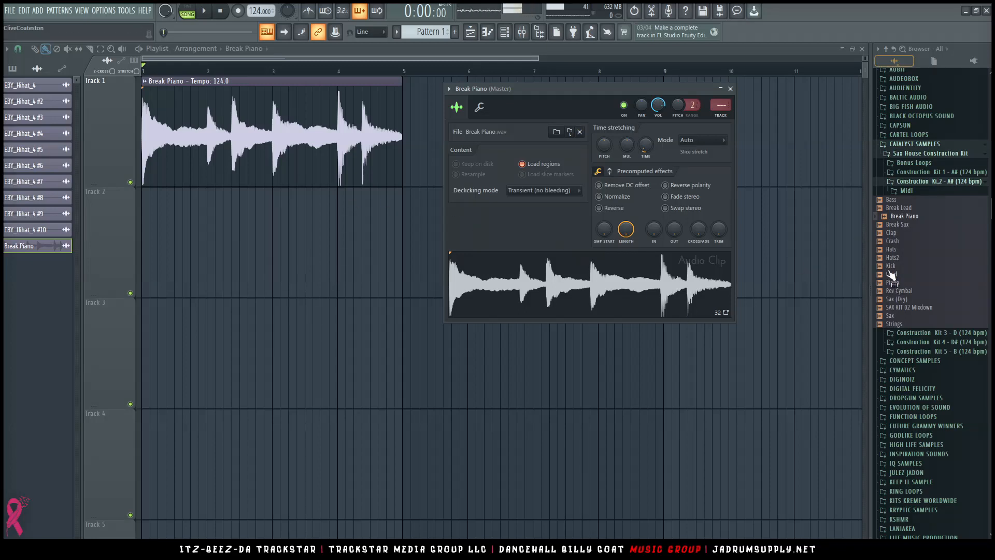
Step: Replace the Track 1 clip's sample with Lead from Construction Kit 2, and reload Break Piano.wav from the sample history
left_click_drag(893, 280, 214, 164)
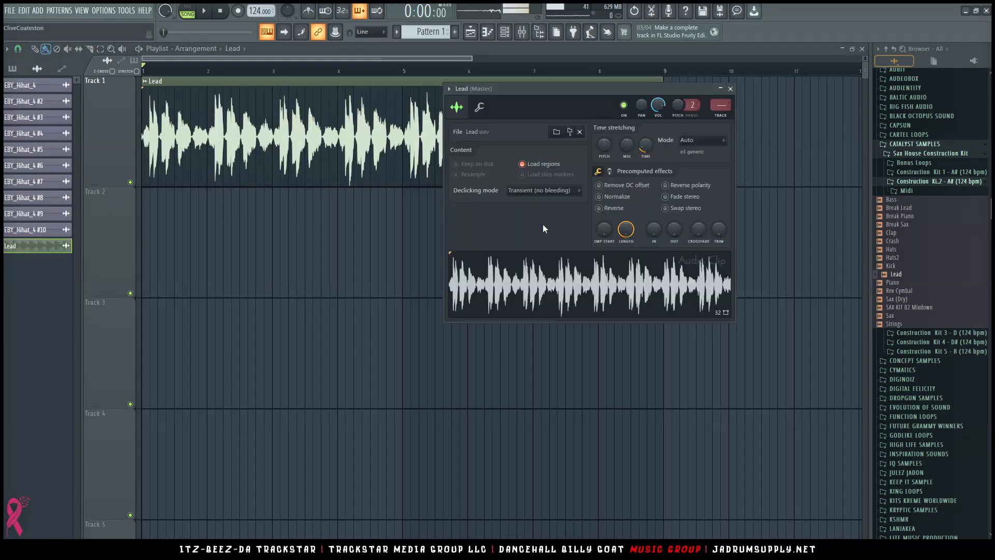
left_click_drag(514, 90, 425, 215)
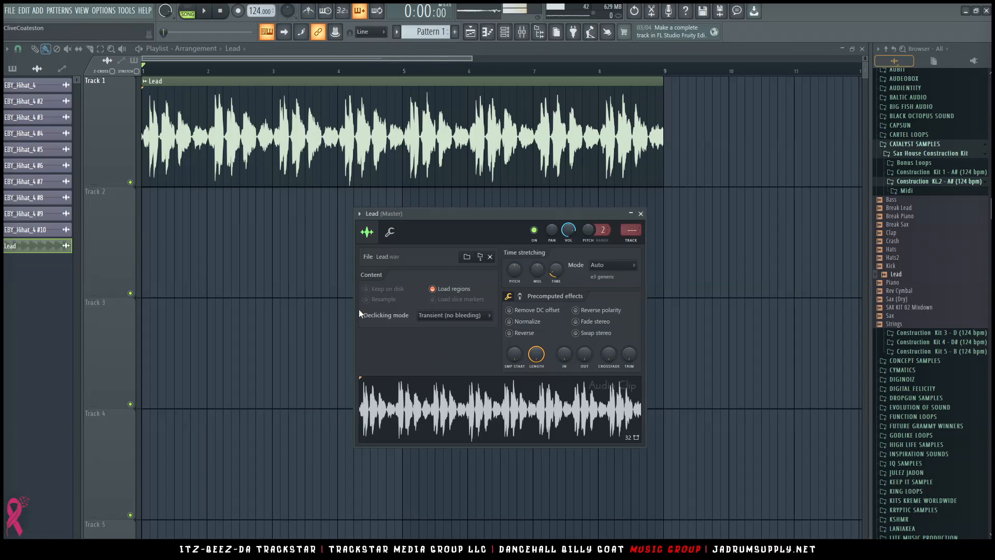
left_click(387, 257)
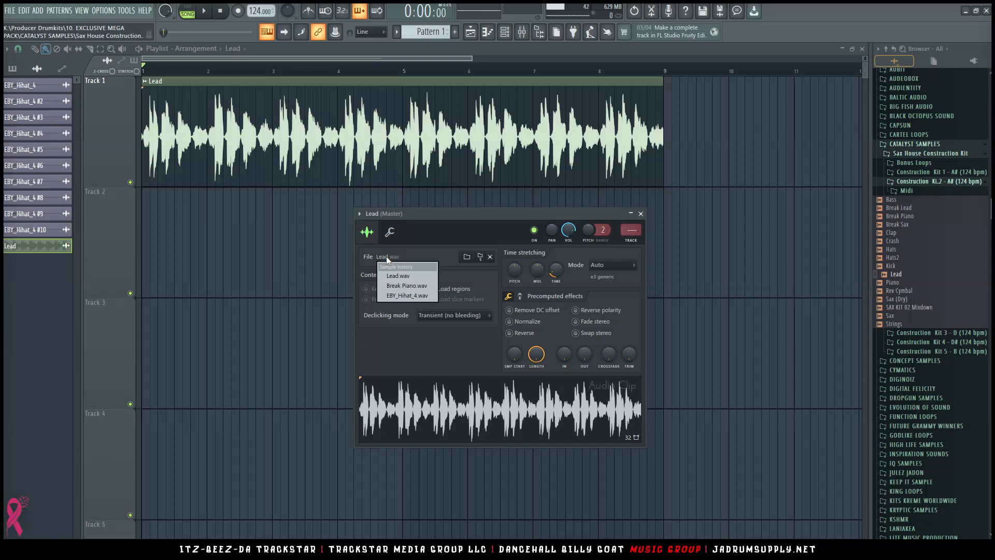
left_click(397, 287)
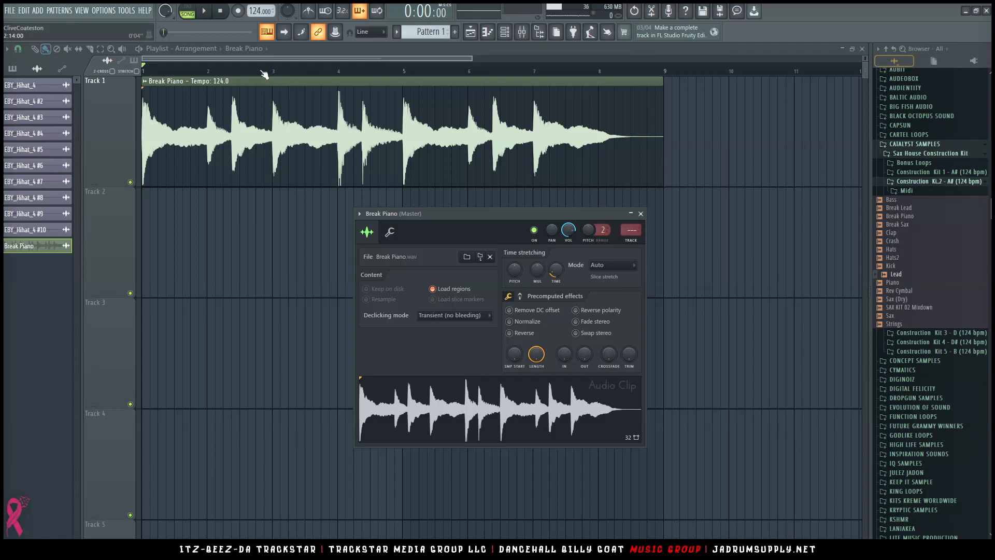
Step: Swap the clip's sample to EBY_Hihat_4.wav and back to Break Piano.wav through the sample history, and close the channel settings
left_click(386, 257)
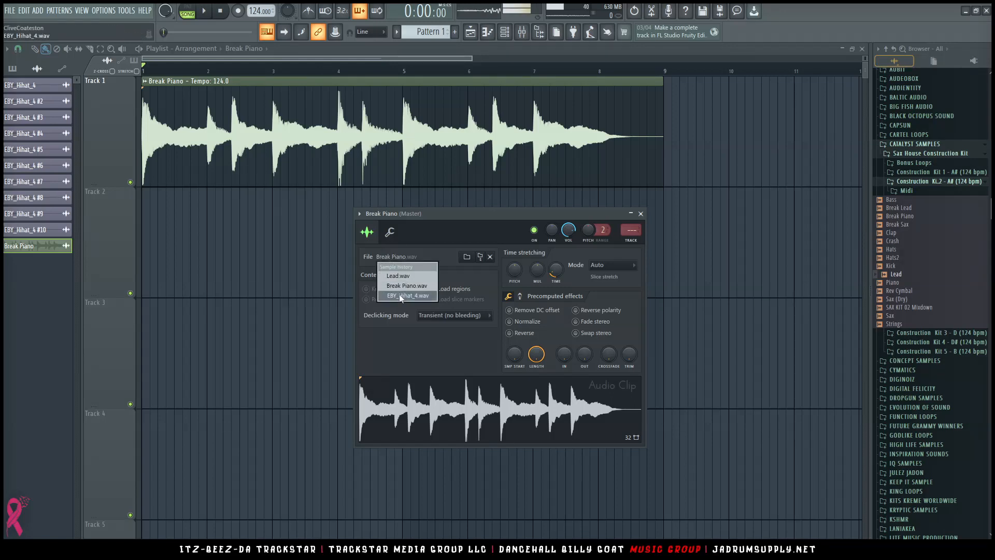
left_click(406, 291)
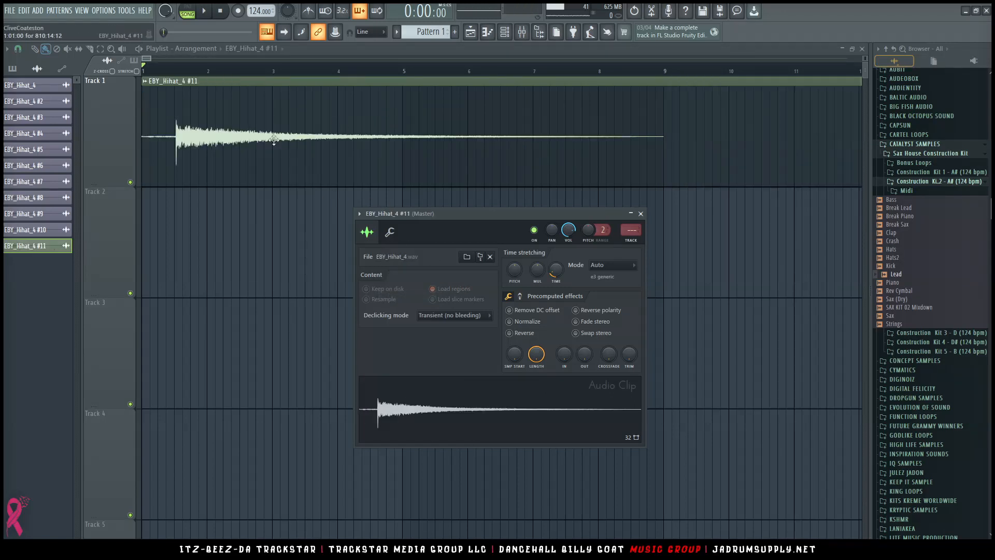
left_click(395, 256)
left_click(400, 294)
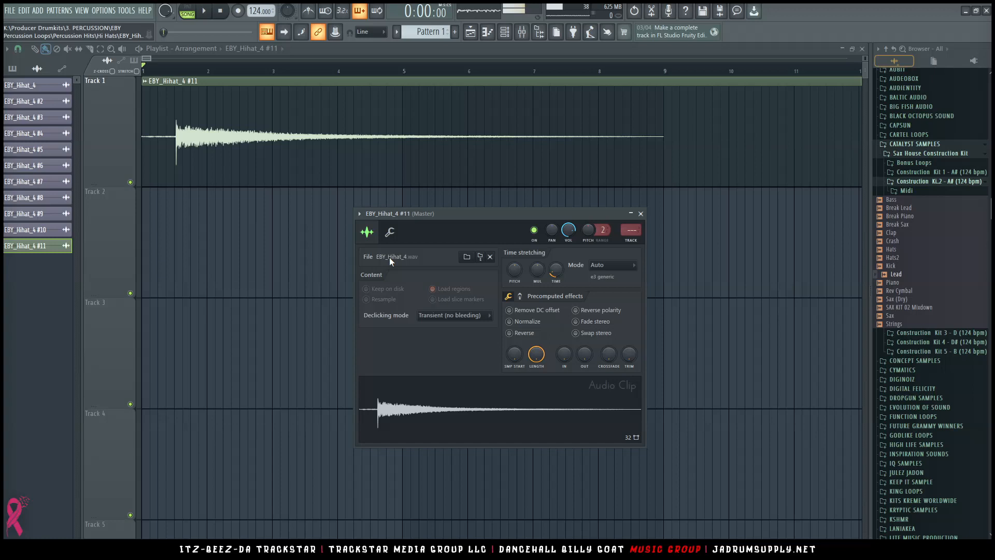
left_click(390, 257)
left_click(417, 287)
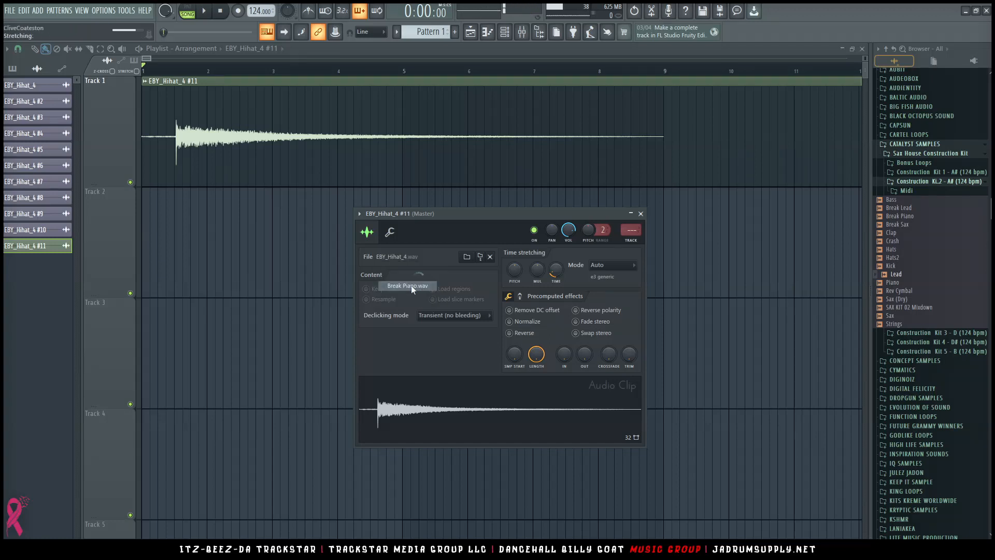
left_click(641, 214)
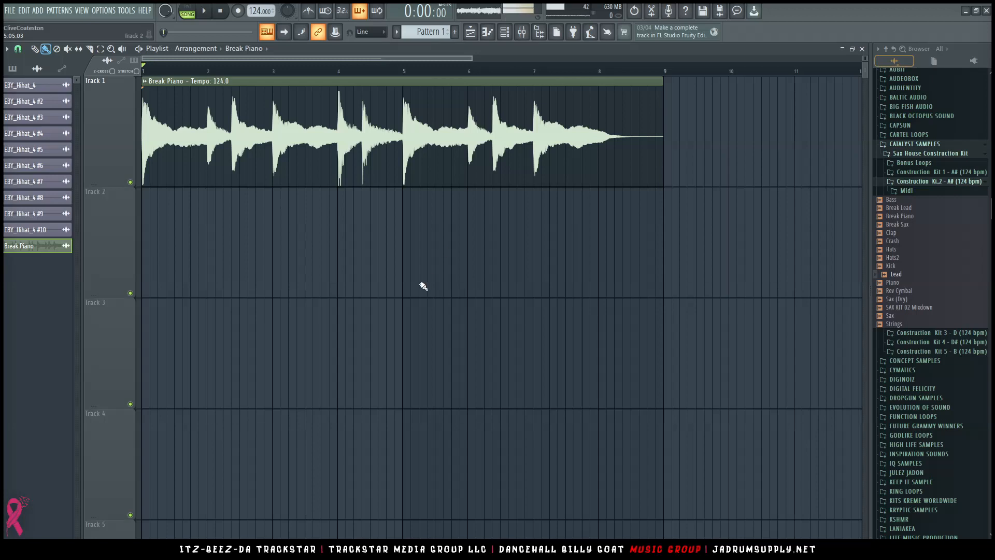
Step: Slice the Break Piano clip at about bar 4.5 and just after bar 5, and delete the middle piece
key("c")
left_click(373, 139)
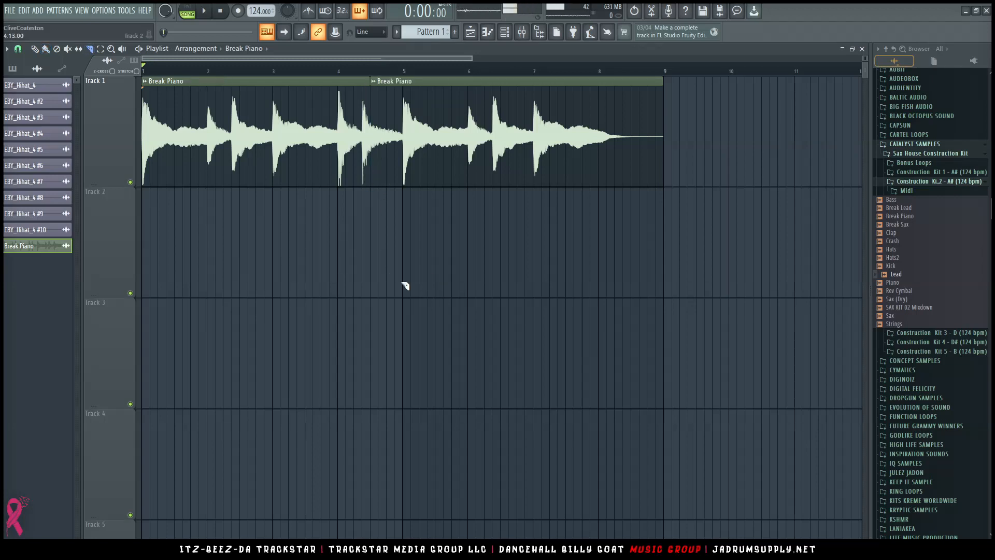
left_click(406, 138)
left_click(406, 138)
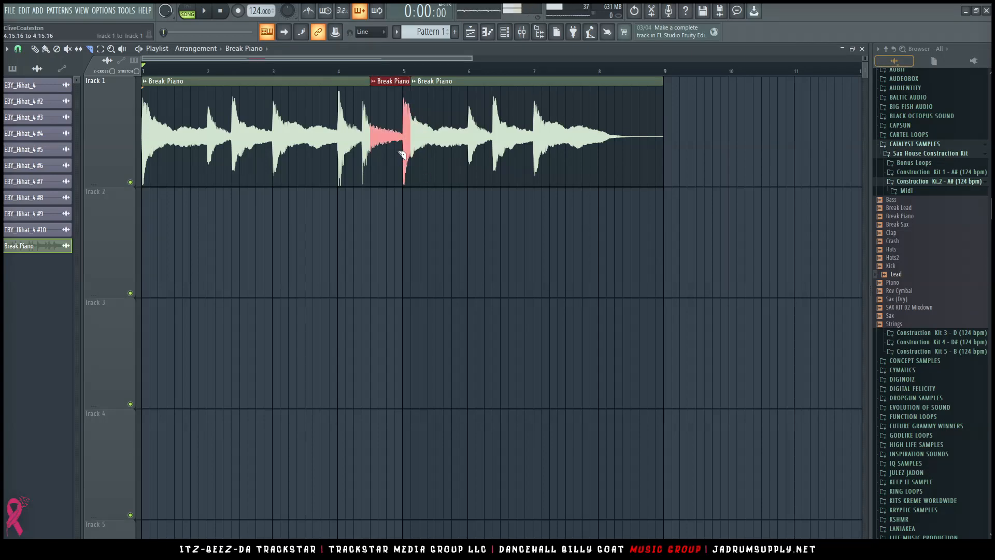
key("Delete")
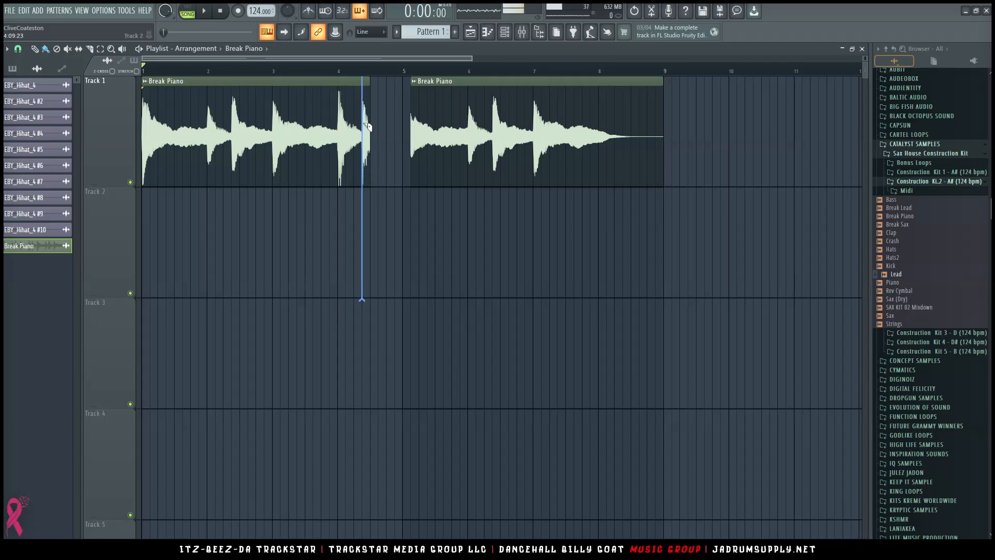
Step: Slice off the end of the first Break Piano piece at about bar 4.4 and select the second piece
left_click_drag(368, 147, 369, 192)
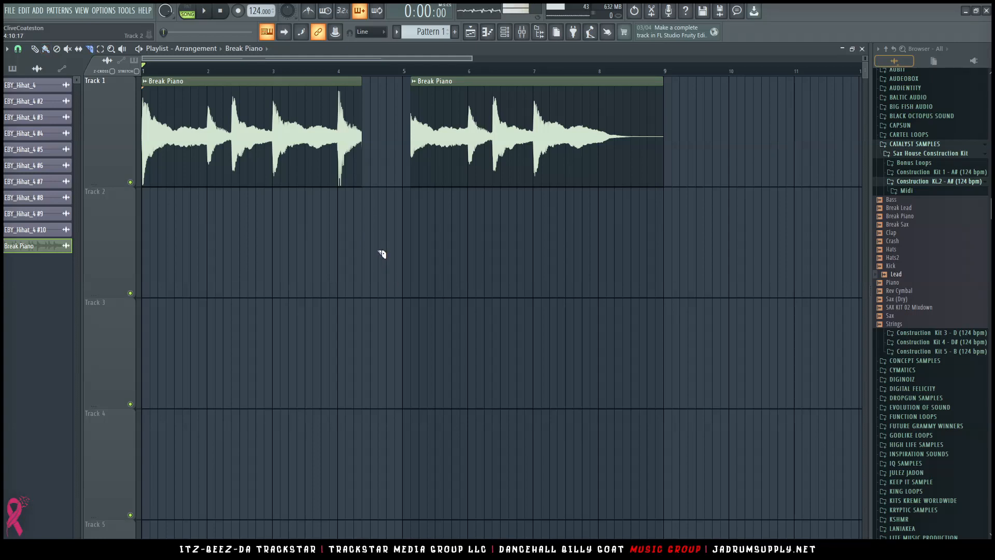
left_click_drag(352, 239, 539, 265)
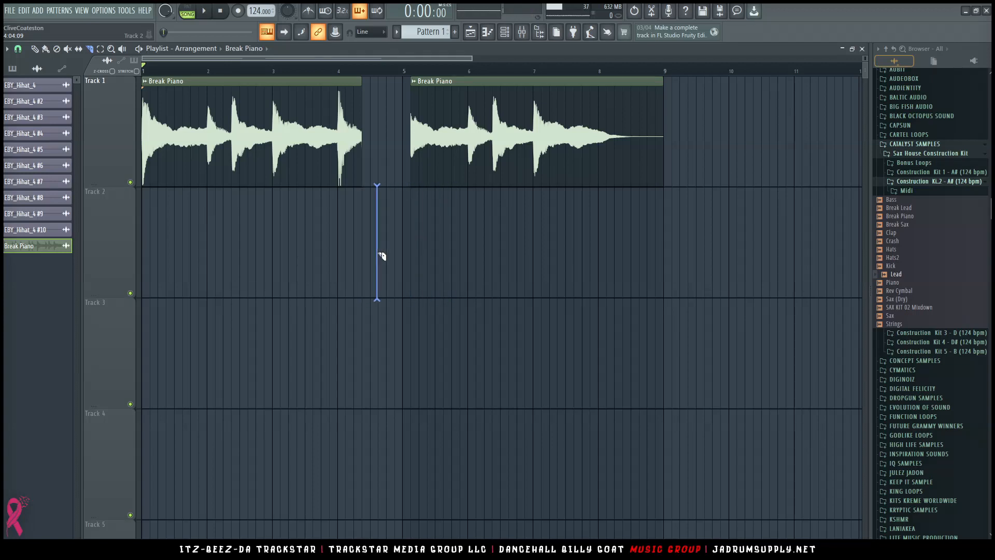
left_click_drag(625, 199, 664, 179)
left_click(622, 159, "ctrl")
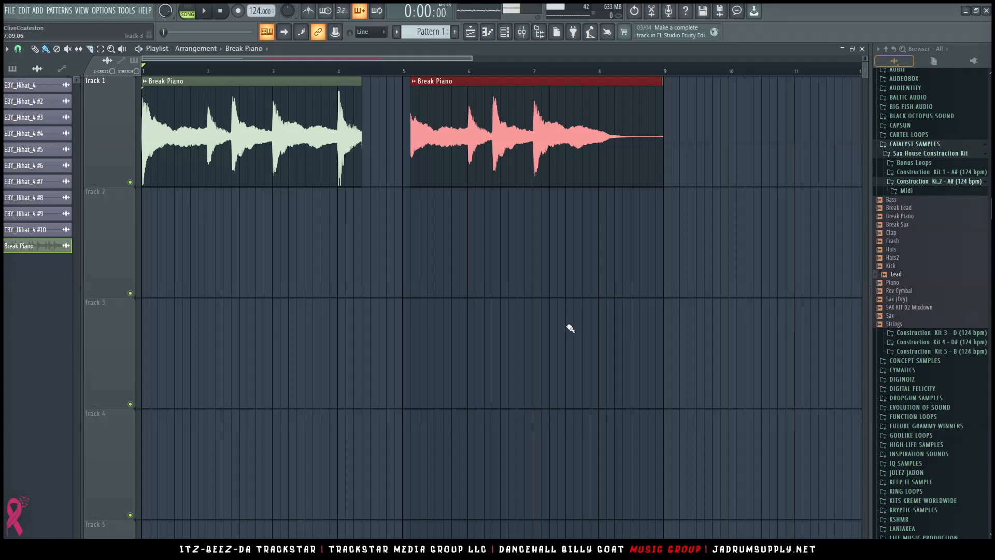
Step: Toggle the playlist's picker panel off and on repeatedly, leaving it shown
key("alt+p")
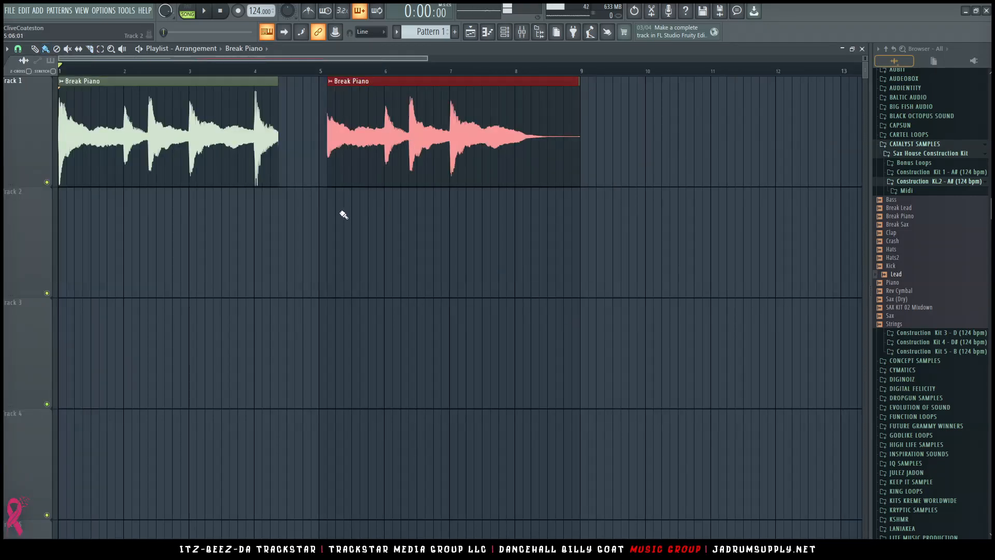
key("alt+p")
key("alt+p")
key("alt+p")
key("alt+p")
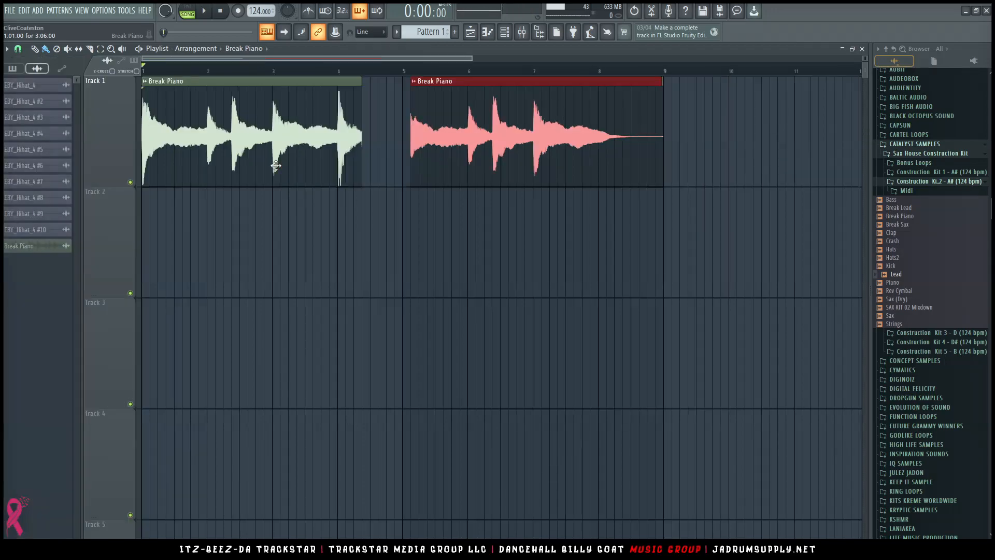
key("alt+p")
key("alt+p")
key("alt+p")
key("alt+p")
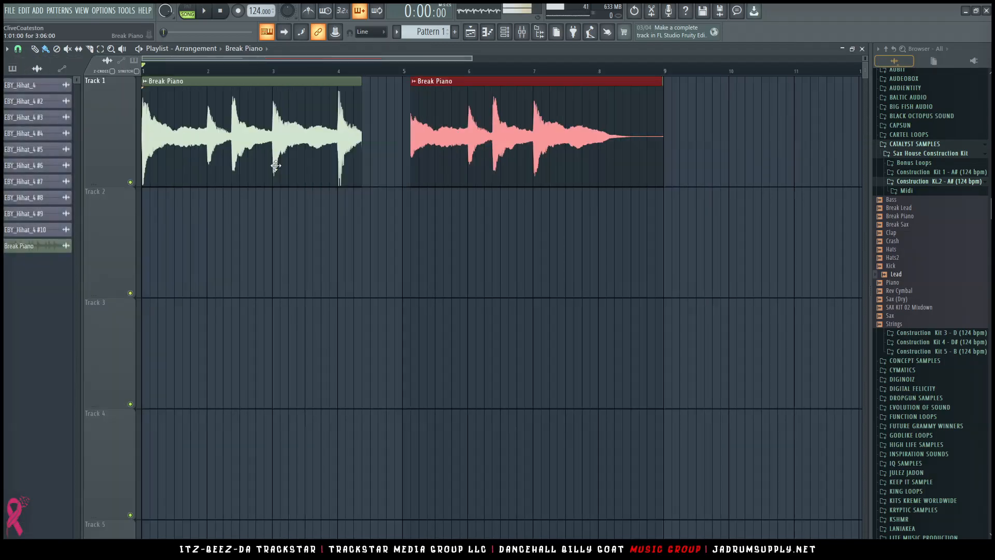
key("alt+p")
key("alt+p")
key("alt+p")
key("alt+p")
key("alt+p")
key("alt+p")
key("alt+p")
key("alt+p")
key("alt+p")
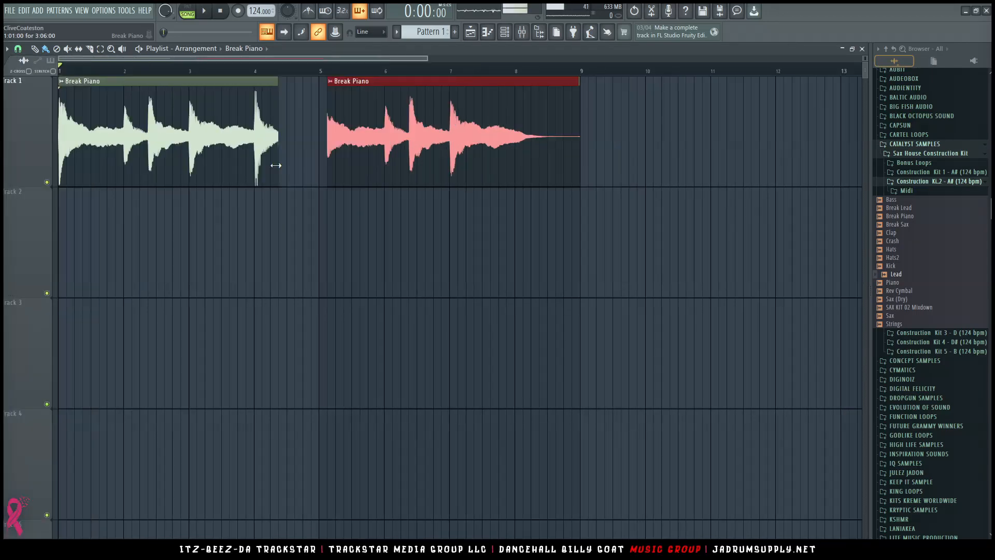
key("alt+p")
key("alt+p")
key("alt+p")
key("alt+p")
key("alt+p")
key("alt+p")
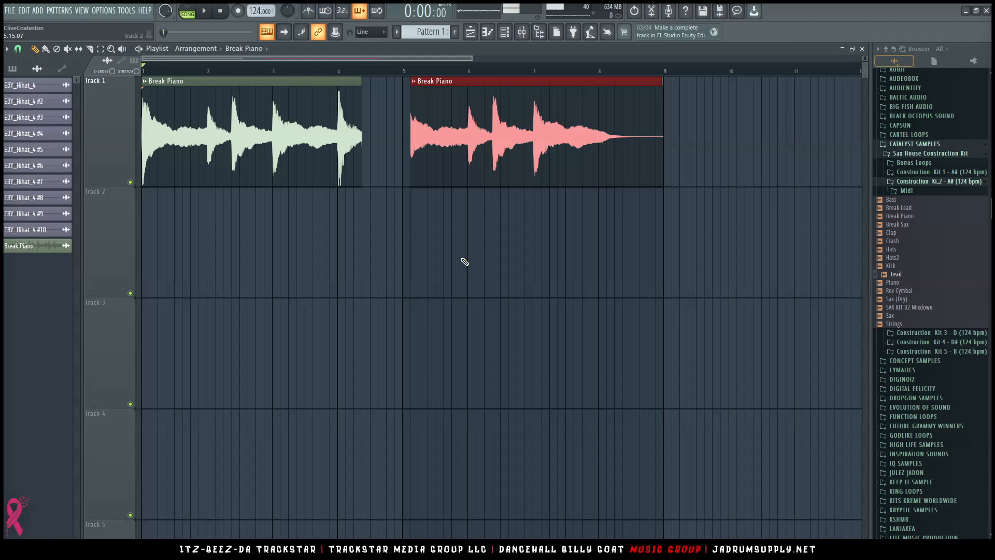
Step: Mute the second Break Piano clip, deselect it, play the arrangement from about bar 6, and stop playback
key("alt+m")
key("ctrl+d")
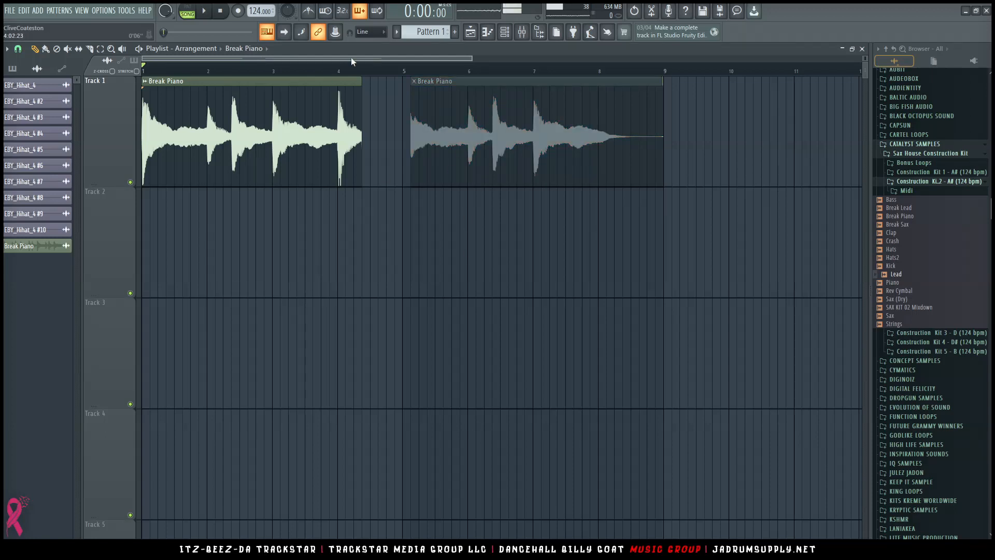
left_click(477, 67)
key("space")
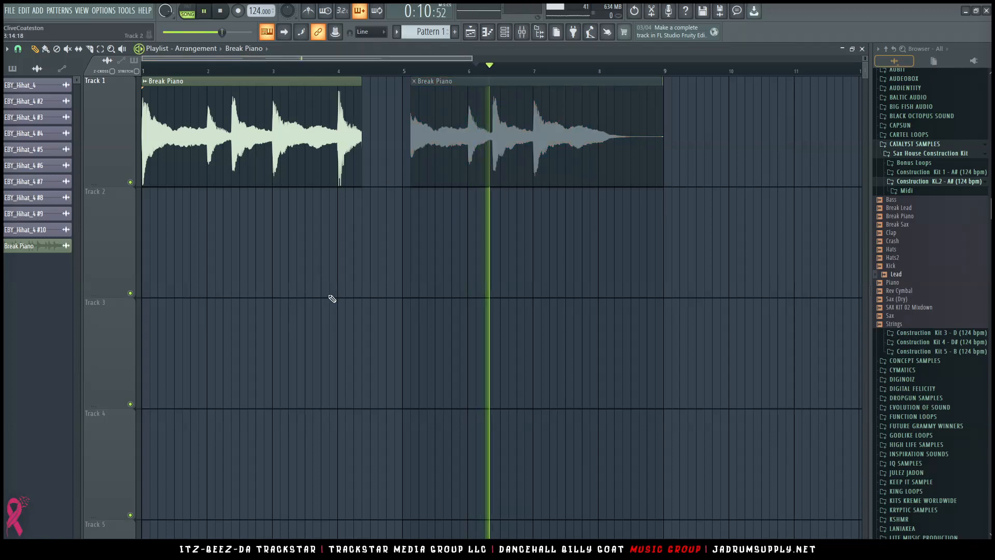
key("space")
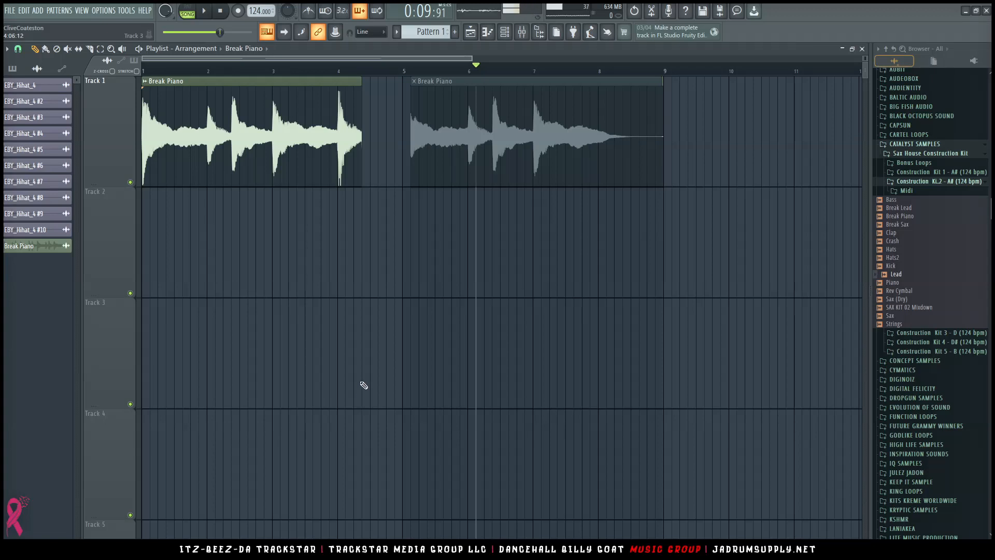
Step: Mute the remaining clip and toggle the two Break Piano clips' mute in turn, leaving only the first one active
key("alt+m")
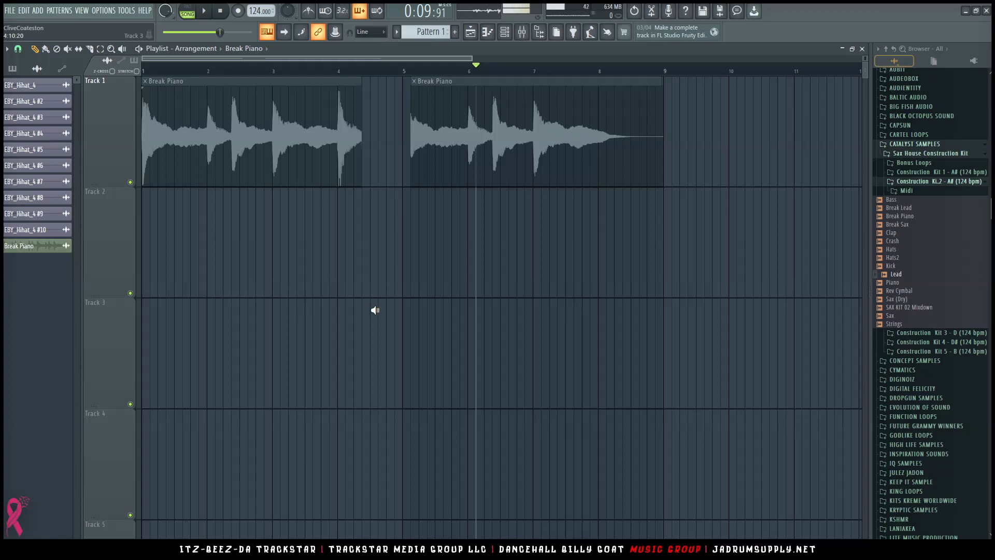
left_click(181, 172)
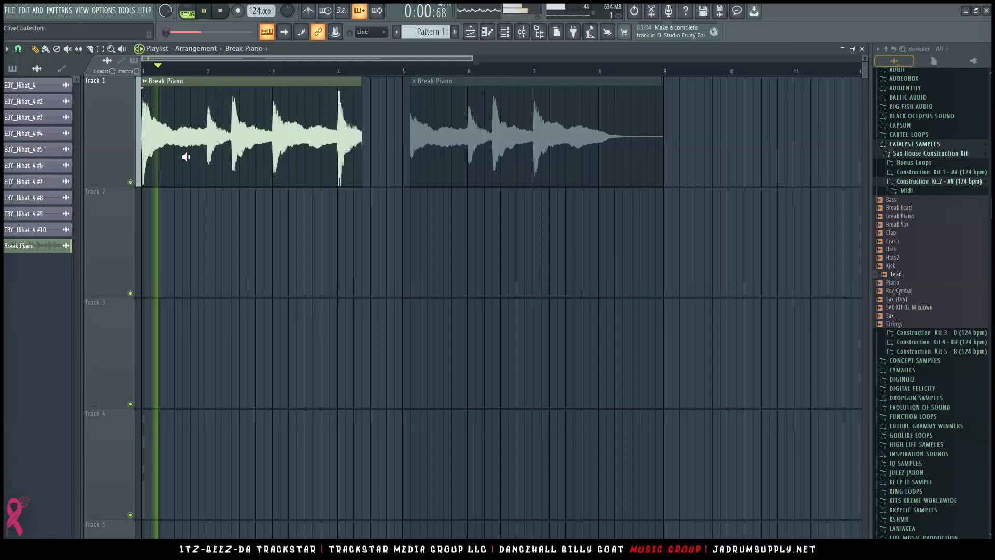
left_click(434, 175)
left_click(323, 174)
left_click(464, 169)
left_click(327, 168)
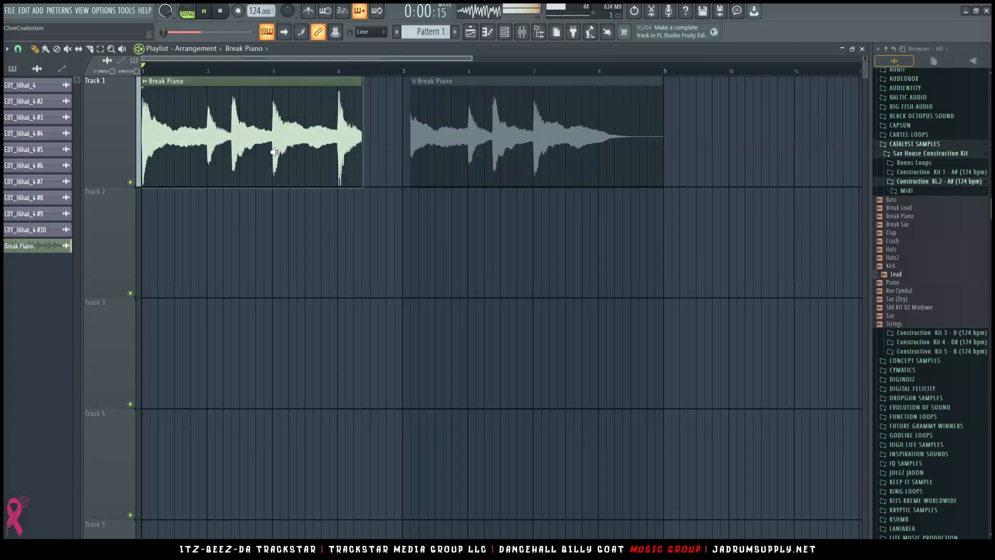
Step: Open the Break Piano channel in the piano roll and examine the ghost notes around C5
left_click(504, 32)
right_click(513, 240)
left_click(516, 242)
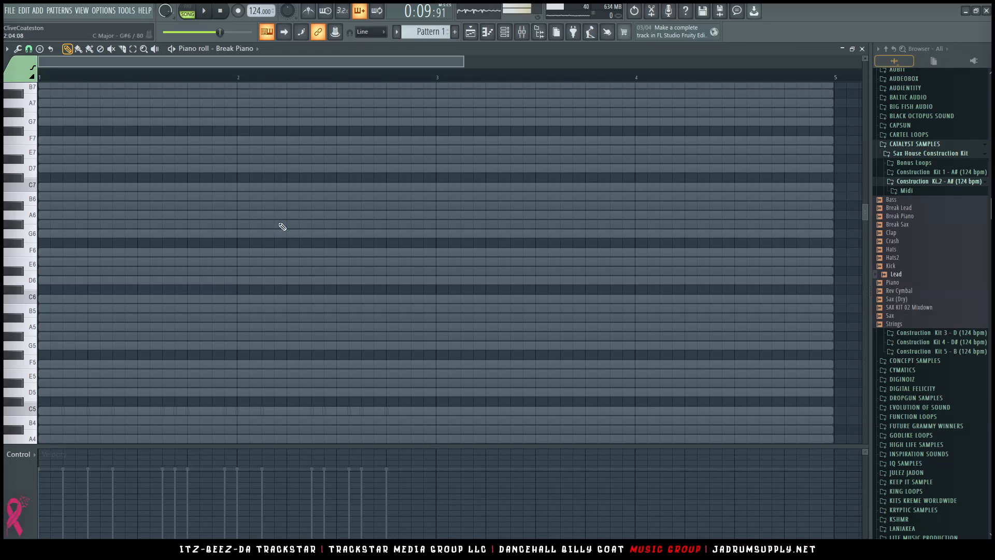
scroll(237, 237, "down", 2)
mouse_move(231, 232)
left_mouse_down()
mouse_move(513, 237)
mouse_move(162, 228)
mouse_move(488, 242)
mouse_move(286, 233)
left_mouse_up()
Step: Fill the EBY_Hihat_4 #3 channel's whole step row, check its ghost notes in the piano roll, and return to the playlist
left_click(505, 32)
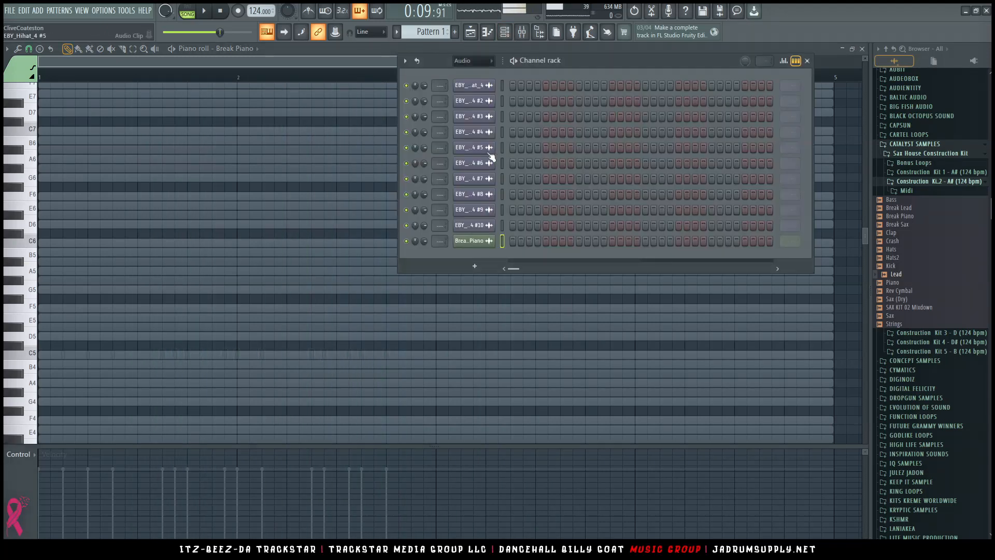
left_click(470, 117)
left_click(514, 117)
left_click_drag(519, 116, 807, 126)
left_click(576, 408)
mouse_move(611, 346)
left_mouse_down()
mouse_move(256, 347)
mouse_move(86, 331)
mouse_move(427, 348)
mouse_move(32, 355)
mouse_move(393, 351)
left_mouse_up()
left_click_drag(399, 351, 204, 361)
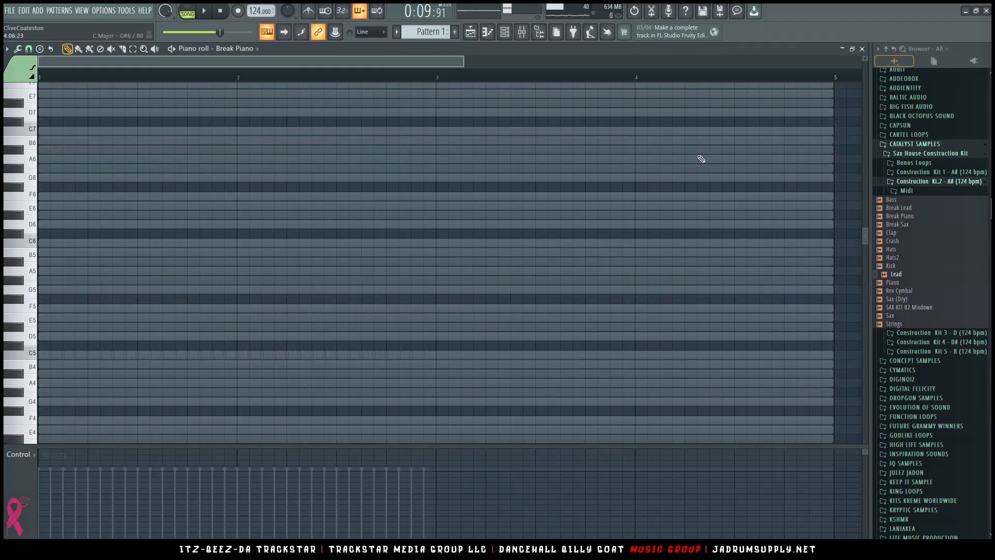
left_click(505, 32)
left_click(470, 32)
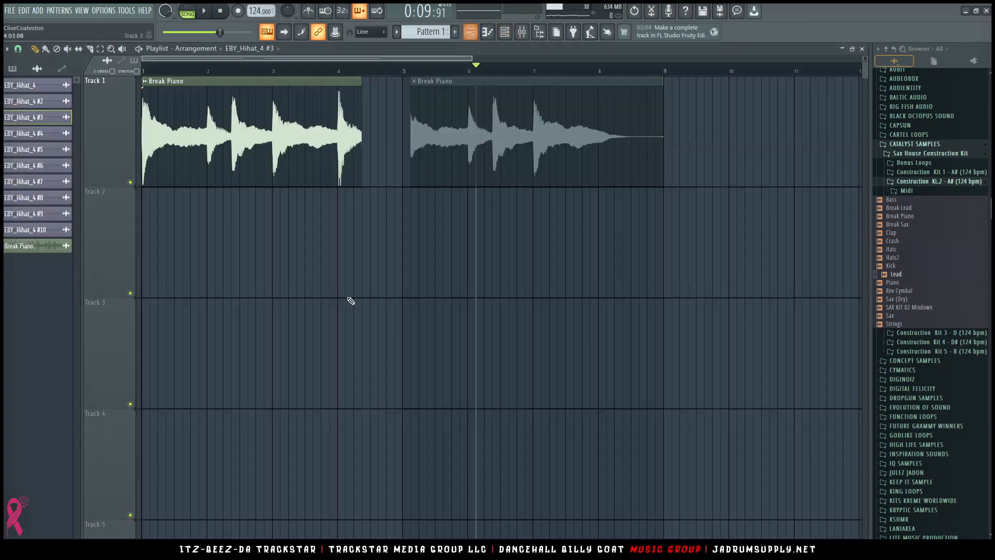
Step: Unmute the second Break Piano clip and clear the selection
left_click(502, 177)
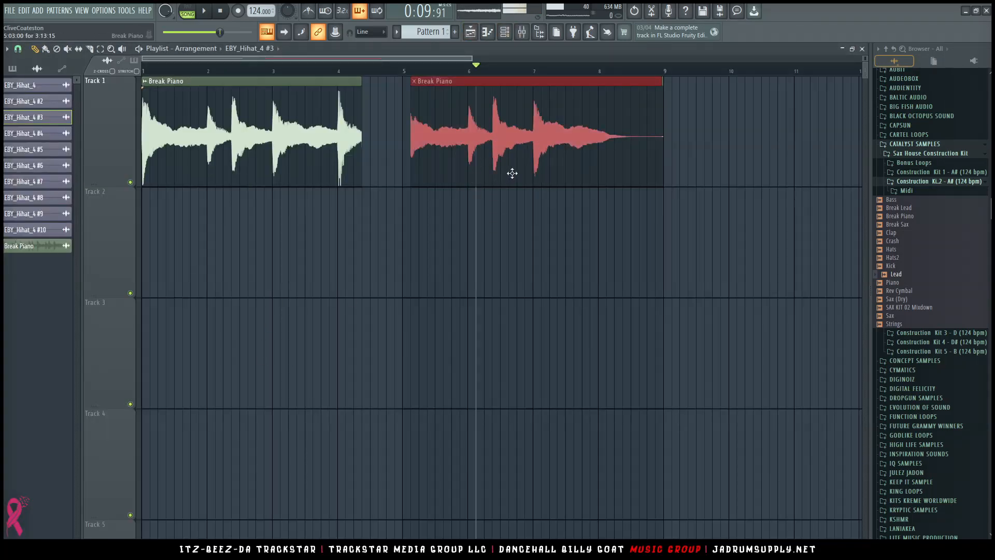
key("alt+shift+m")
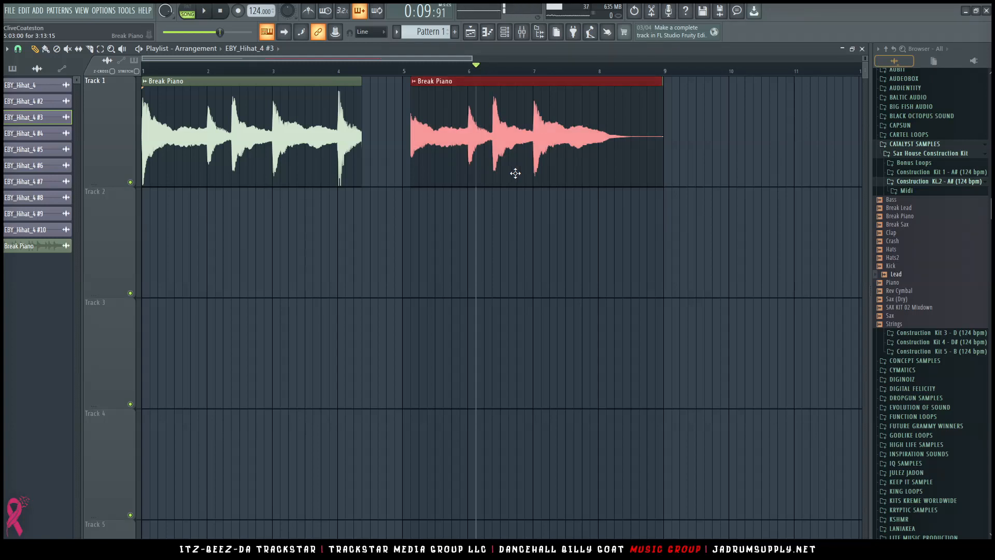
left_click(500, 246, "ctrl")
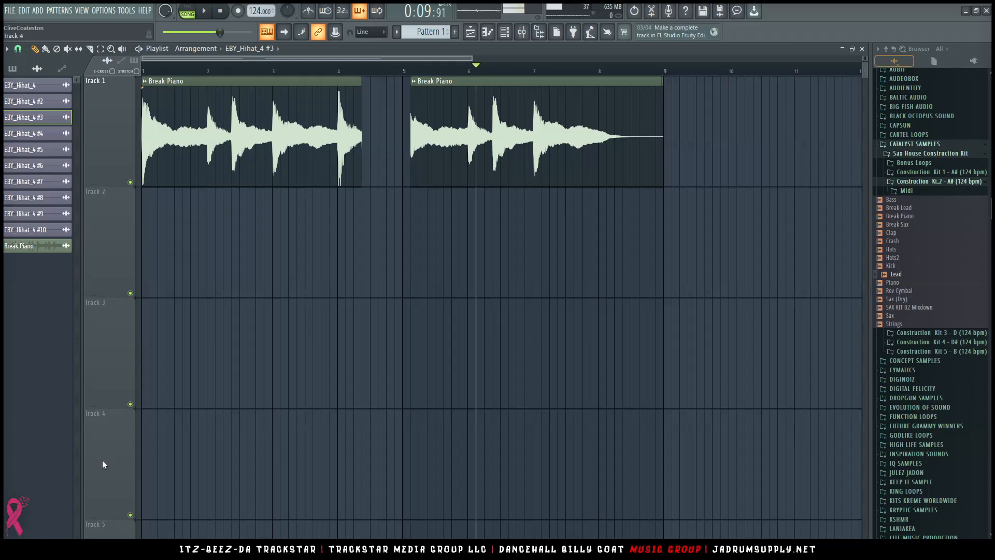
Step: Dismiss the Track 4 options and select playlist Tracks 1 to 4 together
right_click(102, 461)
left_click(422, 277)
left_click(113, 471)
left_click_drag(113, 471, 131, 151)
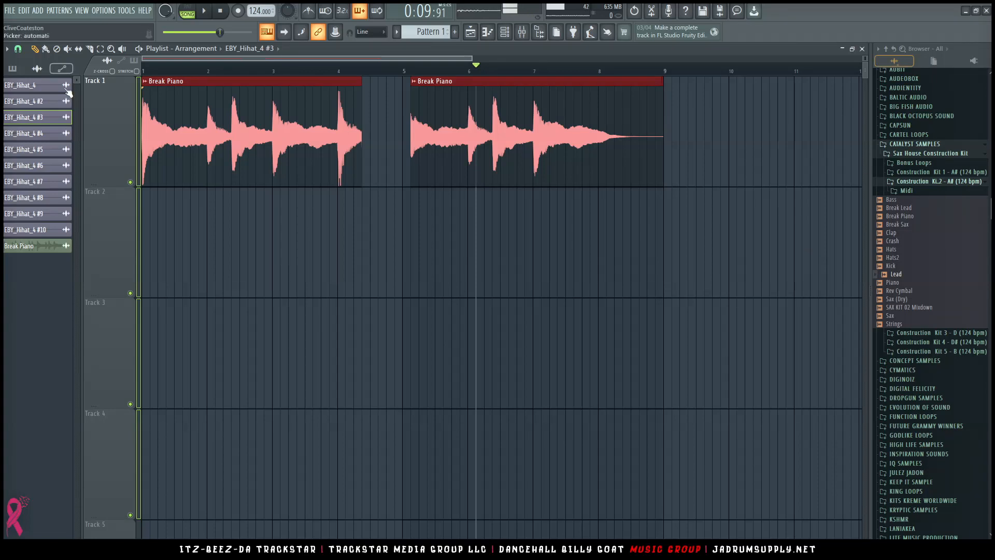
Step: Place Pattern 1 clips from the pattern picker on Tracks 2, 3, 4 and 6, each starting slightly further along
left_click(12, 69)
left_click_drag(36, 93, 162, 230)
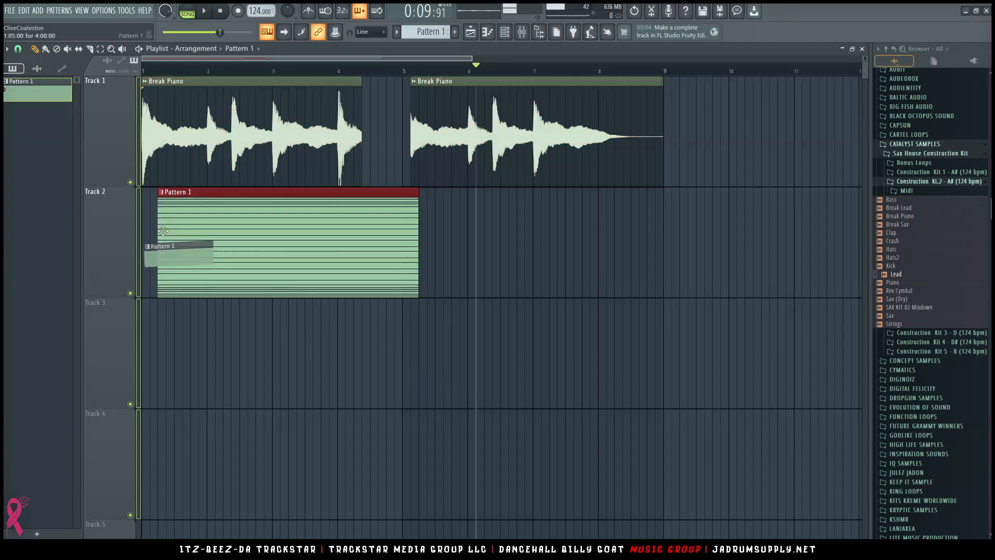
left_click(188, 357)
left_click(227, 446)
scroll(252, 449, "down", 4)
left_click(261, 246)
scroll(262, 247, "up", 4)
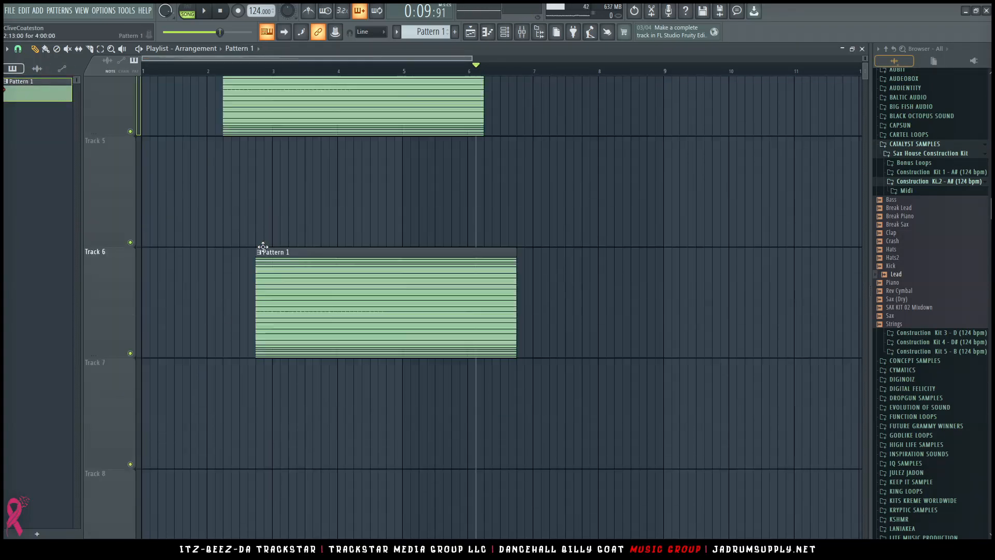
Step: Select the Pattern 1 clips across the tracks and make the clip on Track 6 unique
left_click_drag(428, 478, 238, 174)
left_click_drag(138, 239, 136, 461)
scroll(180, 404, "down", 3)
left_click(274, 332, "ctrl+shift")
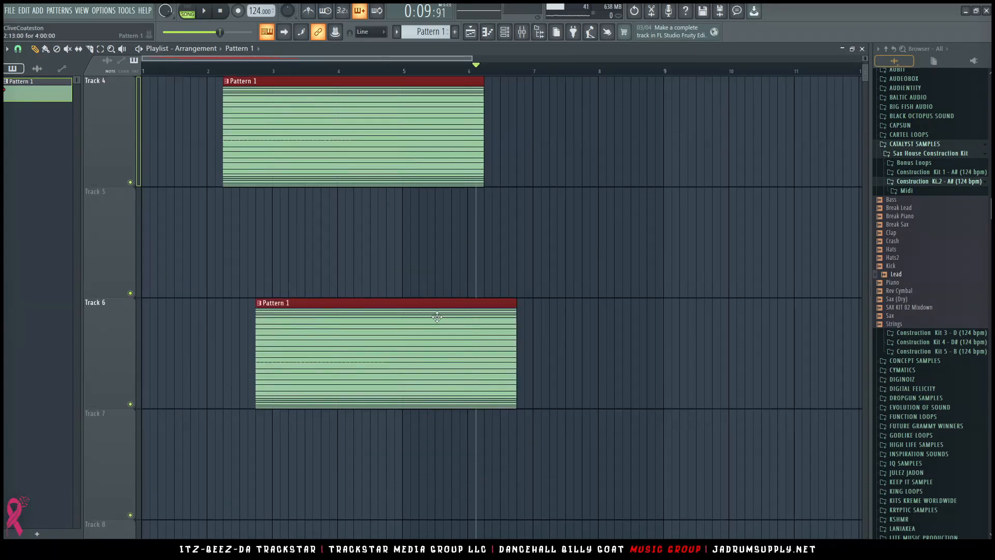
left_click(259, 303)
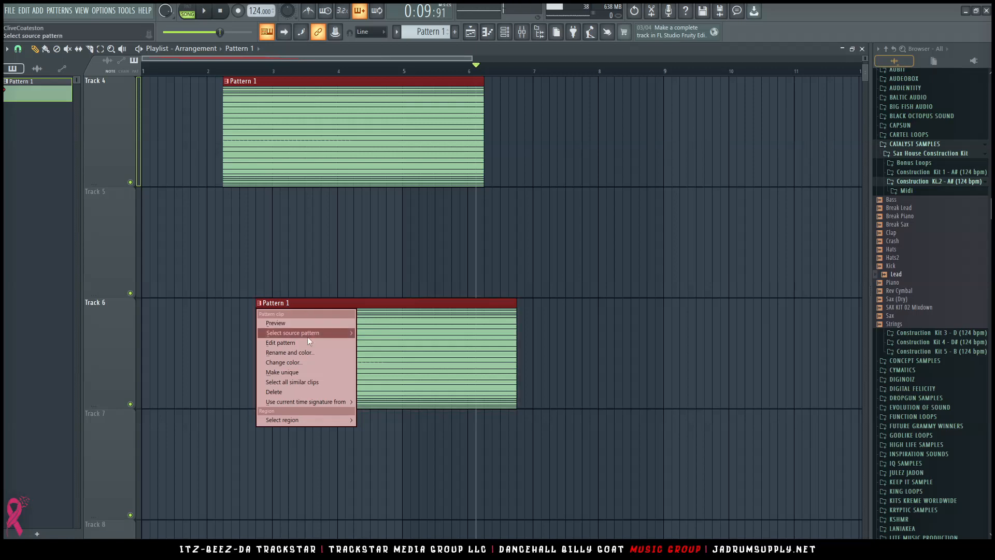
left_click(305, 370)
Step: Make the Pattern 1 clips on Track 3 and Track 4 unique
scroll(302, 282, "up", 3)
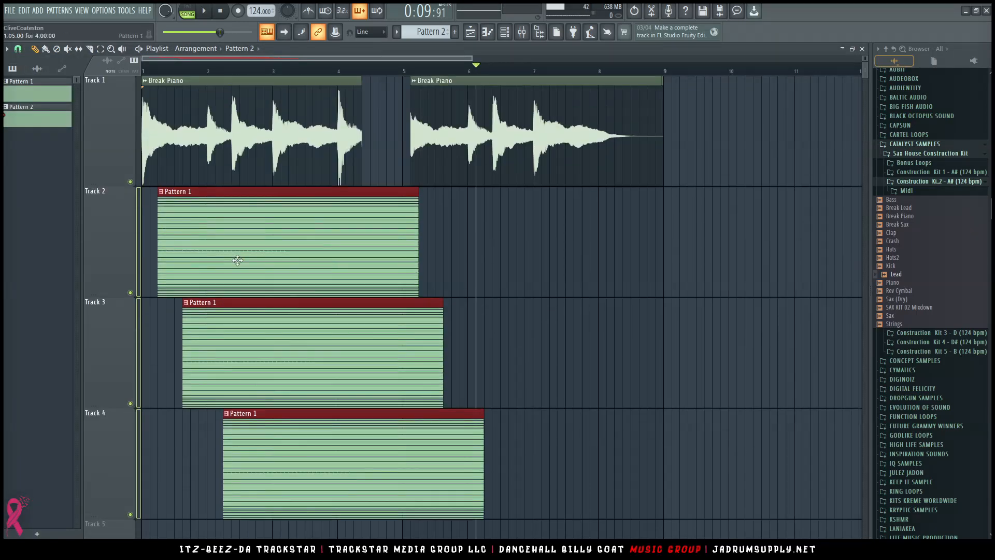
left_click(186, 304)
left_click(218, 379)
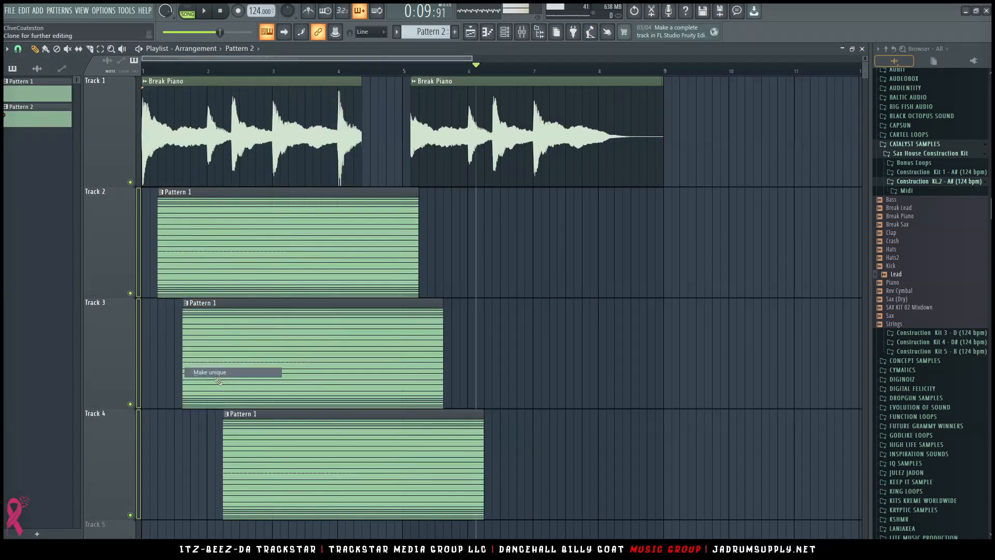
left_click(227, 416)
left_click(269, 475)
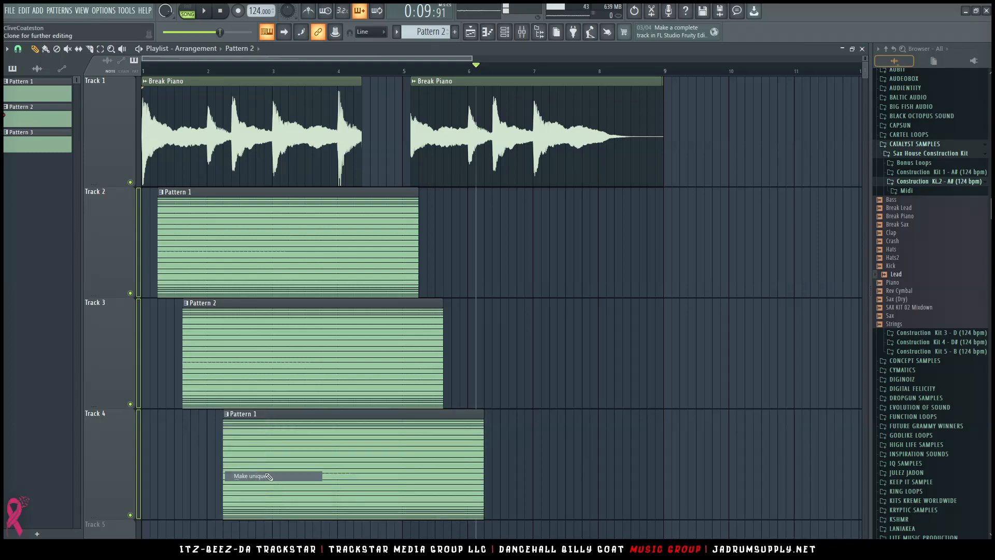
Step: Select all the pattern clips on Tracks 2 to 6 and merge them into a single pattern clip
scroll(474, 339, "down", 3)
left_click_drag(563, 456, 204, 149)
scroll(203, 149, "up", 1)
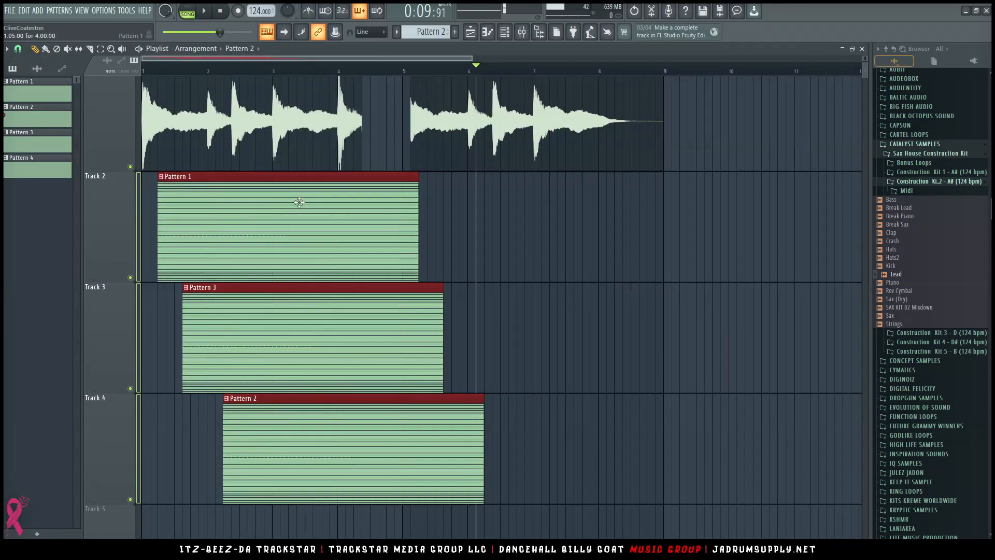
key("ctrl+g")
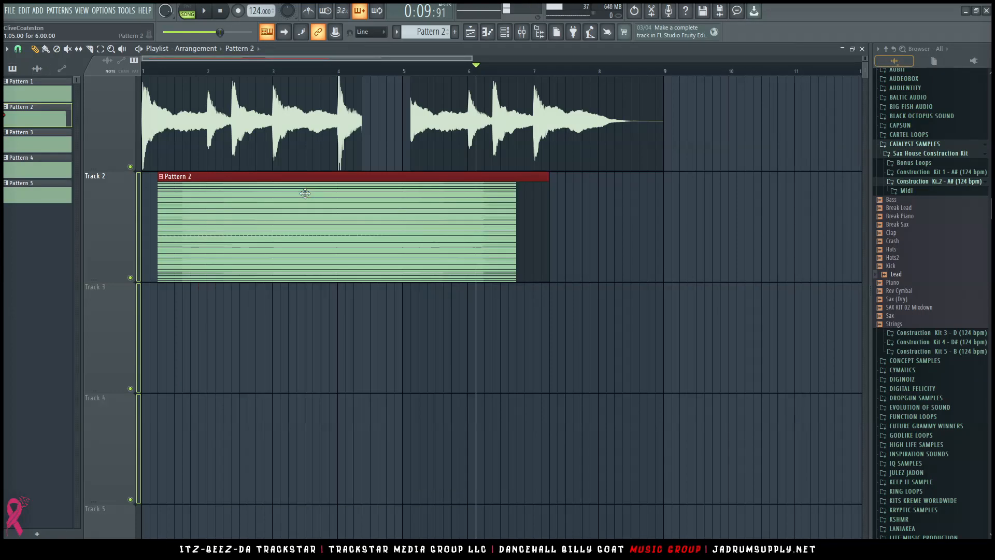
Step: Look over the merged pattern in the piano roll and channel rack, and return to the playlist
double_click(306, 216)
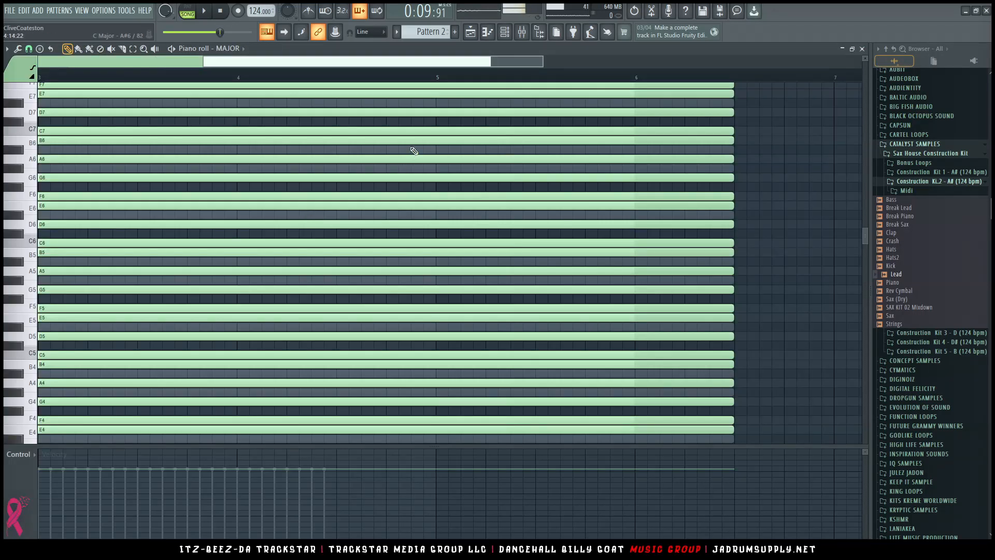
left_click(505, 31)
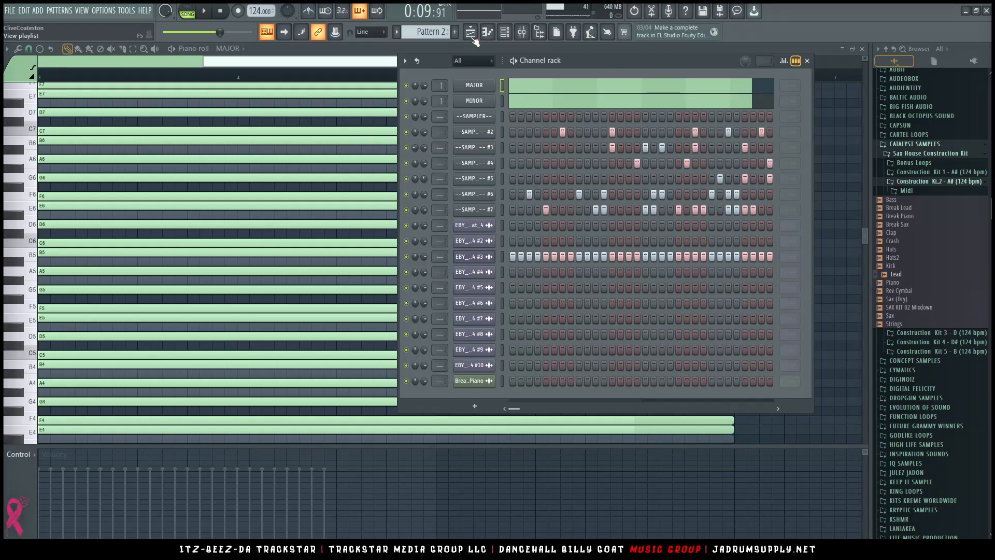
left_click(470, 31)
Step: Split Pattern 2 by channel and spread the resulting clips out over the playlist
right_click(52, 123)
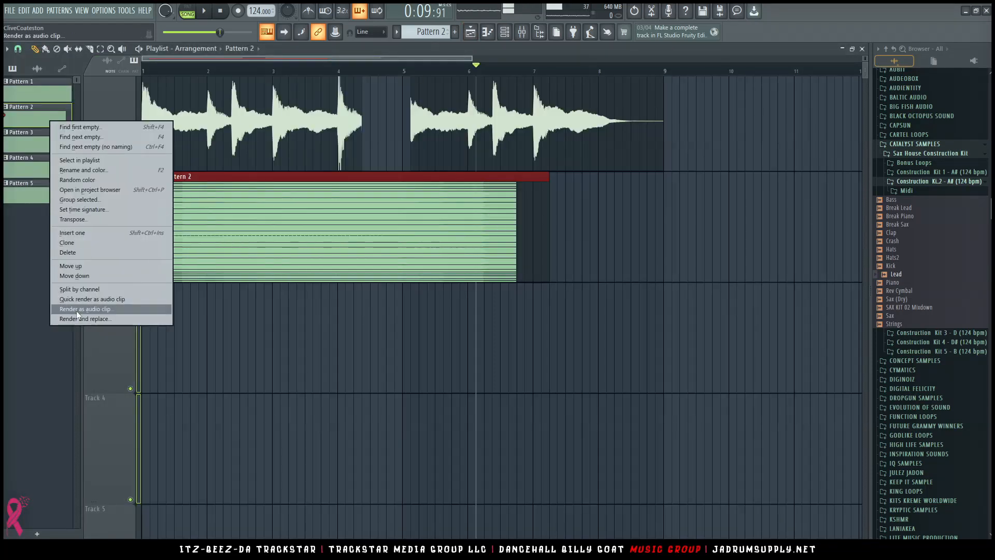
left_click(82, 291)
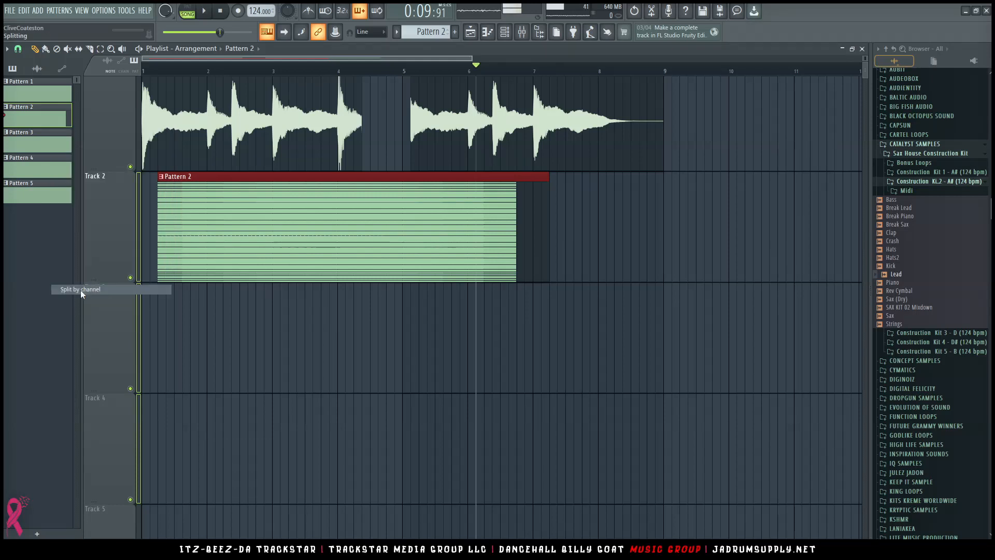
left_click_drag(288, 276, 387, 322)
left_click_drag(315, 215, 454, 198)
left_click_drag(326, 335, 271, 469)
left_click_drag(403, 334, 647, 366)
left_click_drag(354, 316, 240, 298)
left_click_drag(366, 310, 375, 195)
left_click_drag(370, 306, 624, 373)
left_click_drag(370, 332, 263, 482)
Step: Select all channels in the channel rack and route them to consecutive mixer tracks starting at Insert 8
left_click(522, 33)
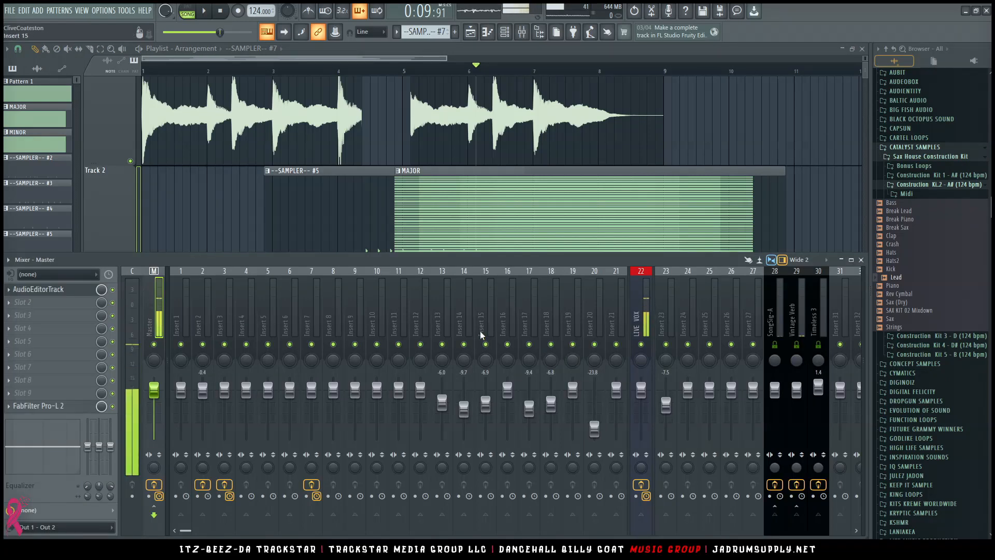
key("F6")
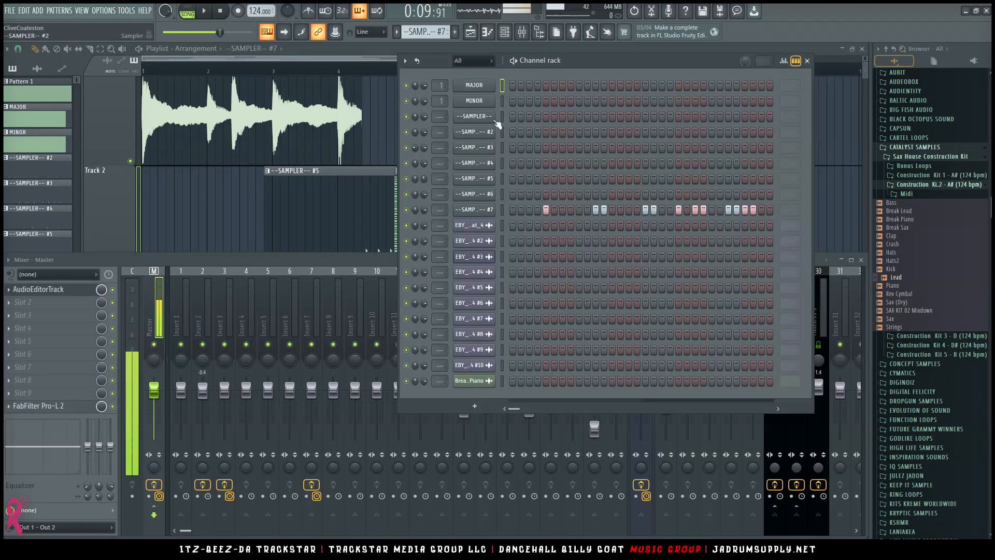
left_click(329, 311)
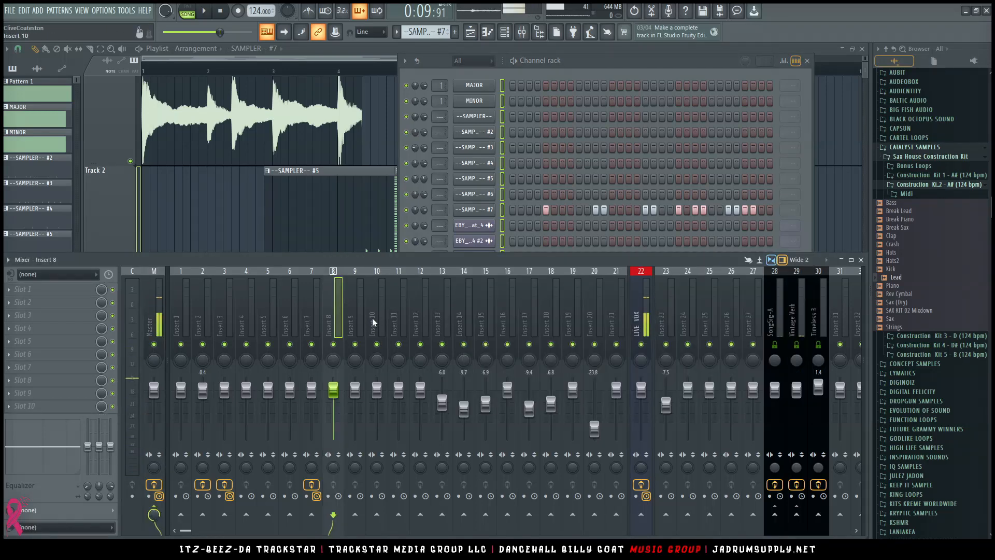
key("ctrl+l")
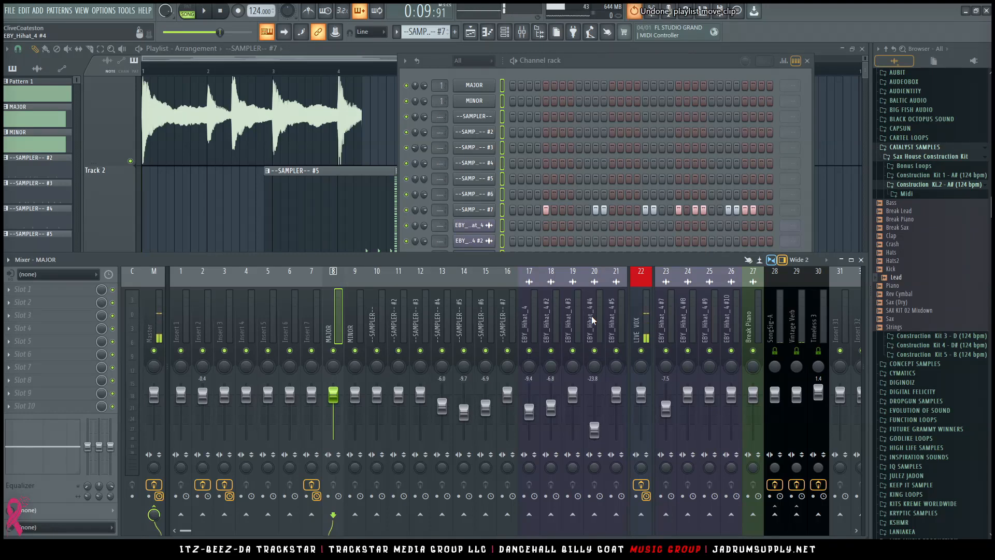
Step: Undo the latest playlist clip moves
key("ctrl+z")
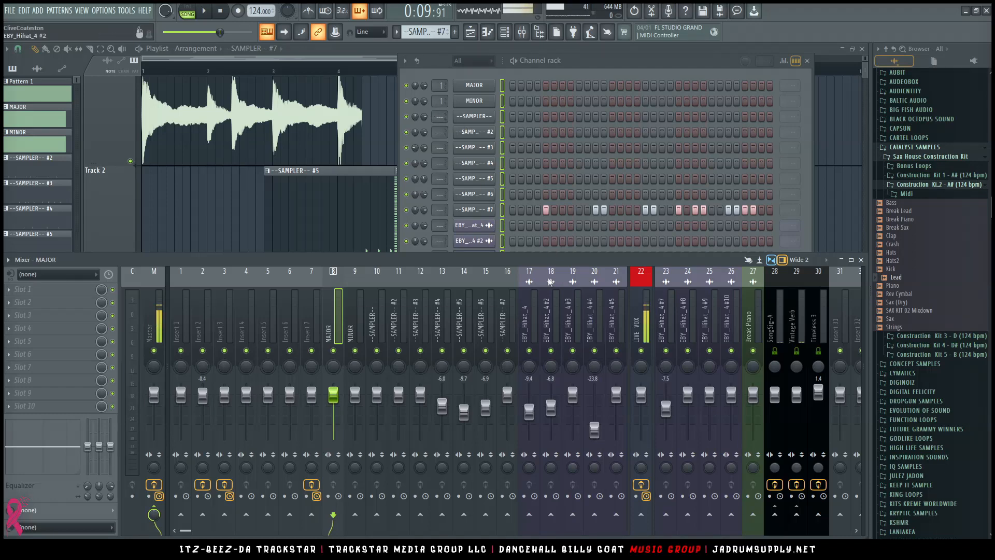
key("ctrl+z")
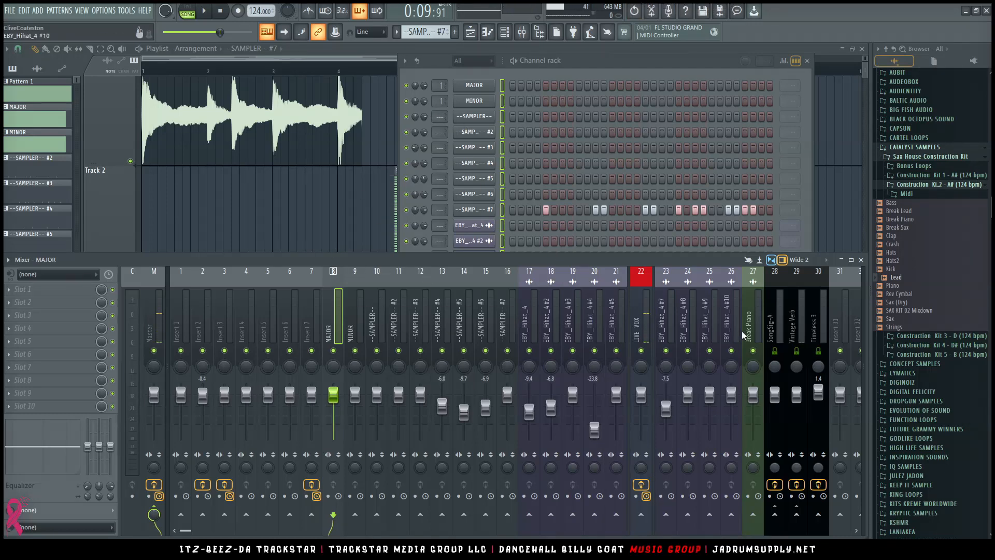
Step: Reset mixer tracks 8 to 21 and 23 to 27 to their defaults, and select Insert 7
left_click_drag(760, 332, 666, 334)
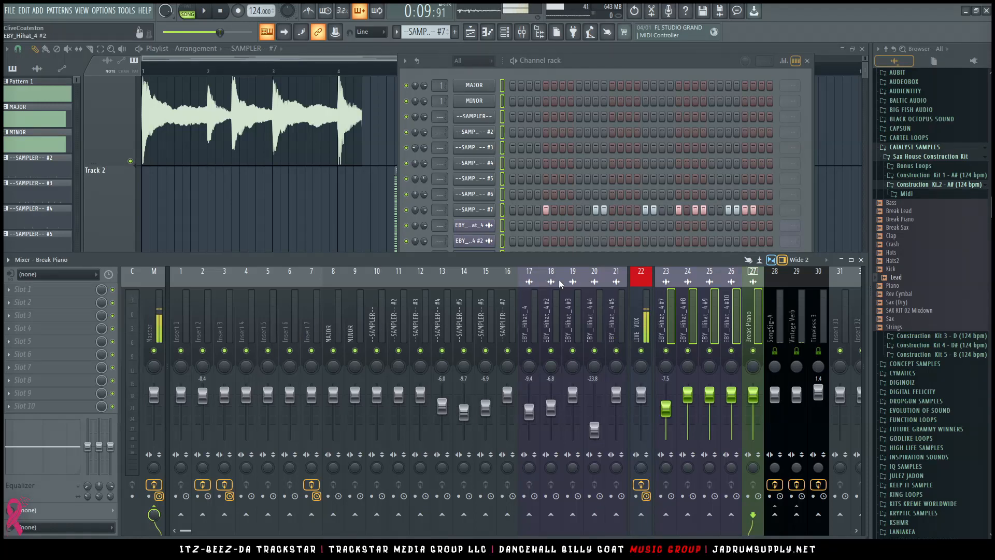
left_click_drag(614, 324, 325, 321)
right_click(403, 336)
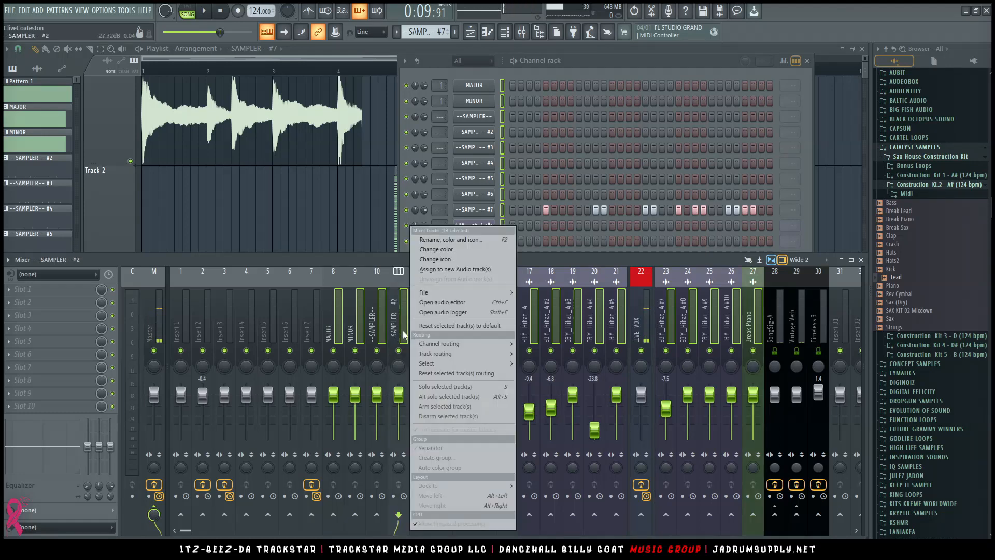
left_click(472, 325)
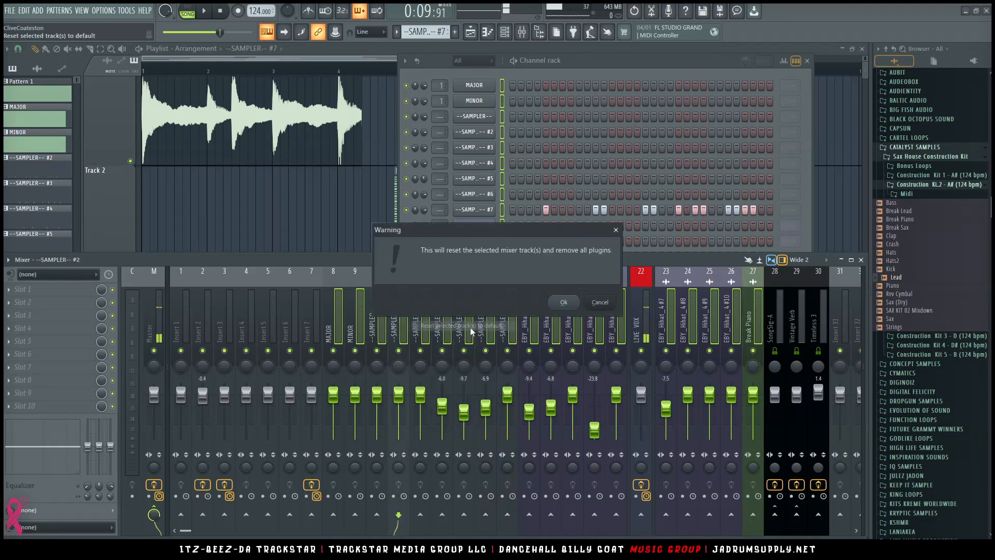
left_click(565, 302)
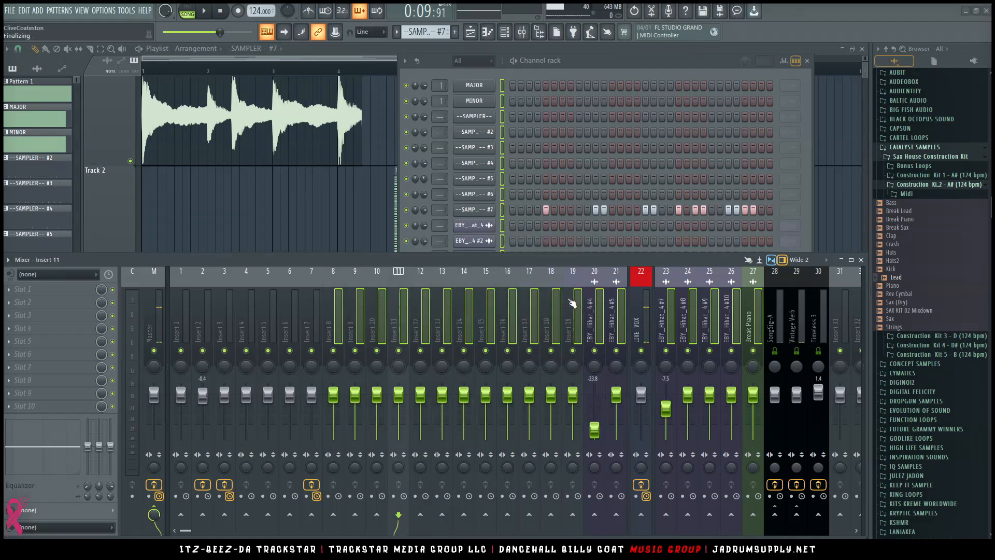
left_click(316, 297)
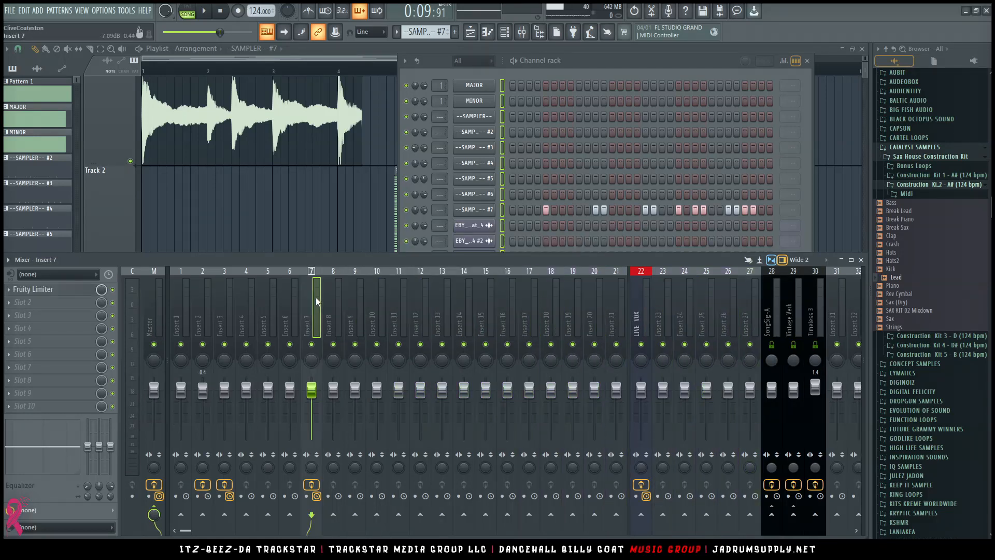
Step: Examine the whole playlist arrangement with the clips on Tracks 1 to 4 at reduced track height and a wider time range
right_click(371, 244)
right_click(370, 242, "ctrl")
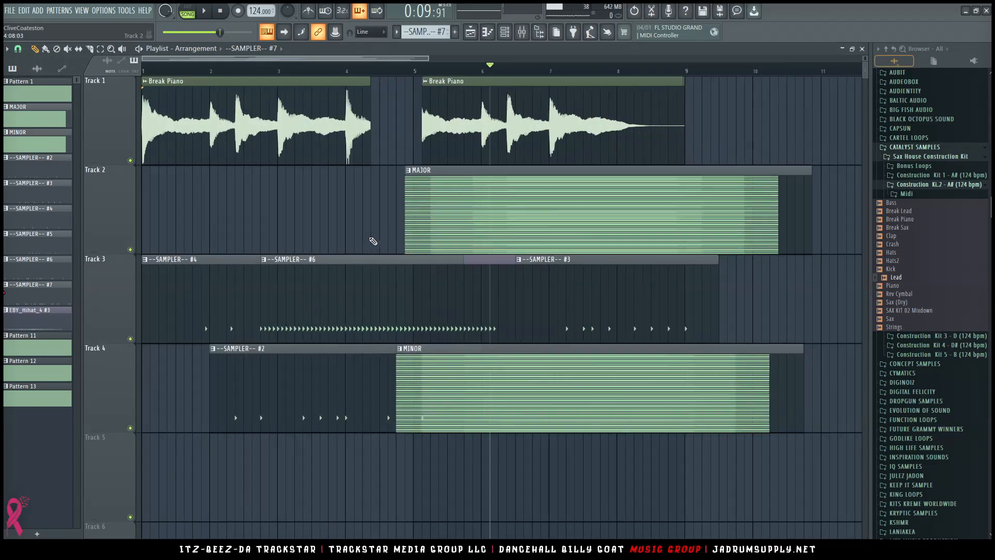
left_click(508, 34)
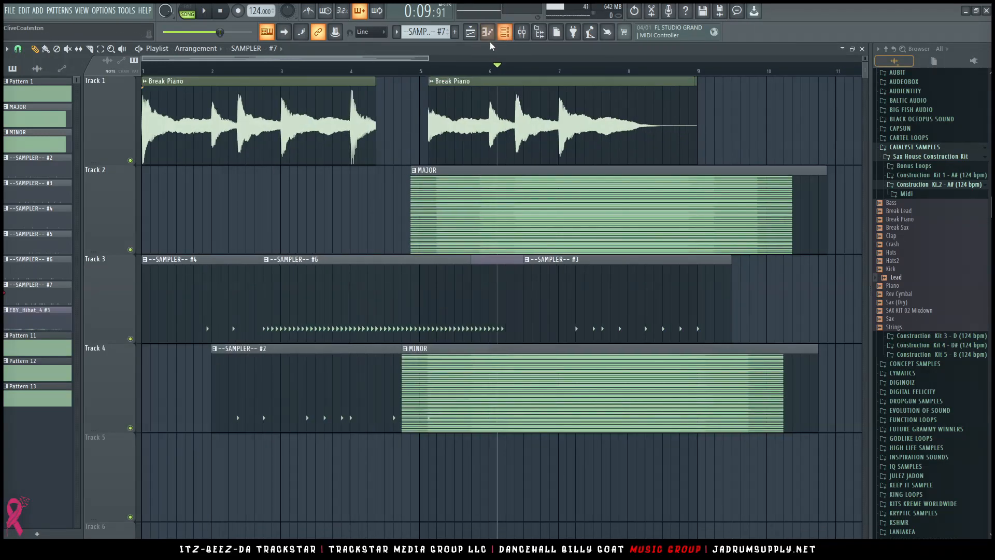
scroll(864, 58, "down", 1)
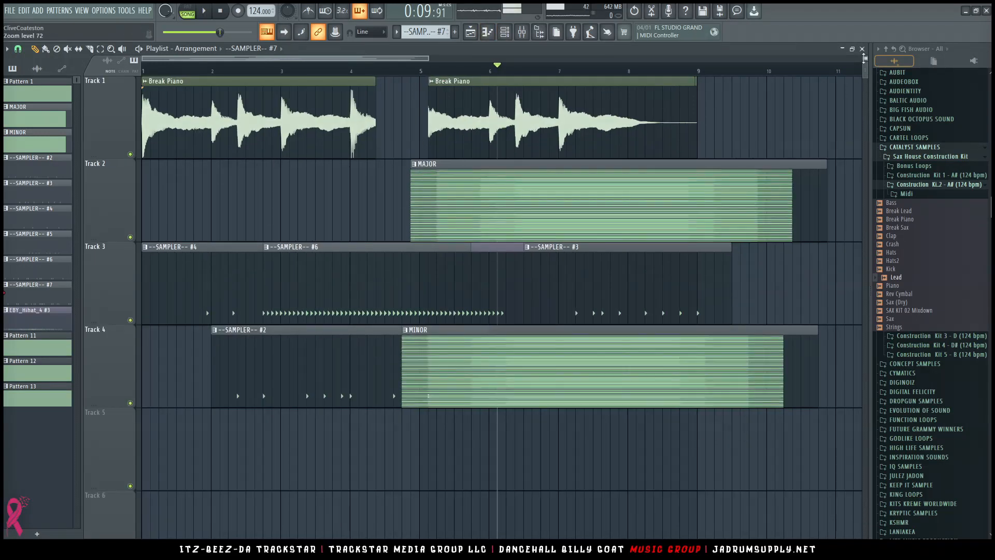
scroll(864, 58, "down", 4)
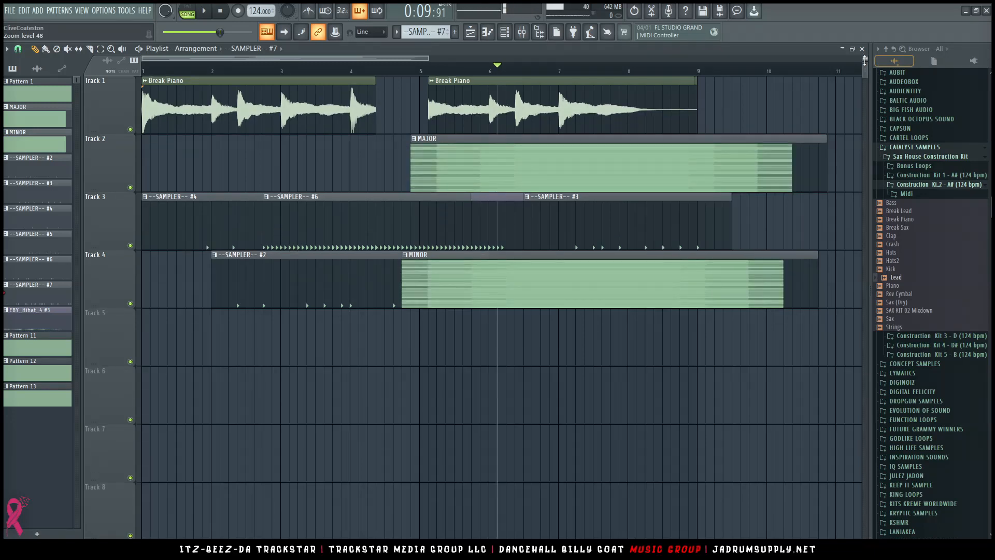
scroll(864, 58, "down", 3)
scroll(865, 59, "down", 3)
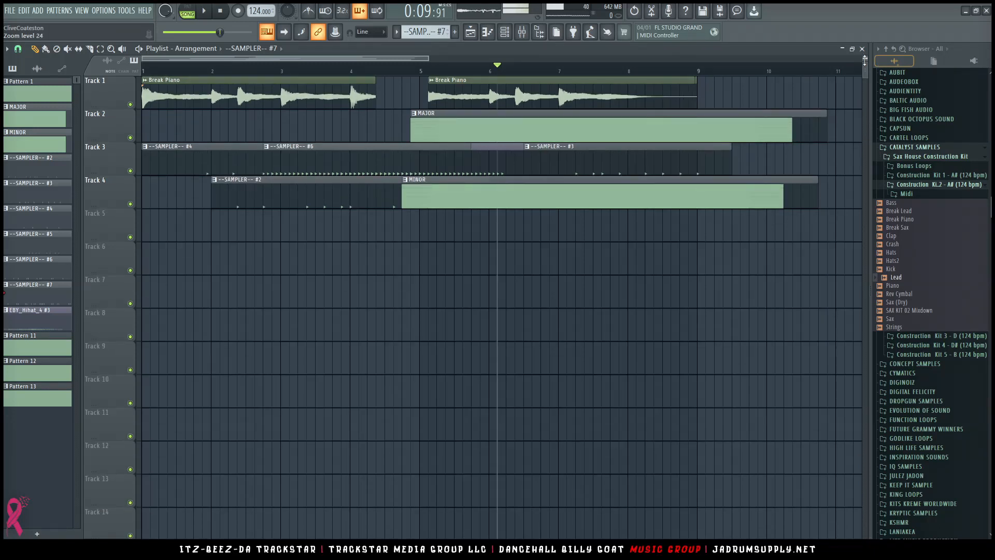
scroll(864, 59, "down", 1)
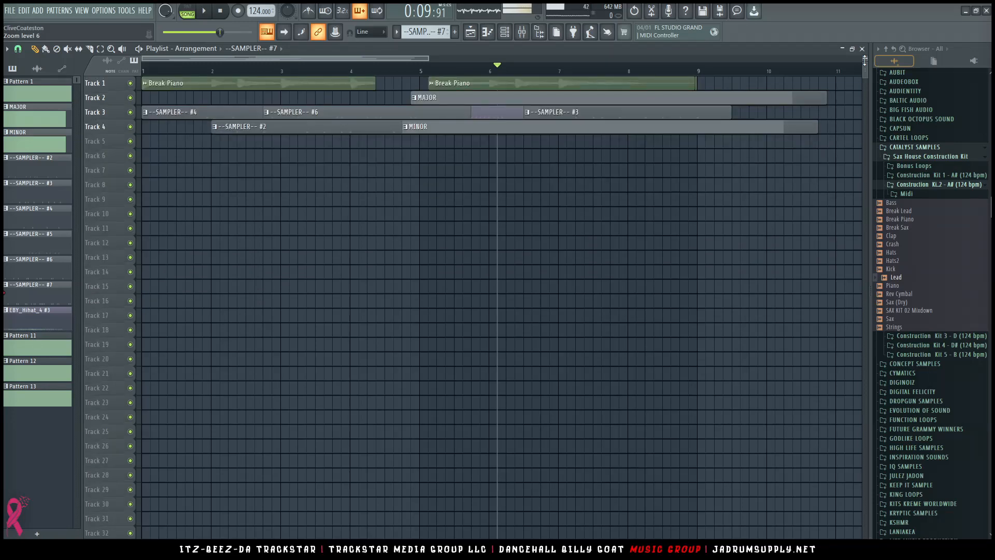
scroll(865, 60, "up", 1)
scroll(633, 71, "down", 4)
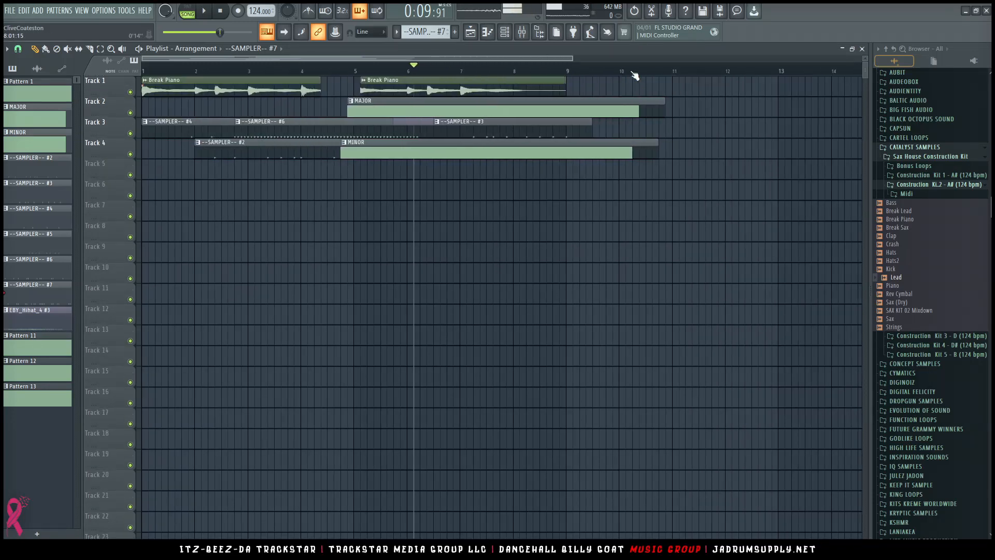
Step: Show the mixer beside the playlist, and clear the workspace of all open windows, including the channel rack
left_click(522, 32)
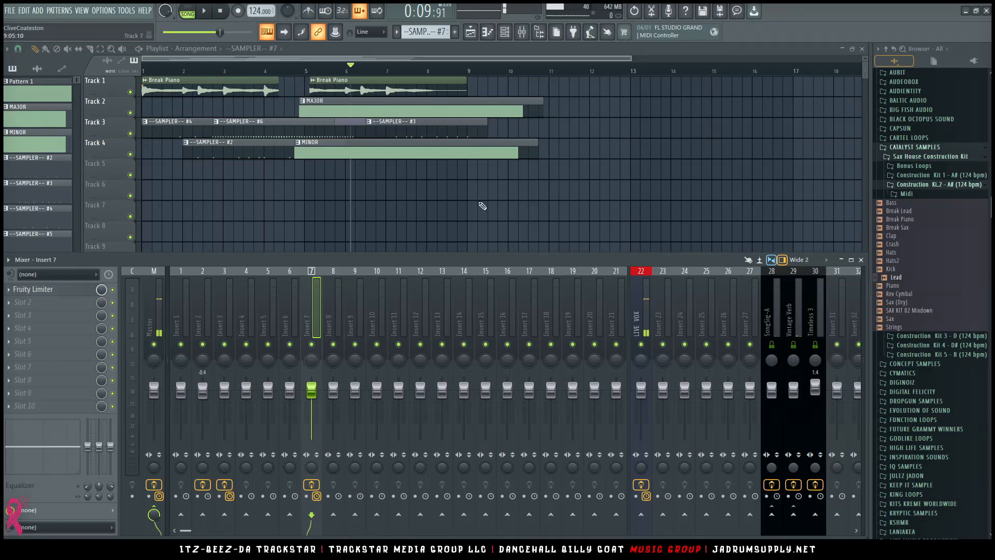
key("F12")
key("F6")
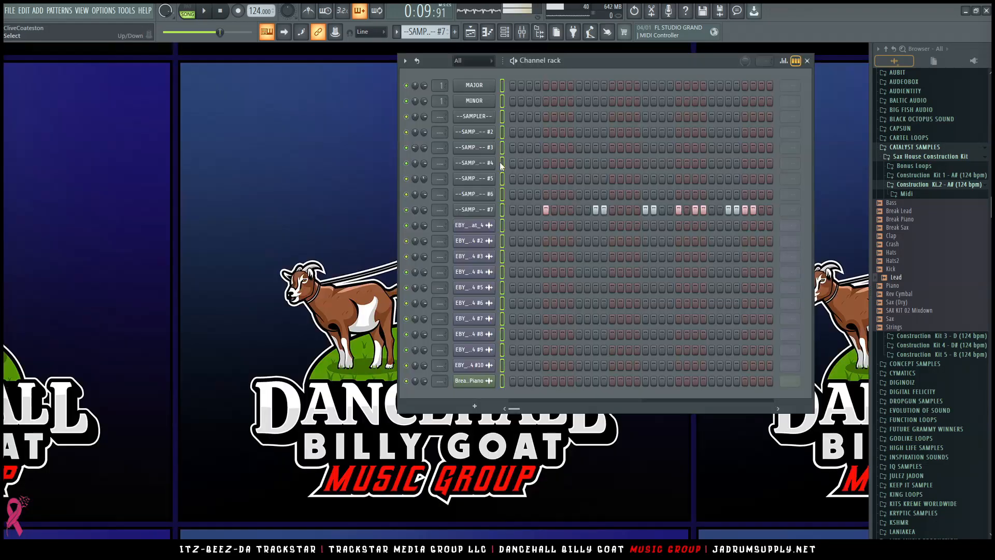
left_click(807, 61)
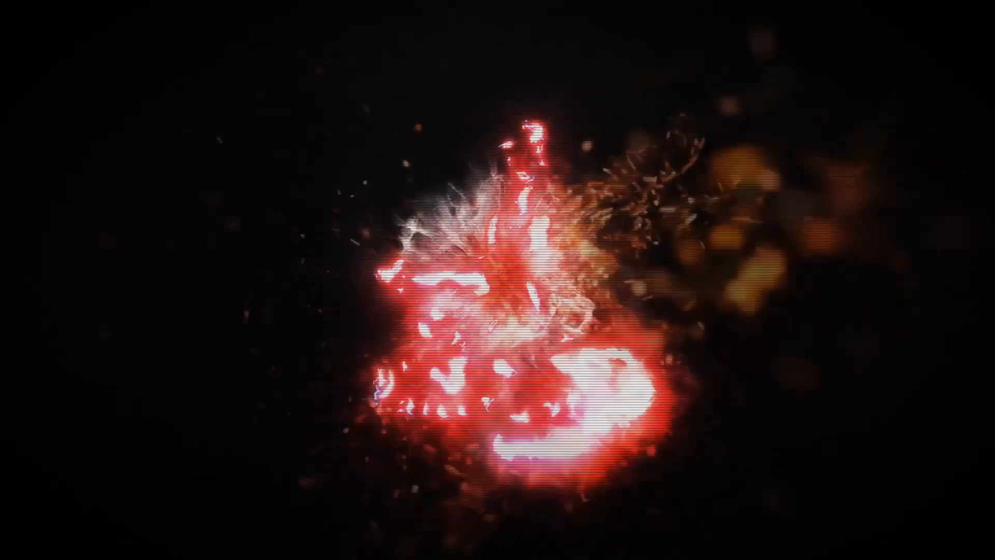